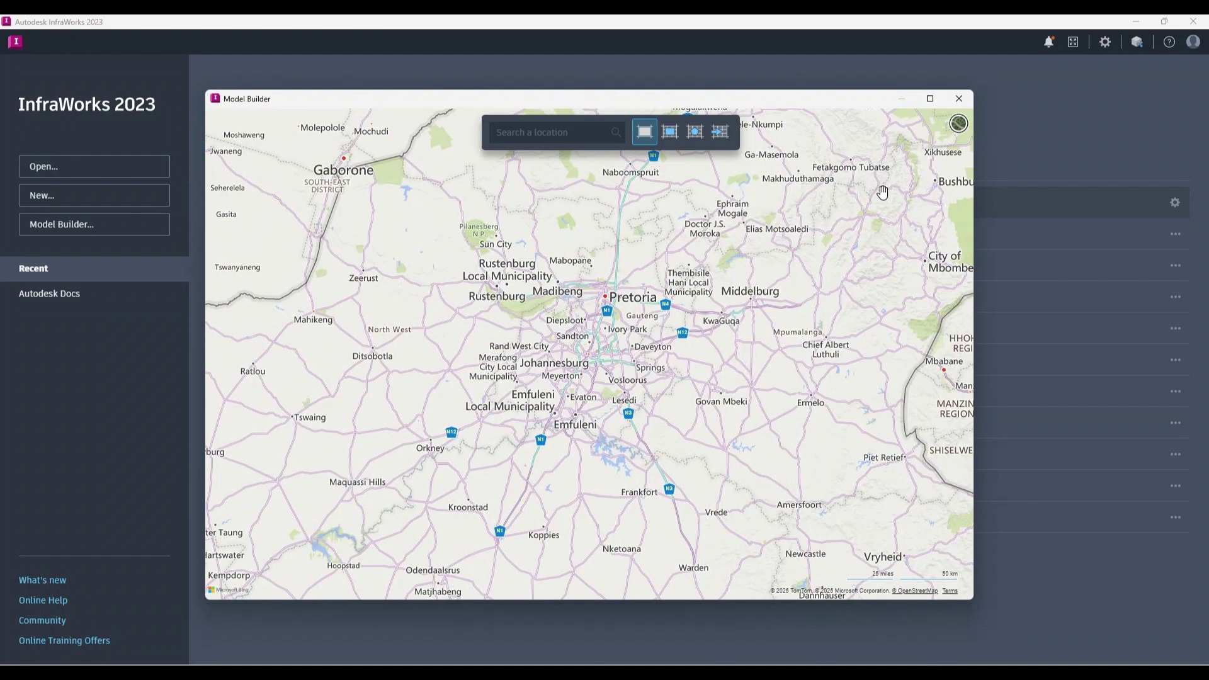
Step: Switch the map to aerial imagery and go to the location Sandton, South Africa
click(962, 135)
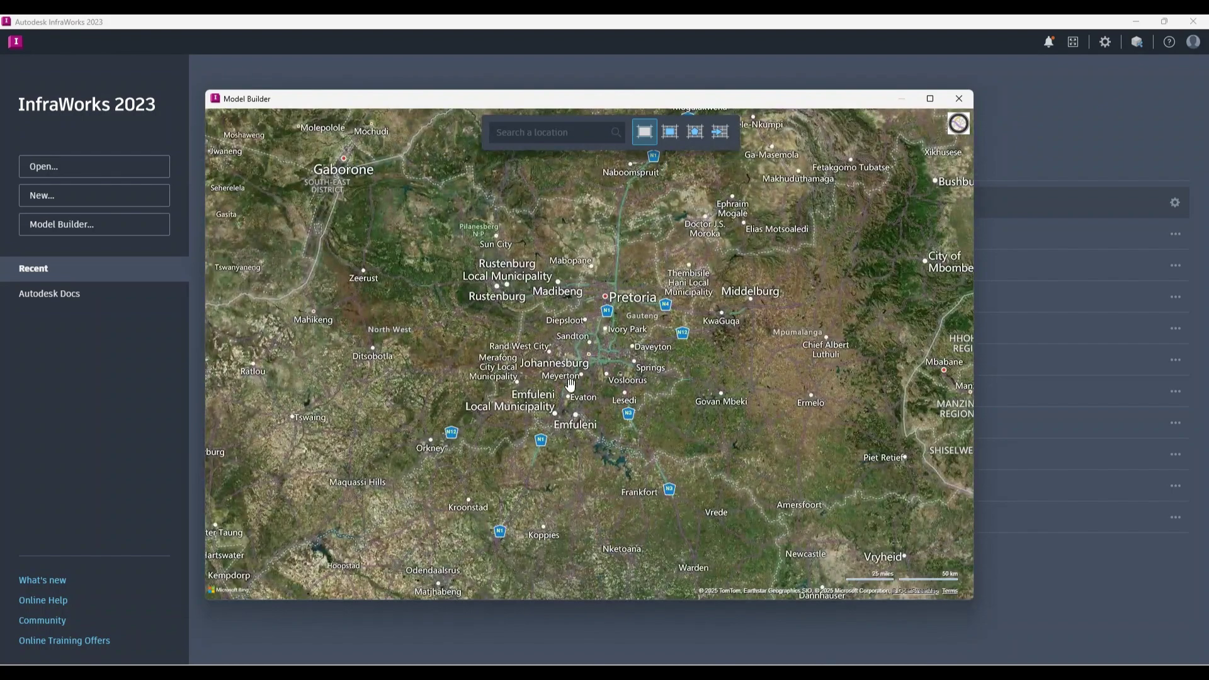
scroll(577, 378, up, 5)
scroll(591, 343, down, 5)
click(534, 132)
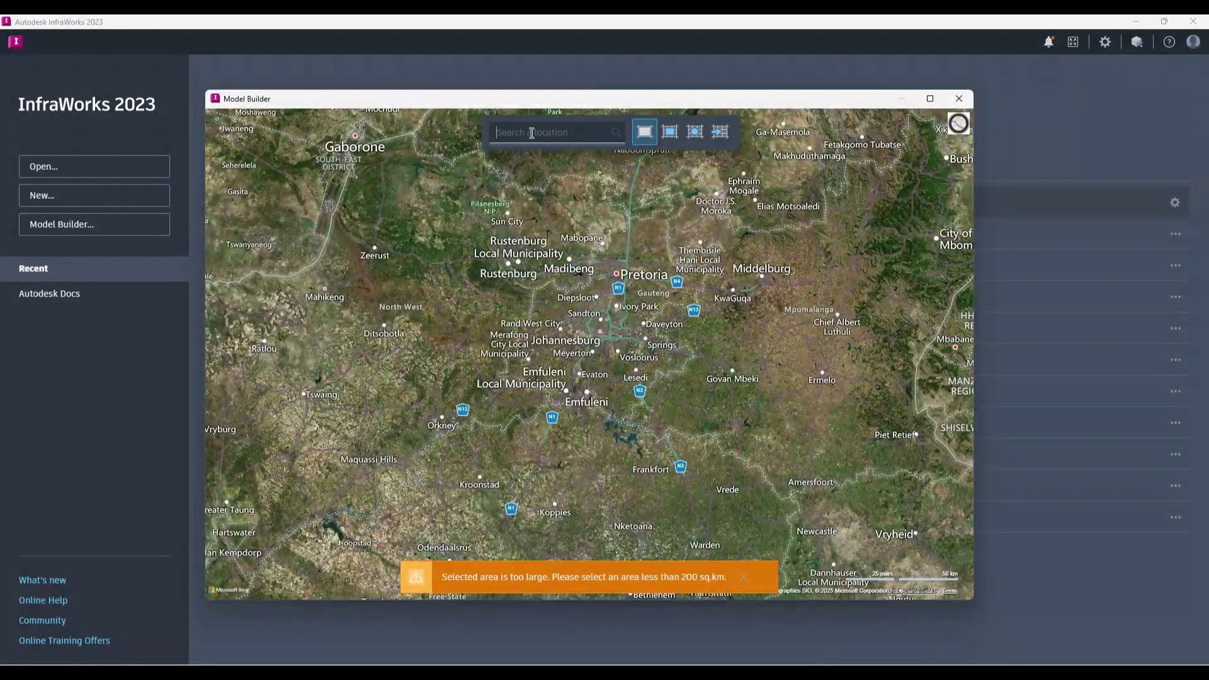
text(santon)
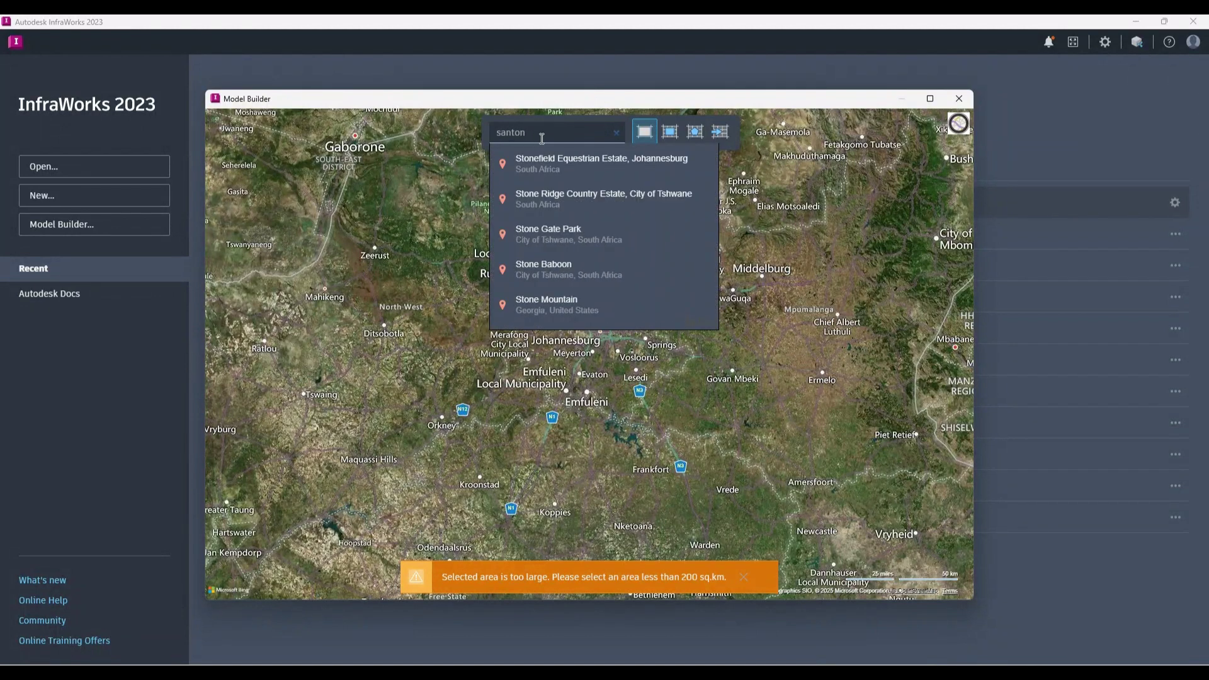
click(512, 132)
text(d)
click(533, 160)
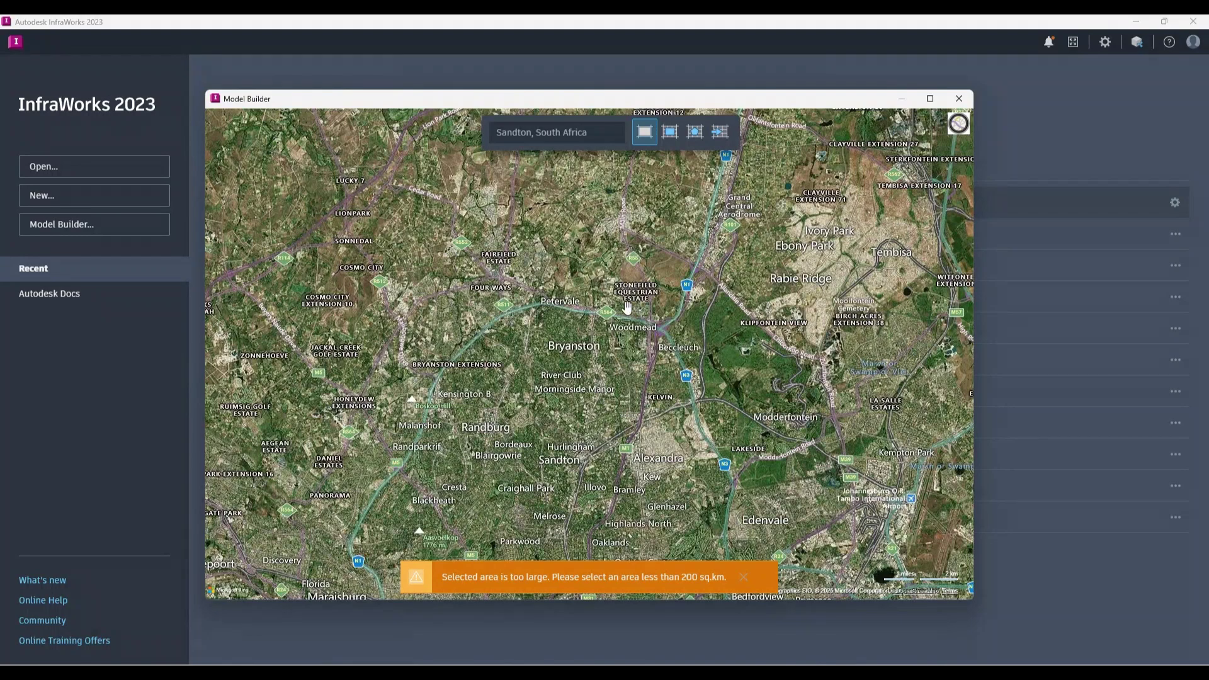
Step: Locate the open land south of Katherine Street, between Sandspruit Trail and Harris Road, on the map
scroll(631, 293, up, 5)
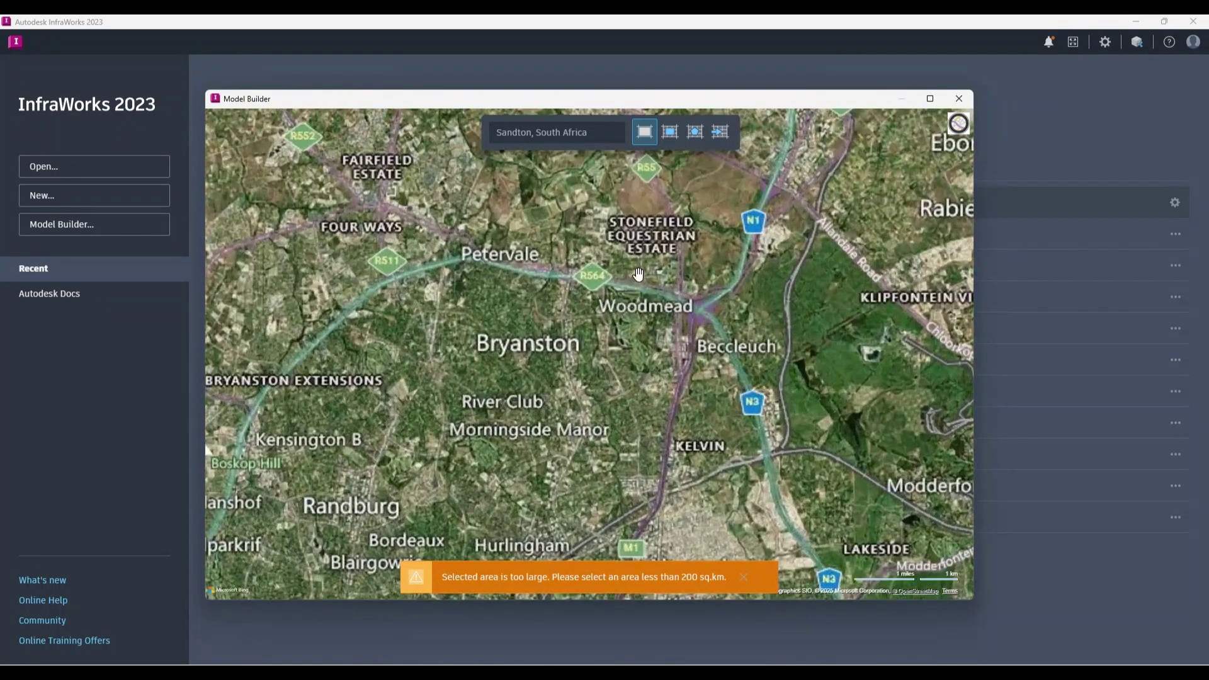
scroll(631, 317, up, 5)
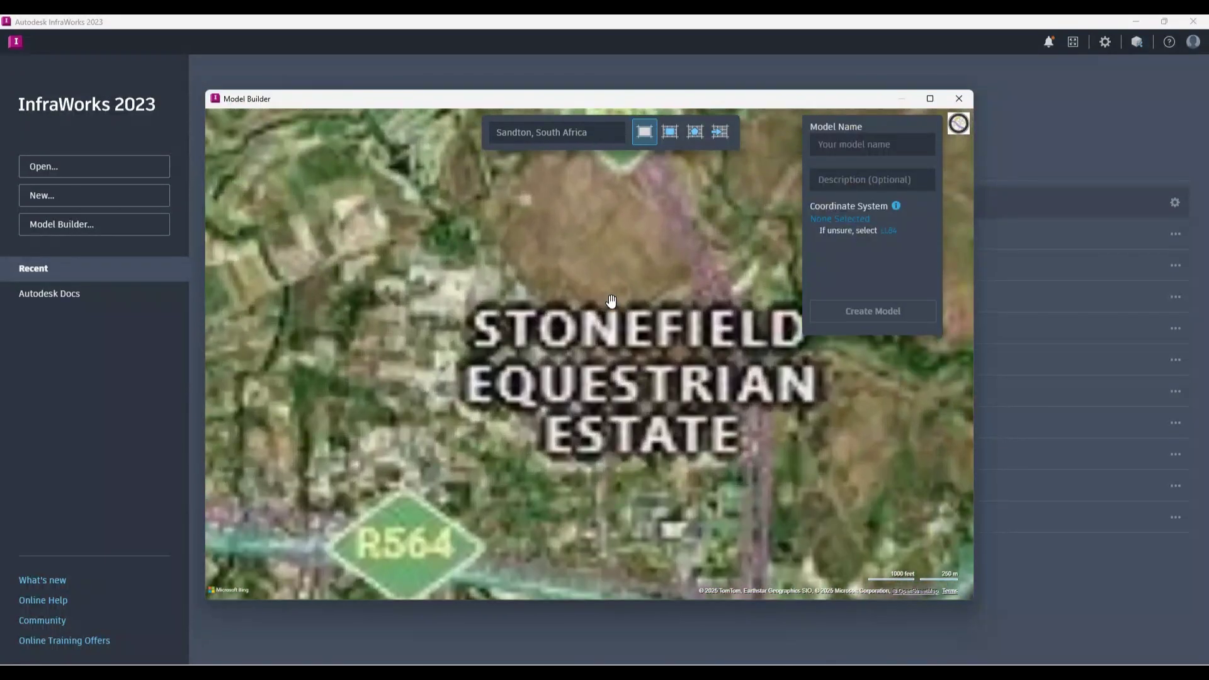
scroll(592, 325, up, 2)
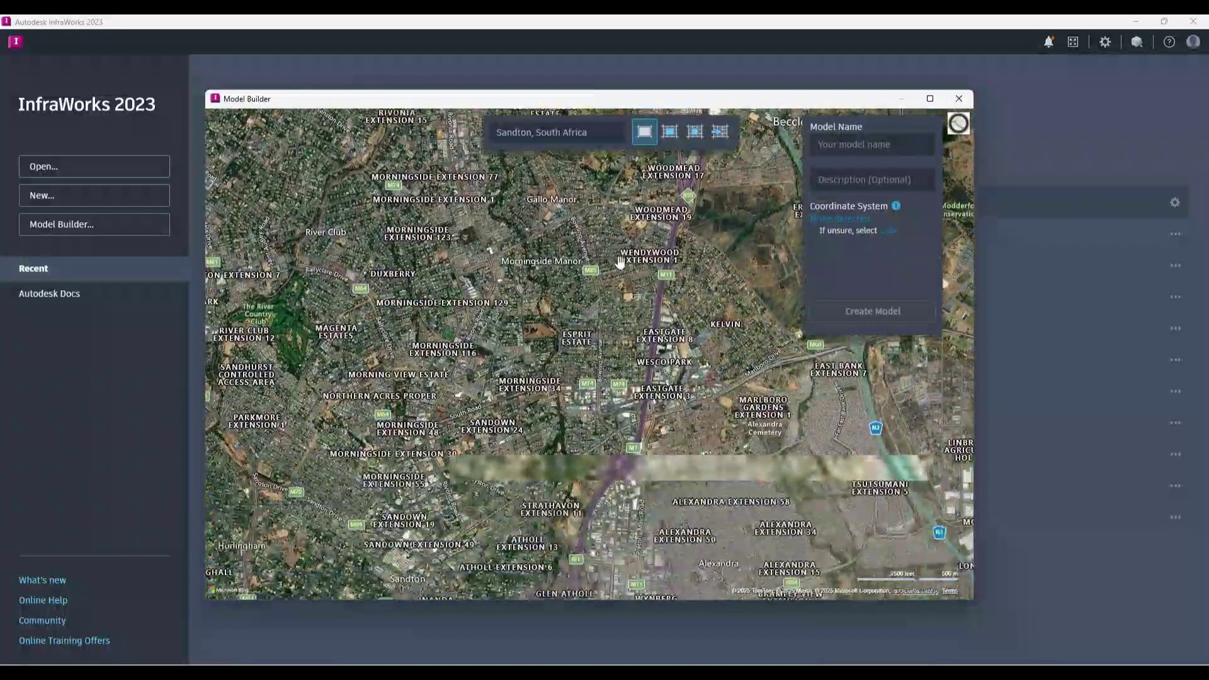
drag(630, 409, 683, 255)
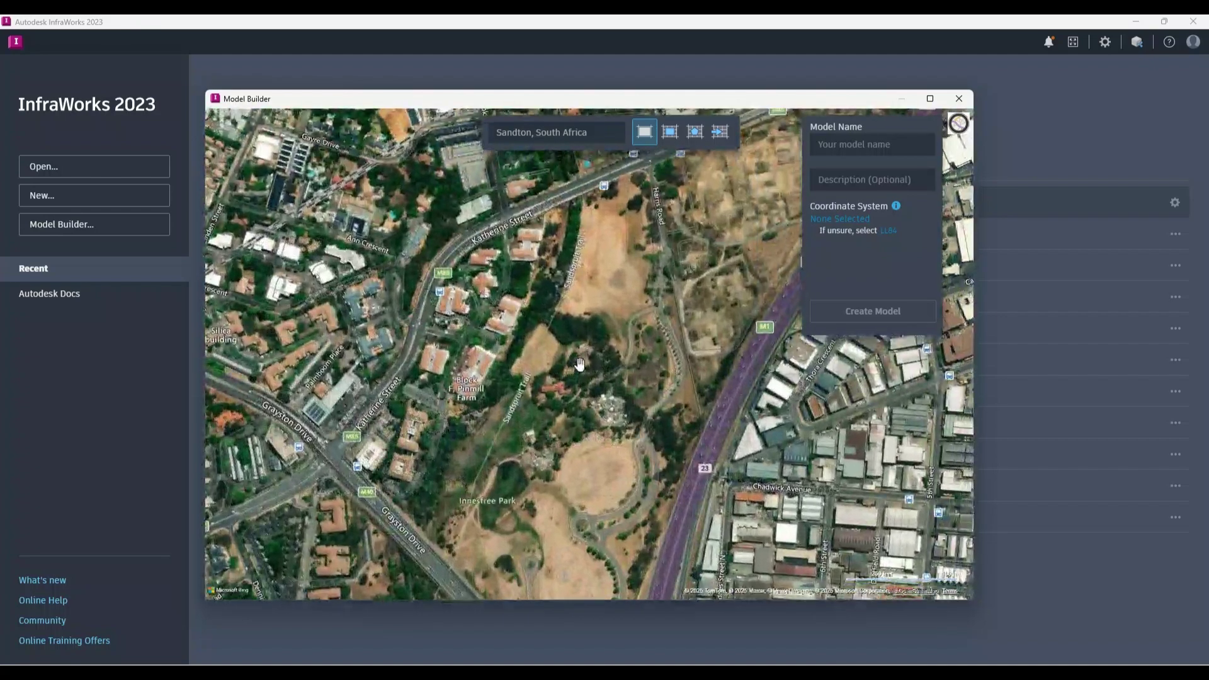
drag(571, 296, 524, 381)
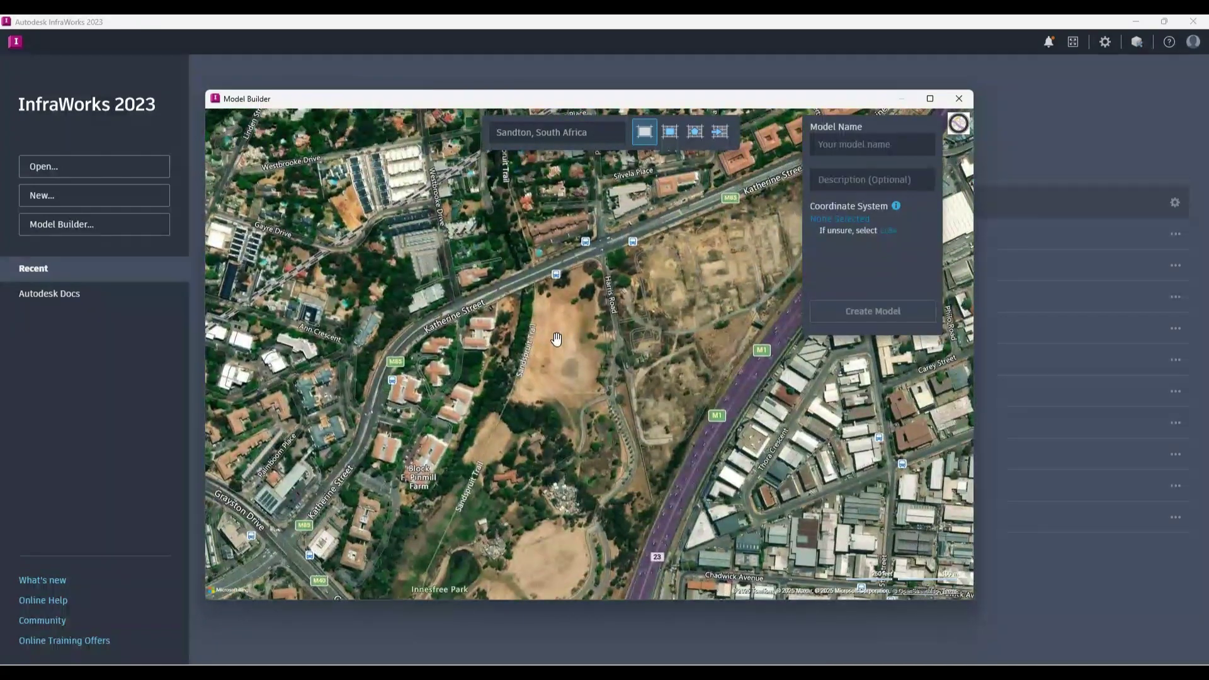
scroll(536, 353, up, 2)
scroll(599, 302, down, 2)
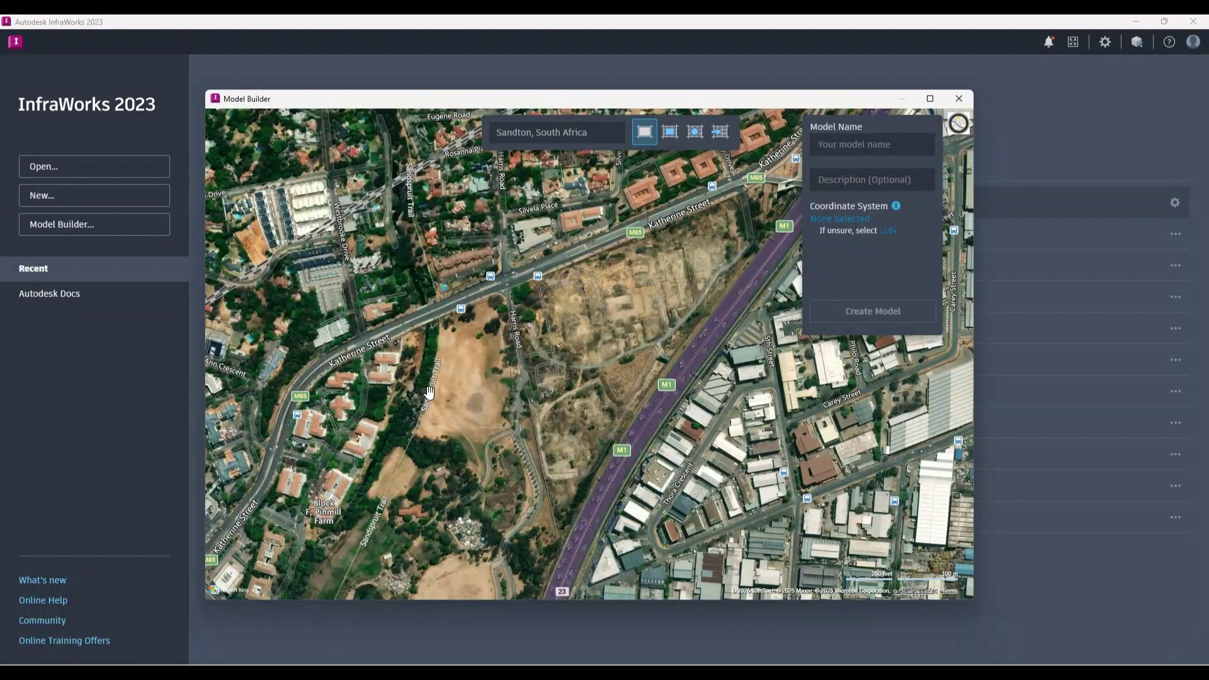
scroll(418, 397, up, 3)
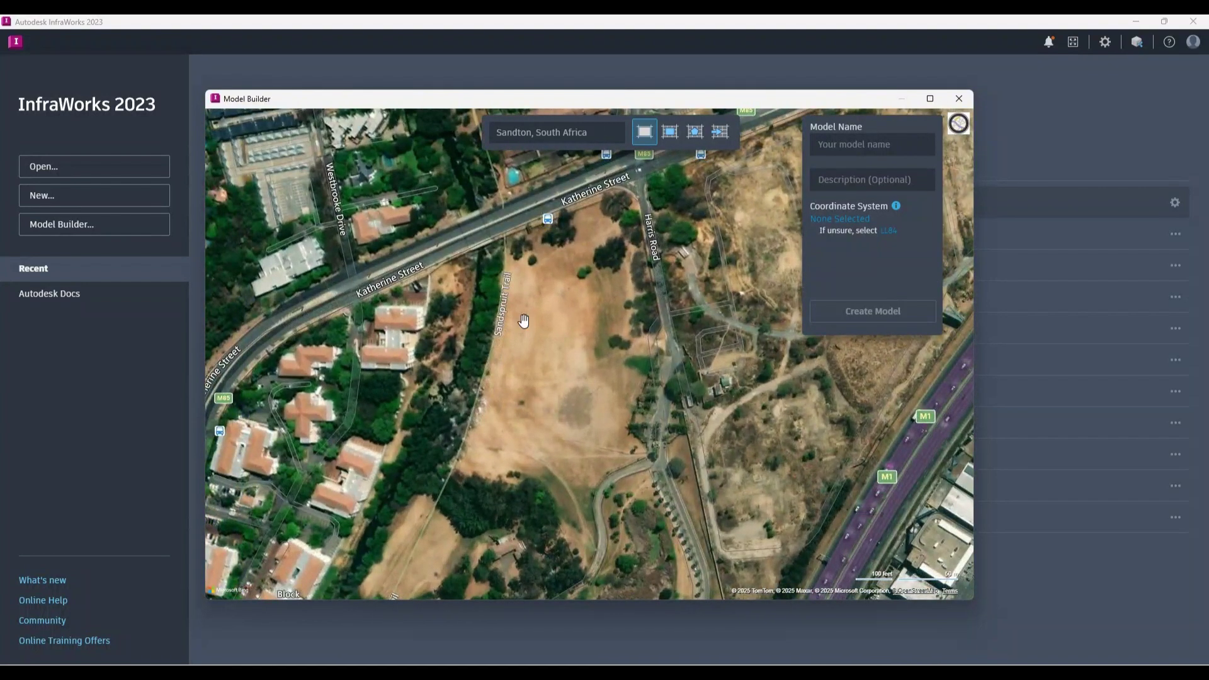
mouse_move(571, 403)
mouse_down()
mouse_move(572, 381)
mouse_move(567, 401)
mouse_up()
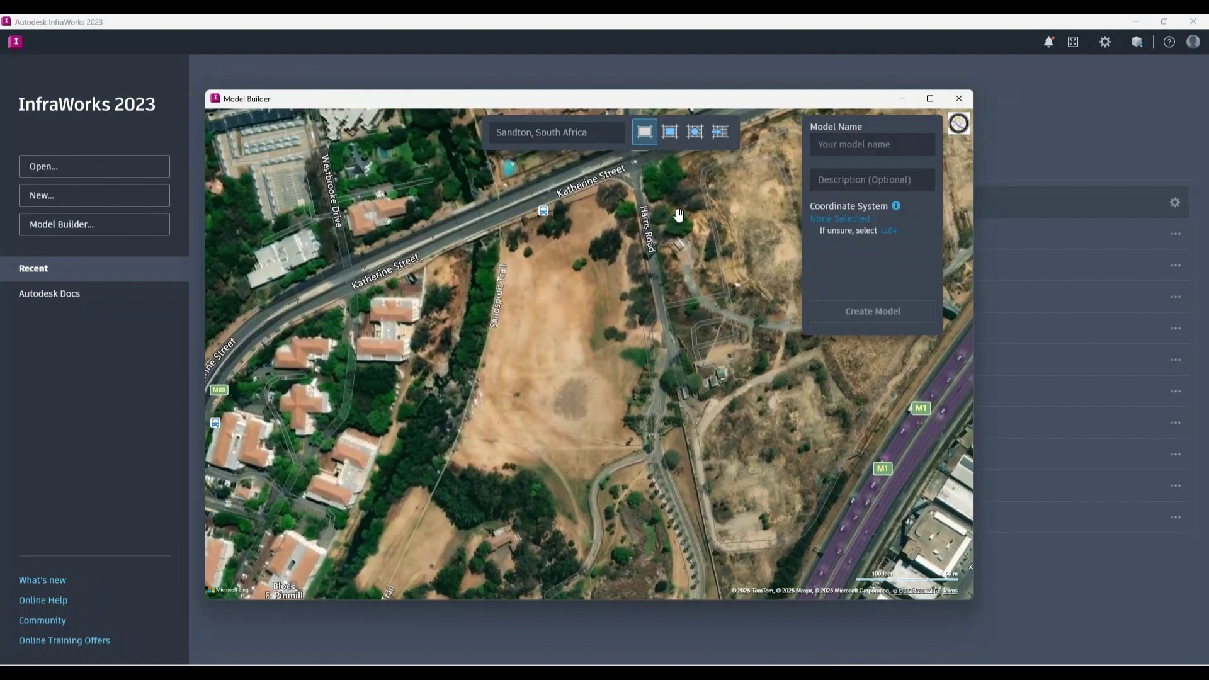
Step: Name the model SITE and assign it the Hartebeesthoek94.Lo29 coordinate system
click(835, 146)
text(SITE)
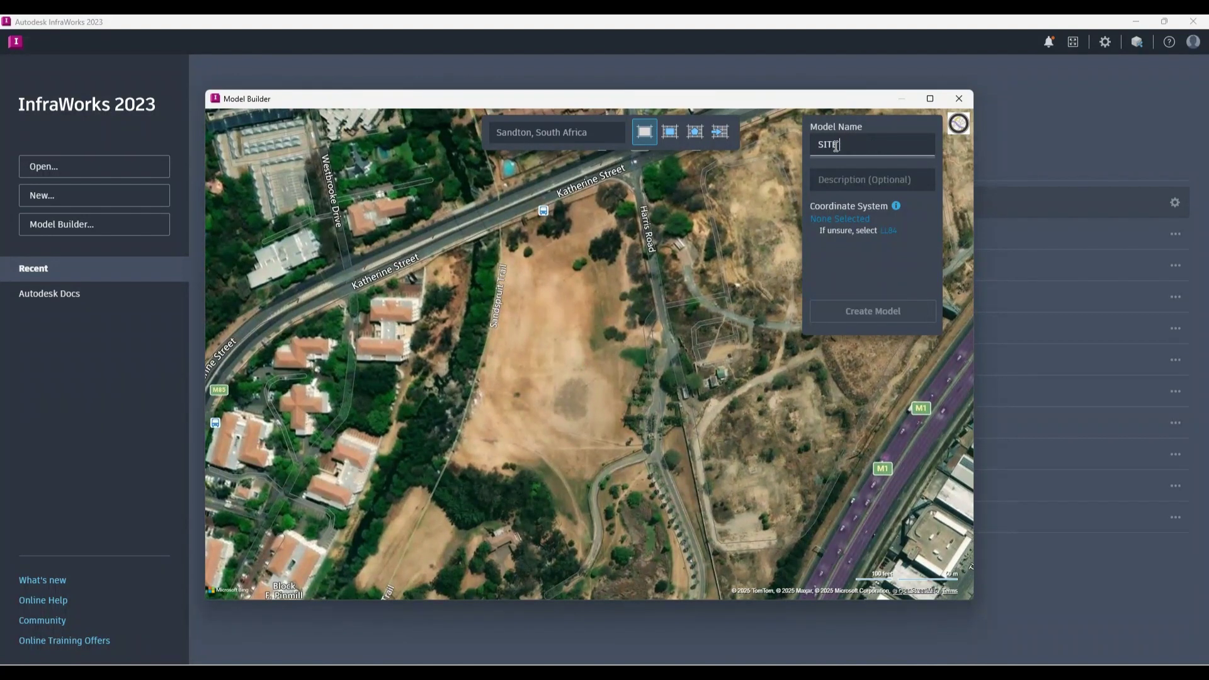
click(840, 221)
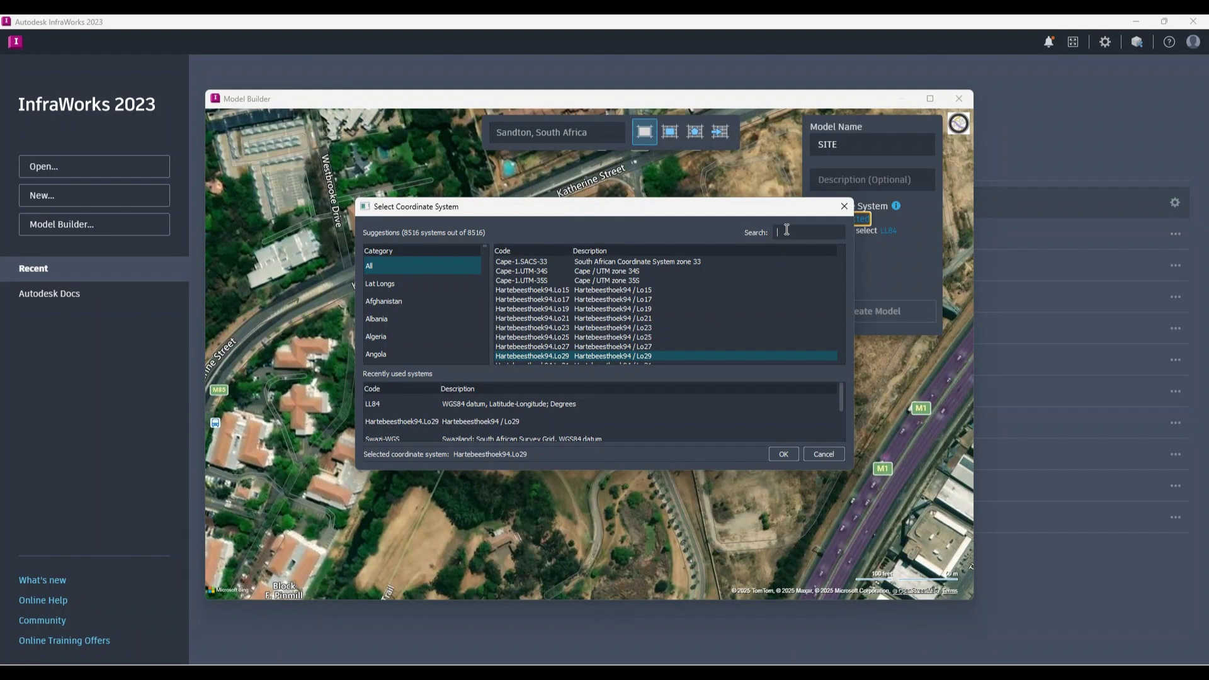
text(LO29)
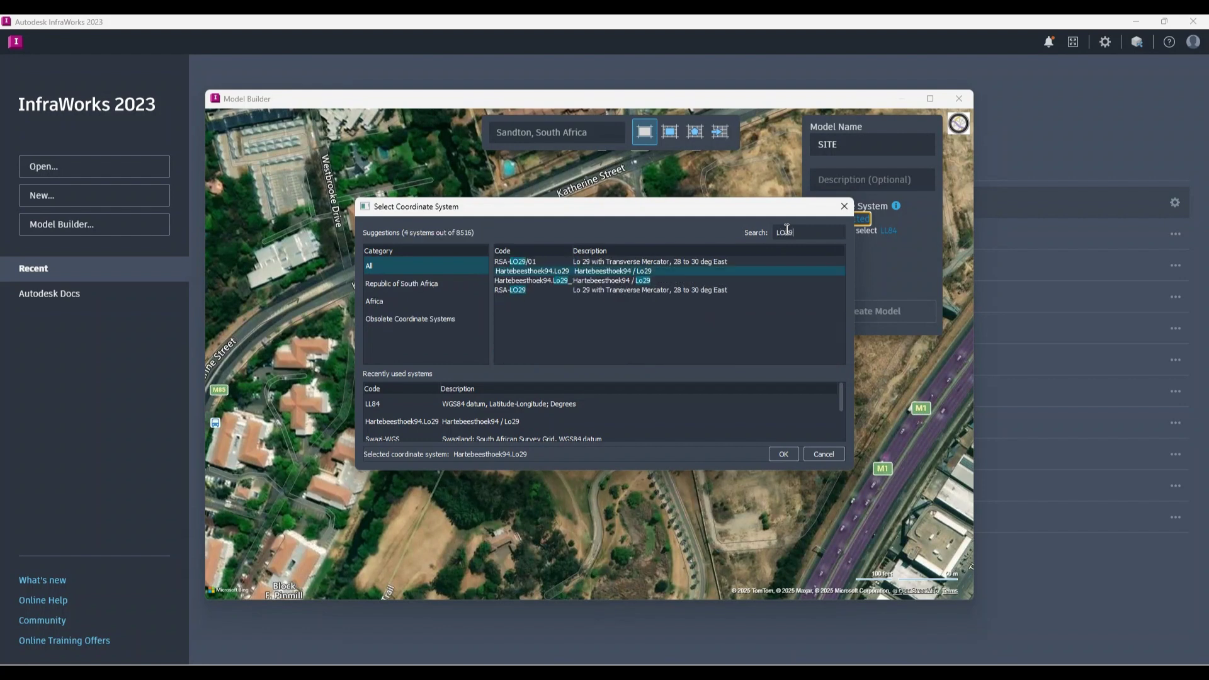
double_click(615, 271)
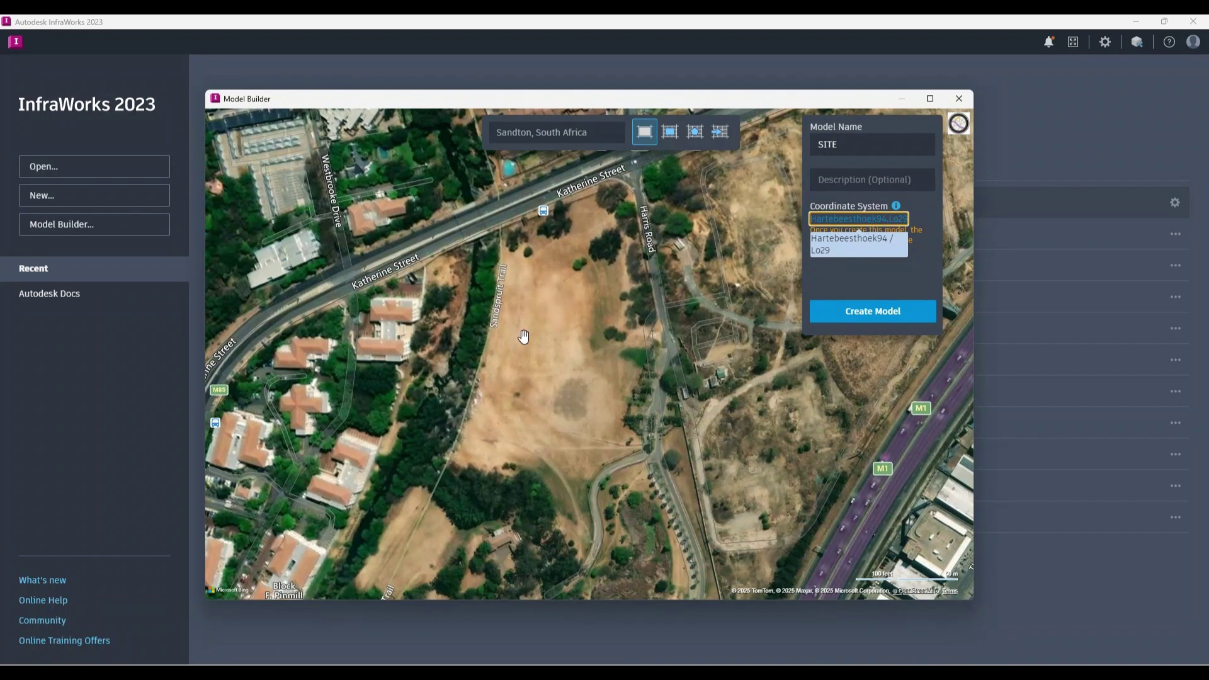
Step: Draw a polygon of about 0.08 sq km around the open land south of Katherine Street, including Harris Road, as the model area
scroll(540, 342, down, 3)
scroll(540, 342, up, 3)
drag(546, 255, 574, 283)
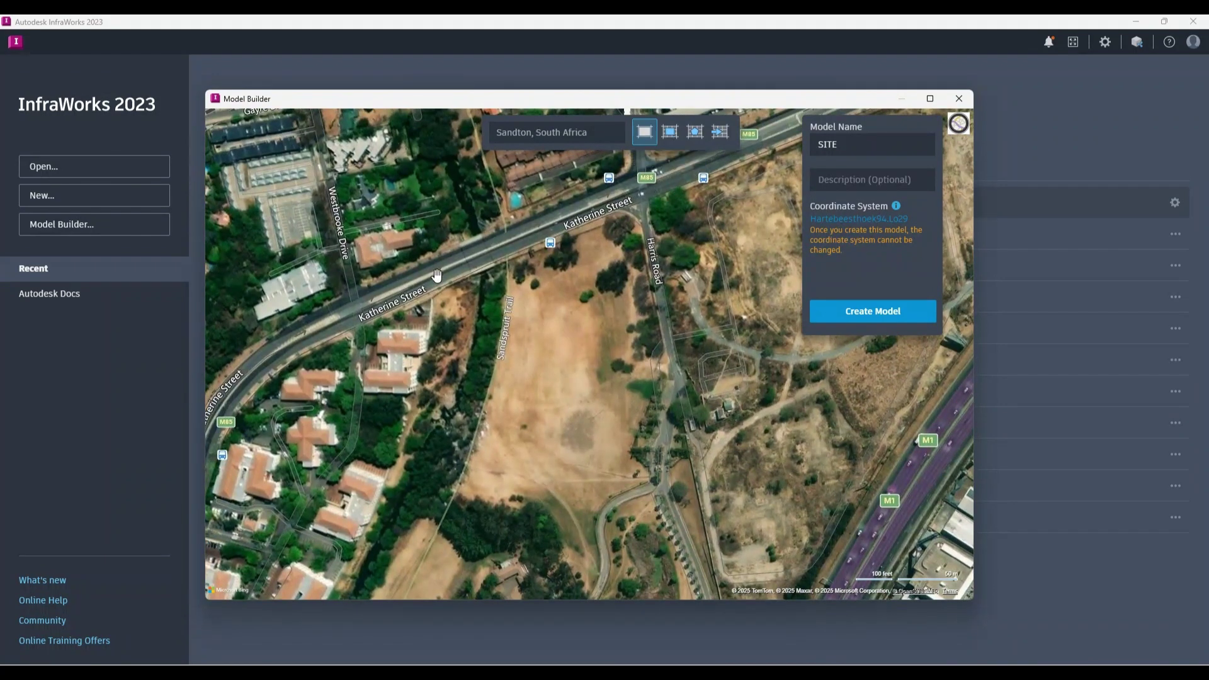
click(677, 131)
mouse_move(726, 180)
mouse_down()
mouse_move(619, 376)
mouse_move(391, 606)
mouse_move(389, 543)
mouse_move(378, 583)
mouse_move(493, 454)
mouse_move(701, 137)
mouse_up()
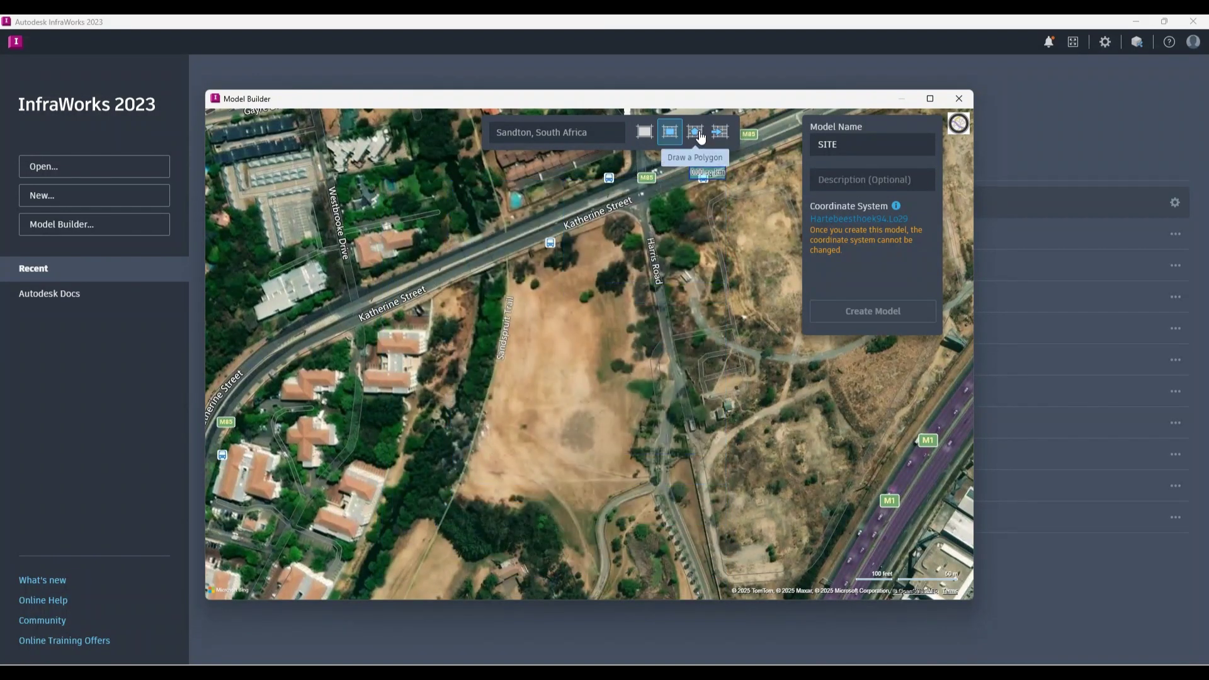
click(696, 132)
click(644, 218)
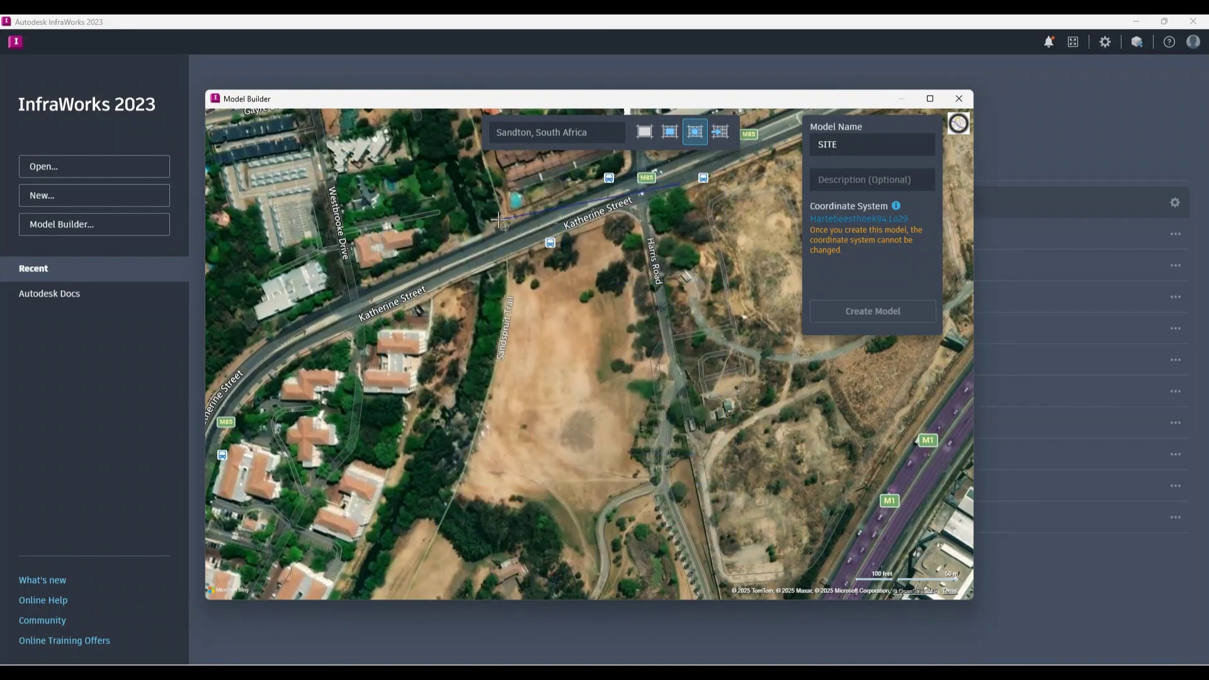
click(480, 222)
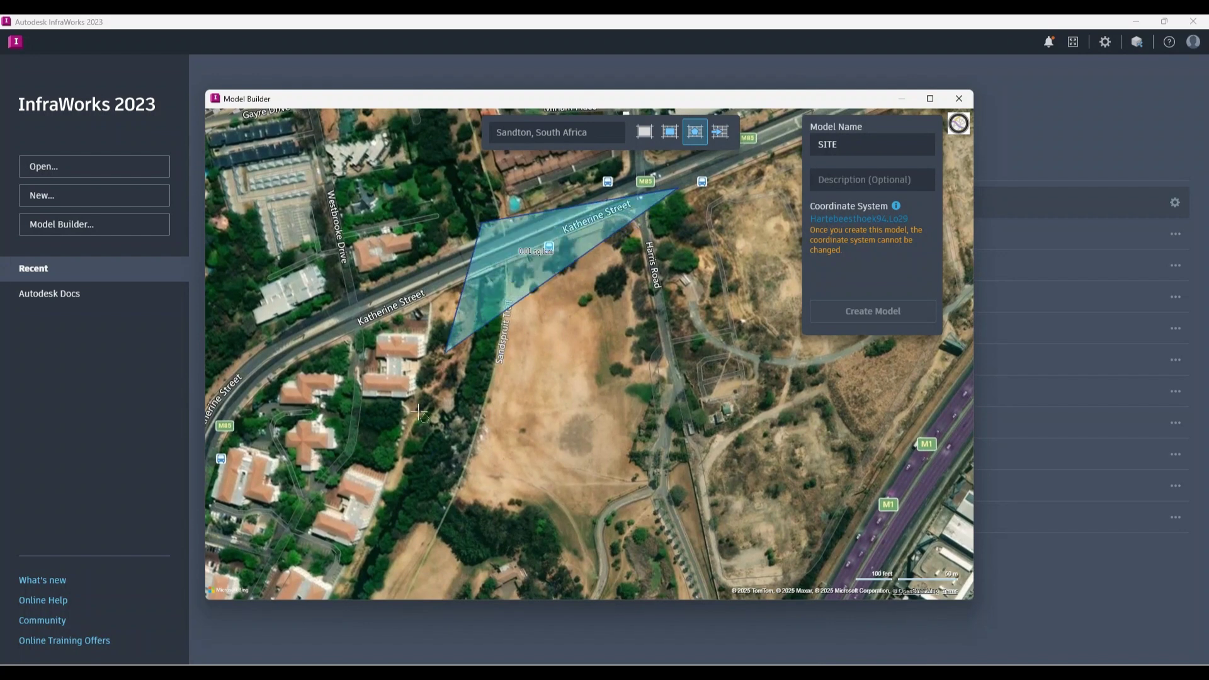
click(347, 561)
click(737, 586)
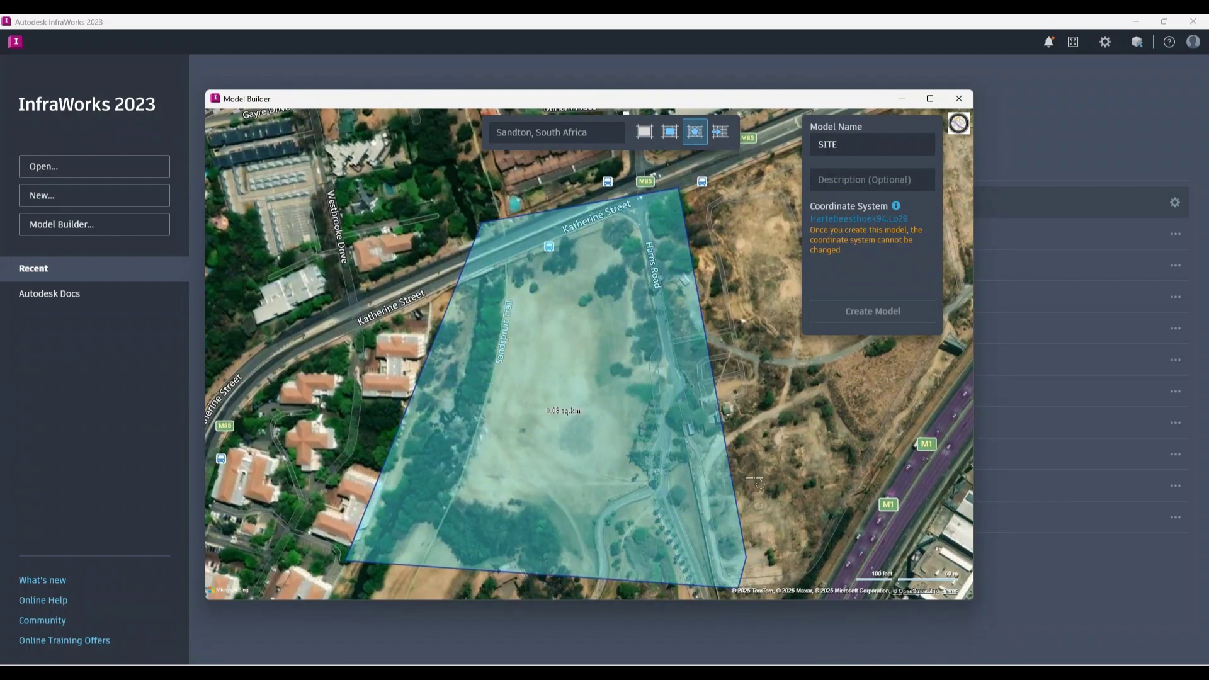
double_click(713, 184)
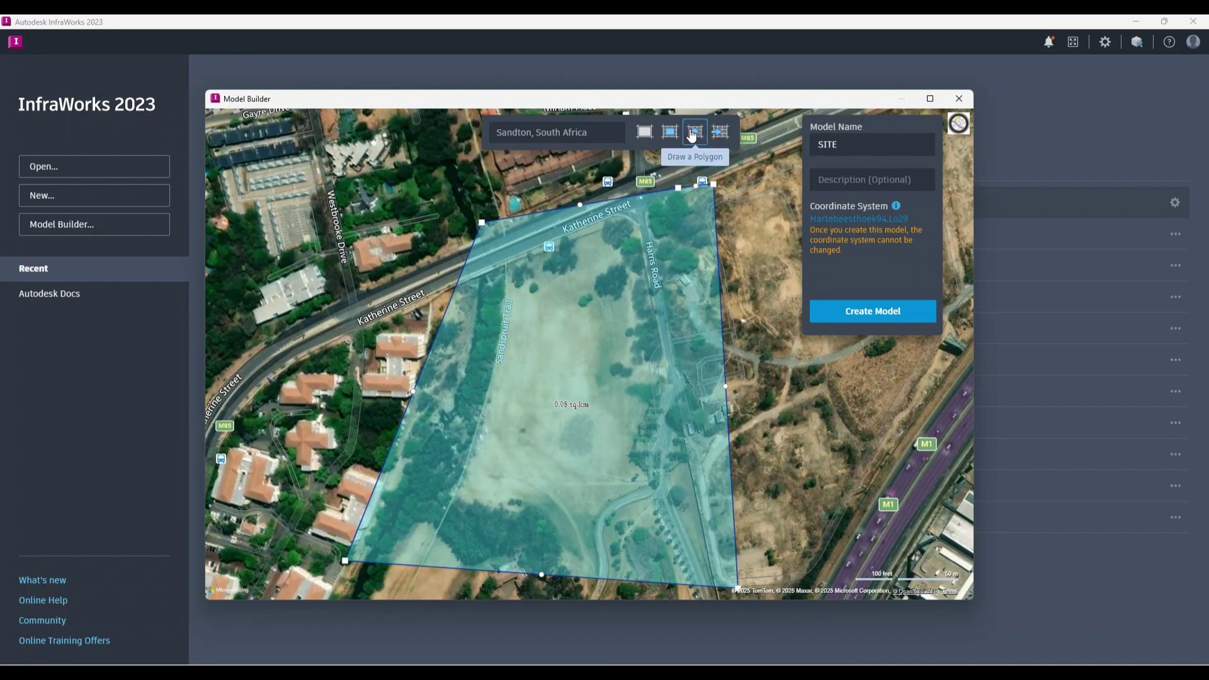
Step: Create the model from the outlined area, acknowledge its preparation and close Model Builder
click(852, 315)
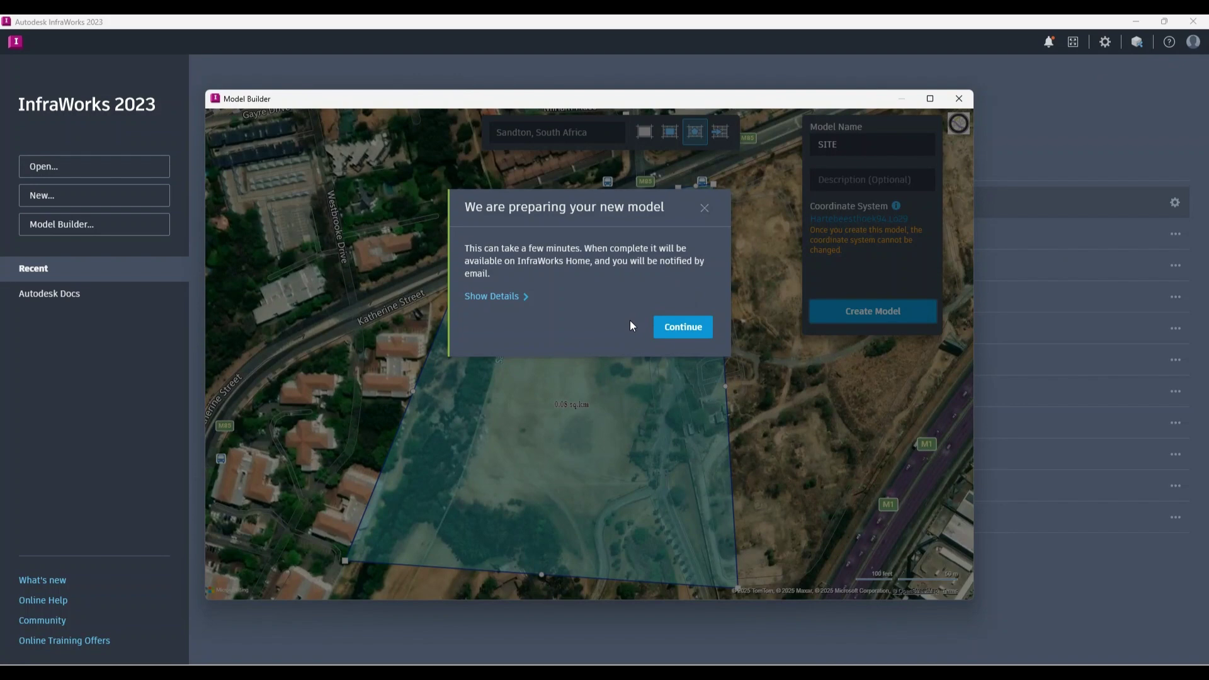
click(683, 327)
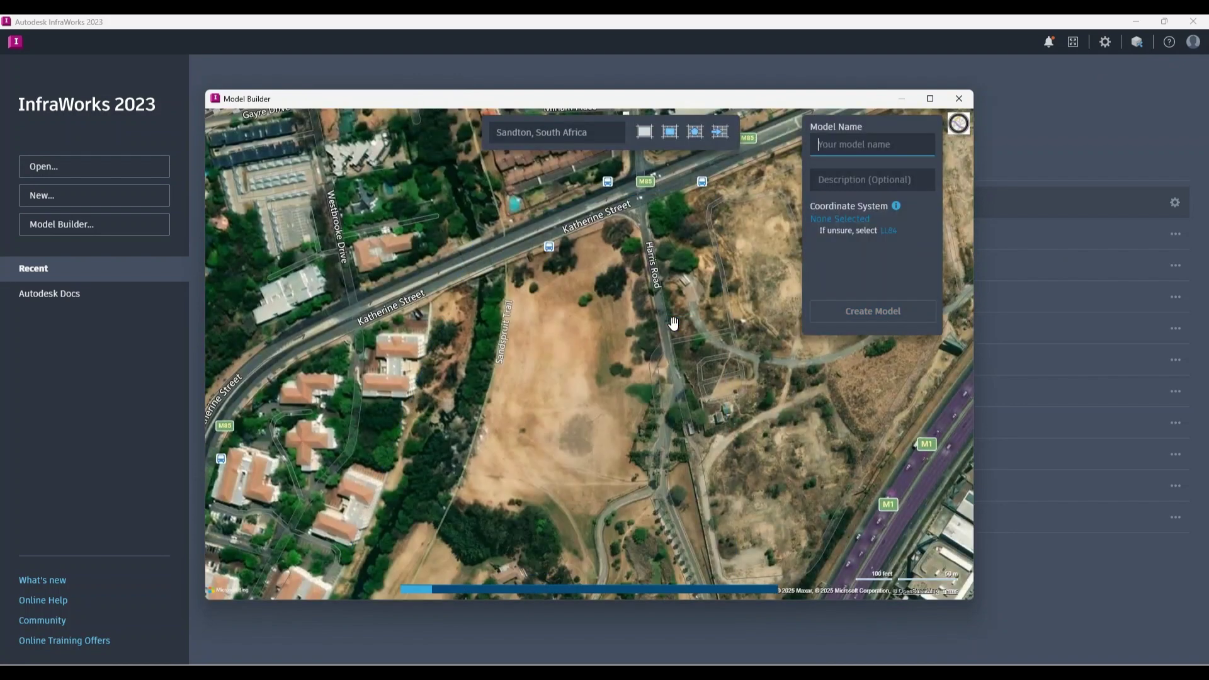
mouse_move(906, 218)
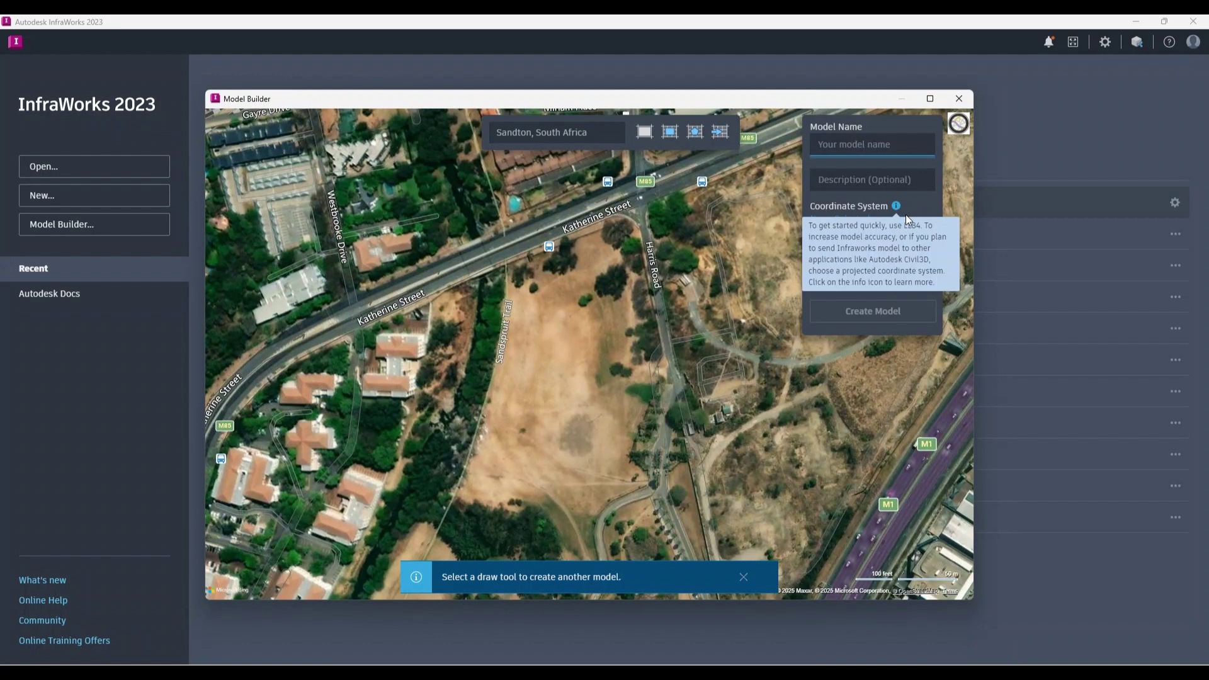
click(956, 100)
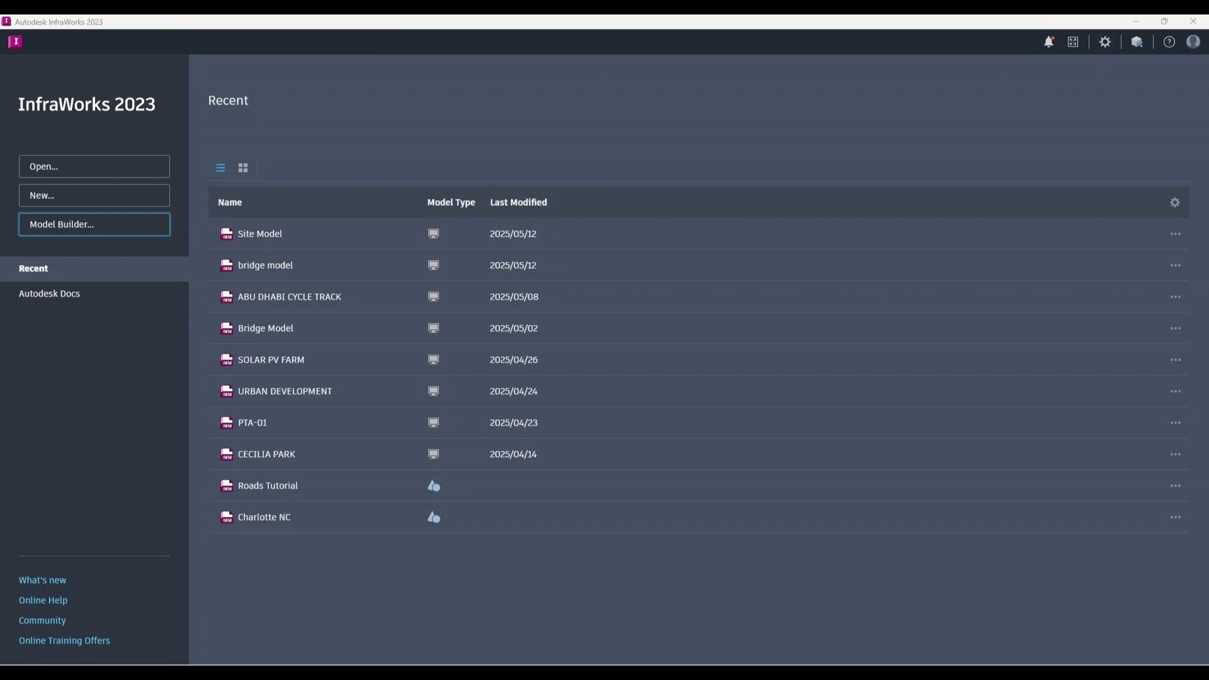
Step: Open the new SITE model from the recent models and store it locally
key(alt+Tab)
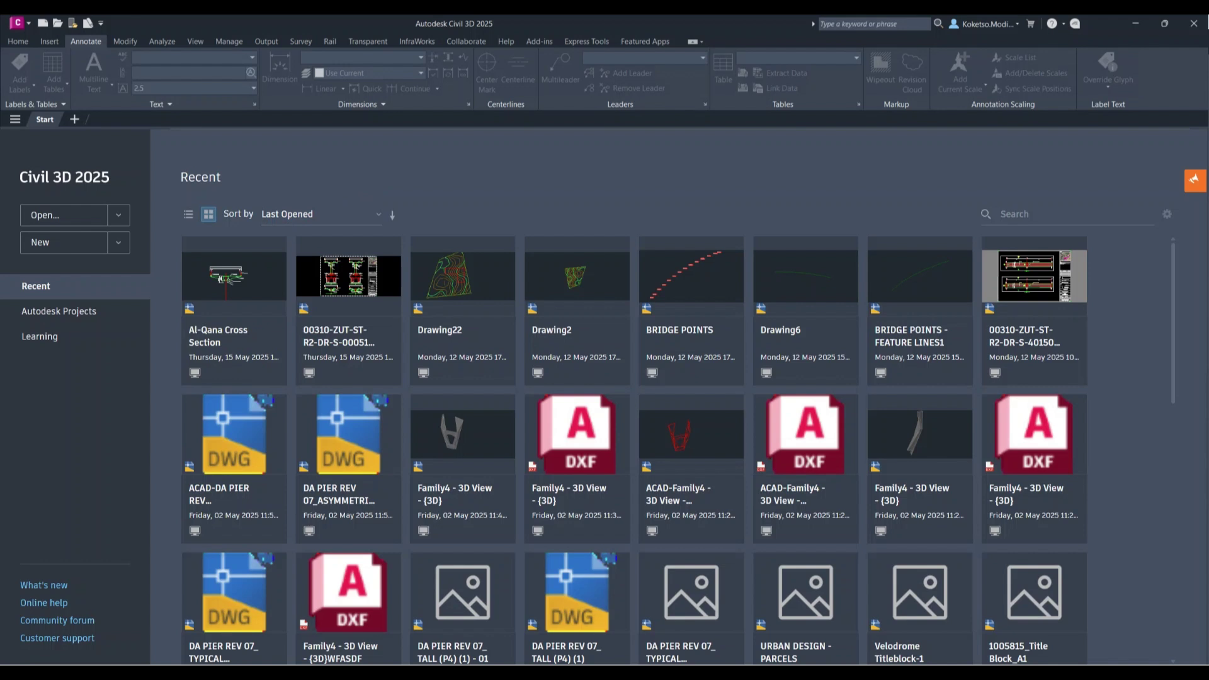
key(alt+Tab)
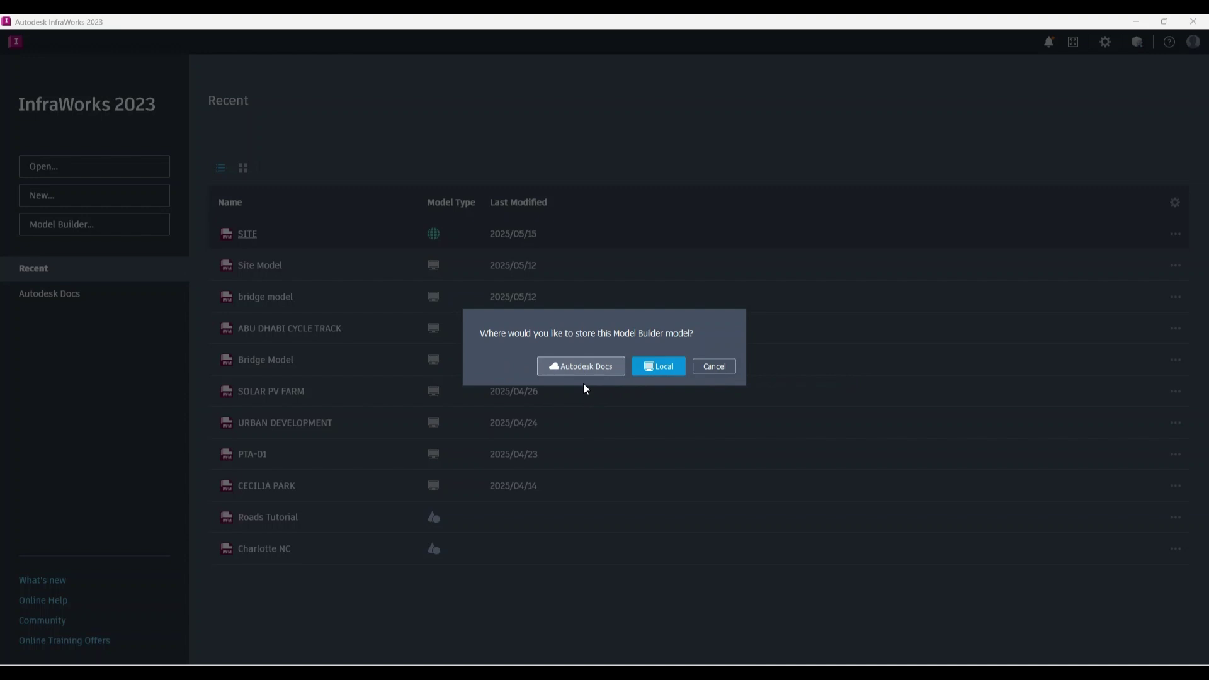
click(655, 370)
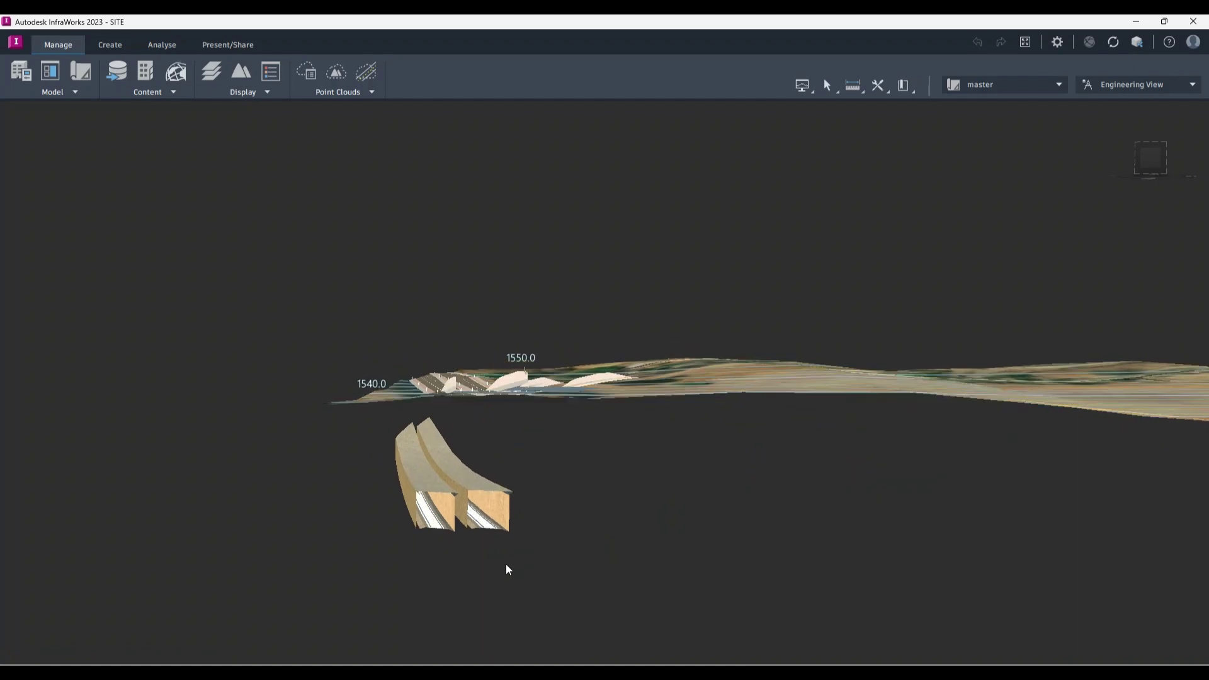
Step: Examine the SITE model's terrain, contours, roads and water features from an elevated 3D view
shift+middle_drag(468, 410, 489, 573)
scroll(451, 512, down, 5)
shift+middle_drag(455, 448, 707, 464)
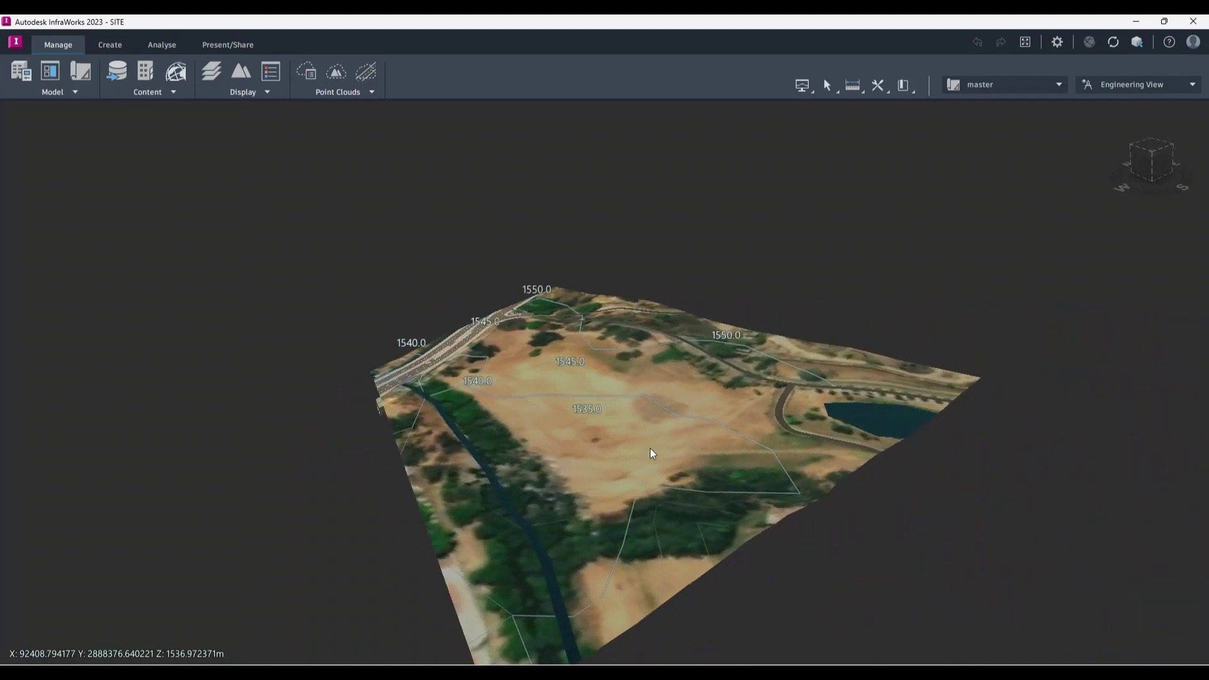
scroll(830, 394, up, 3)
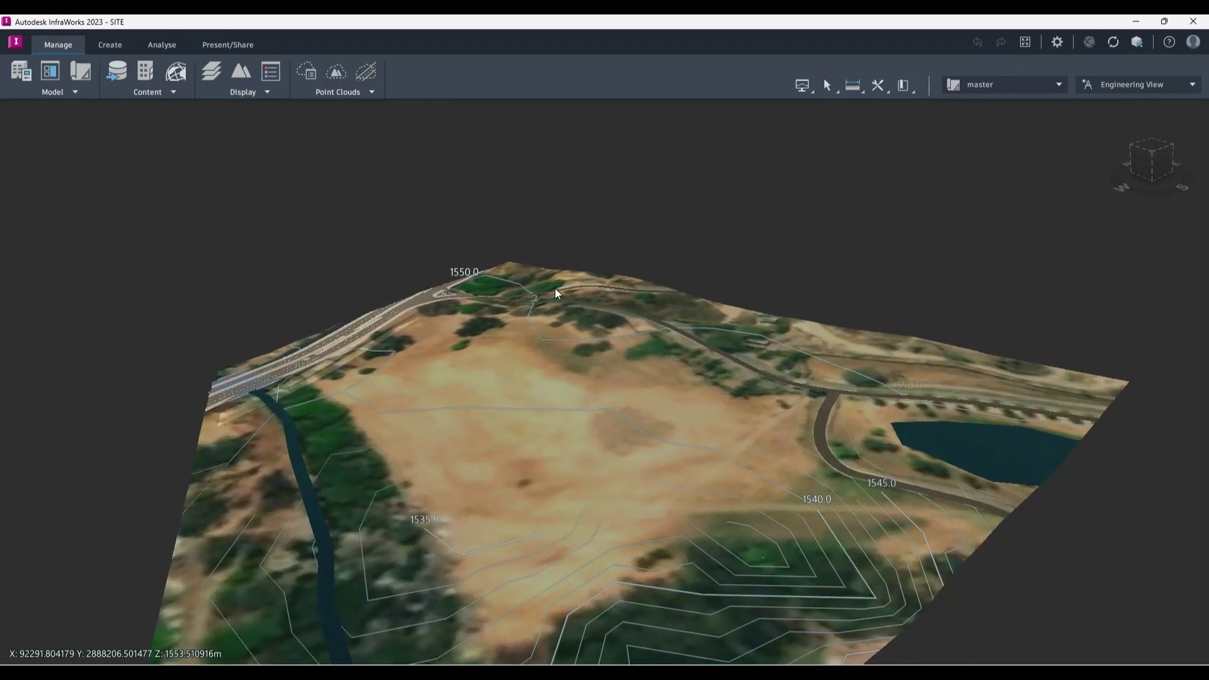
scroll(477, 289, down, 2)
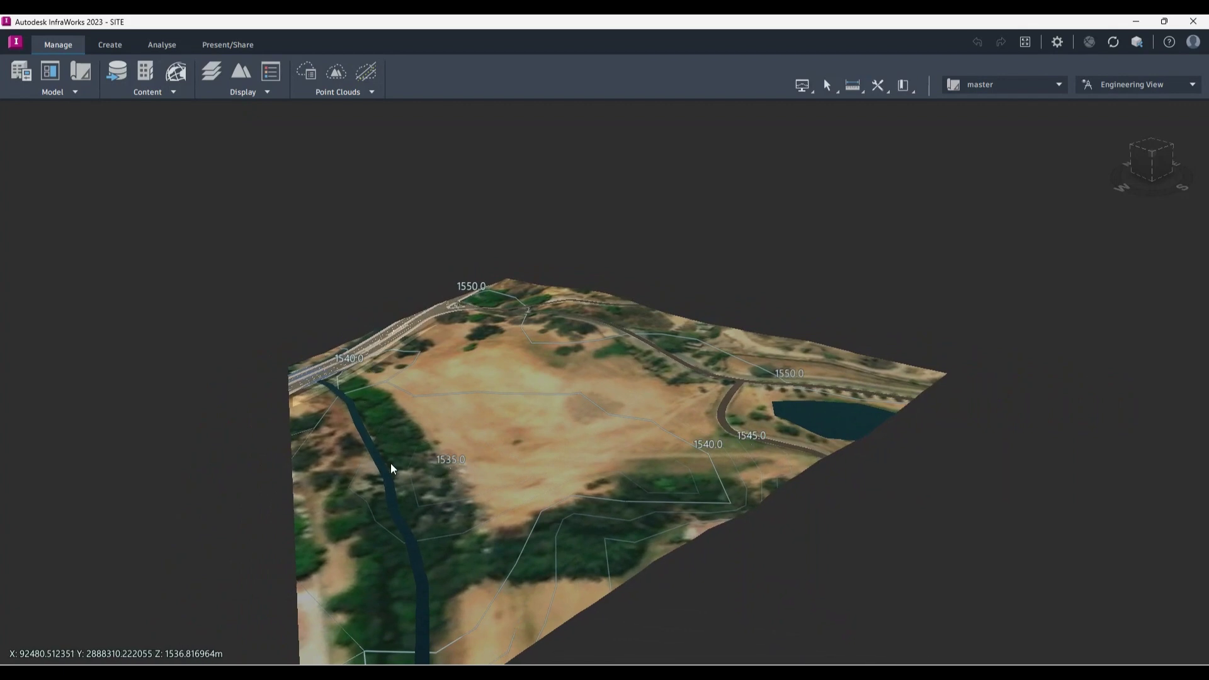
scroll(372, 434, down, 1)
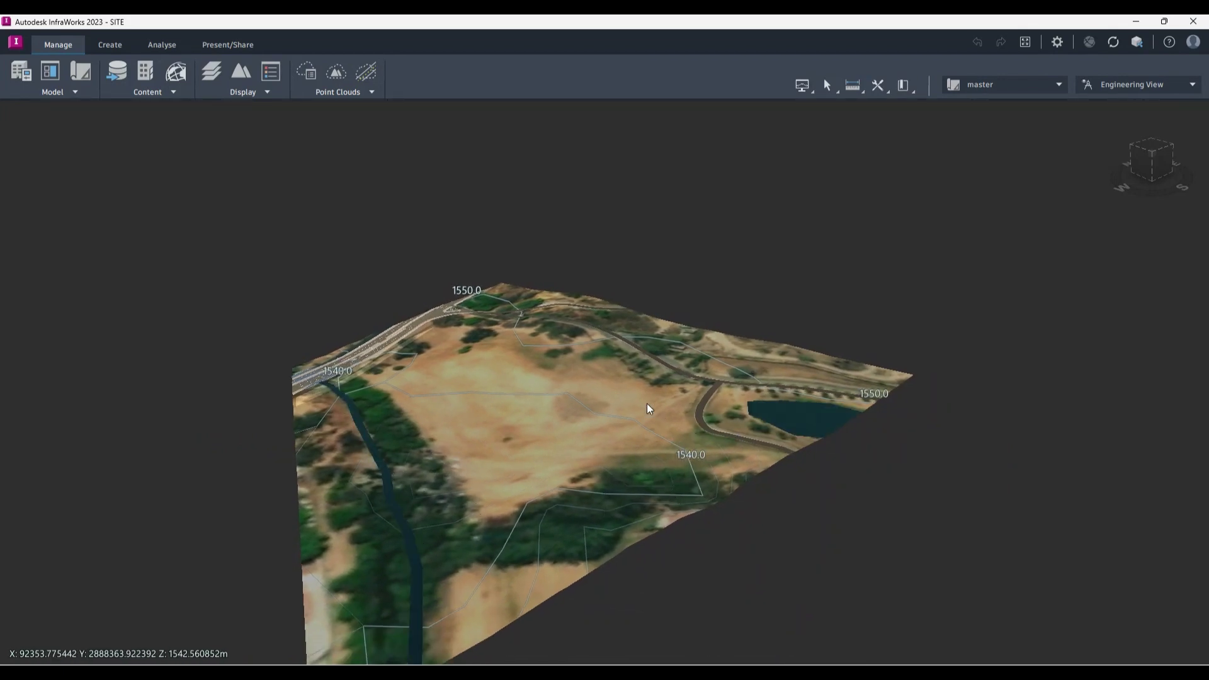
scroll(648, 403, down, 2)
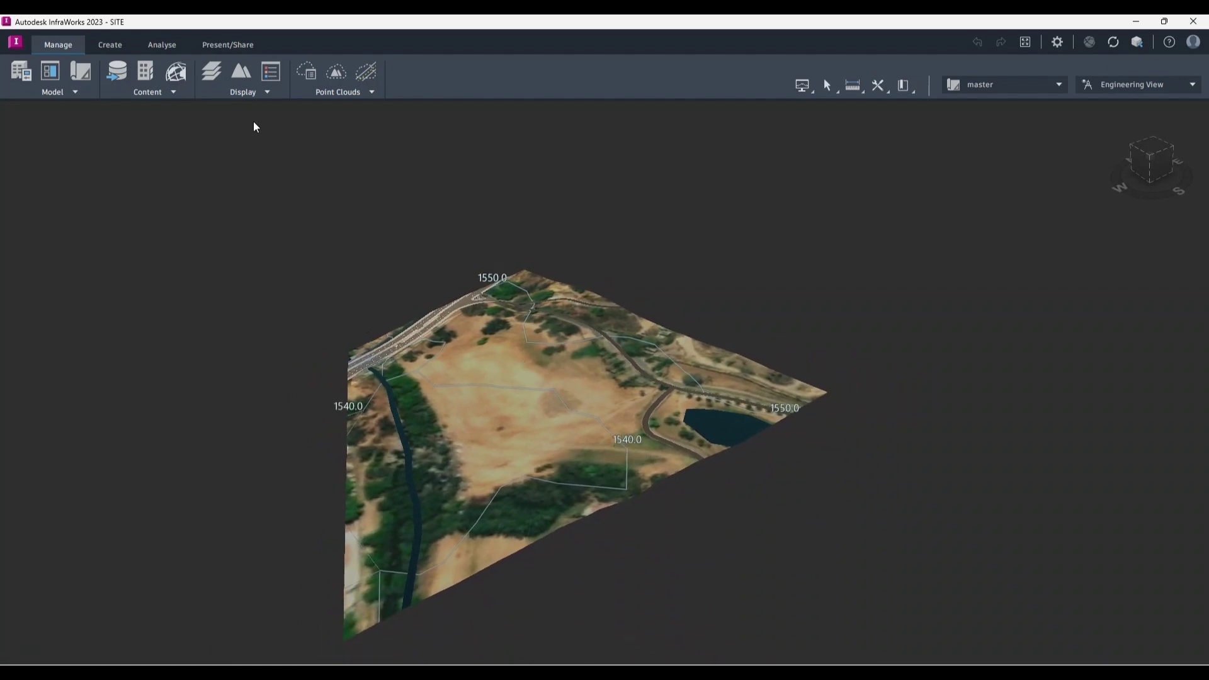
Step: Export the entire model to IMX as SITE.imx in the THE VDC SPACE folder, using the Hartebeesthoek94.Lo29 coordinate system
click(221, 45)
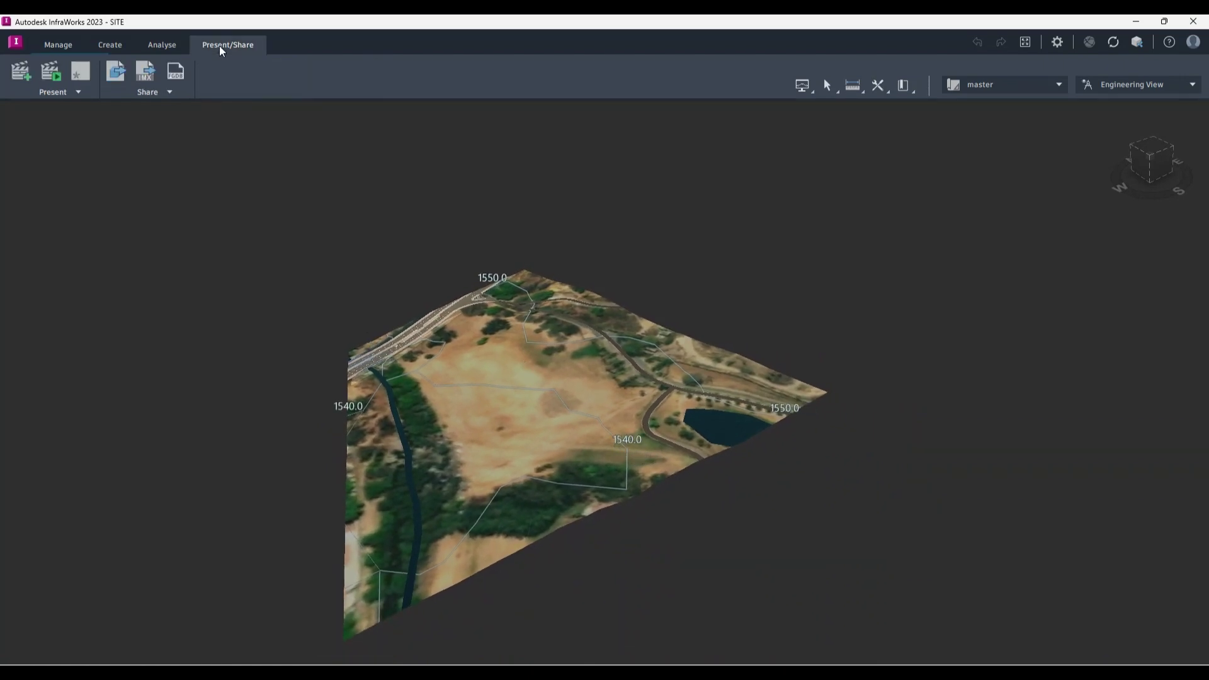
click(155, 95)
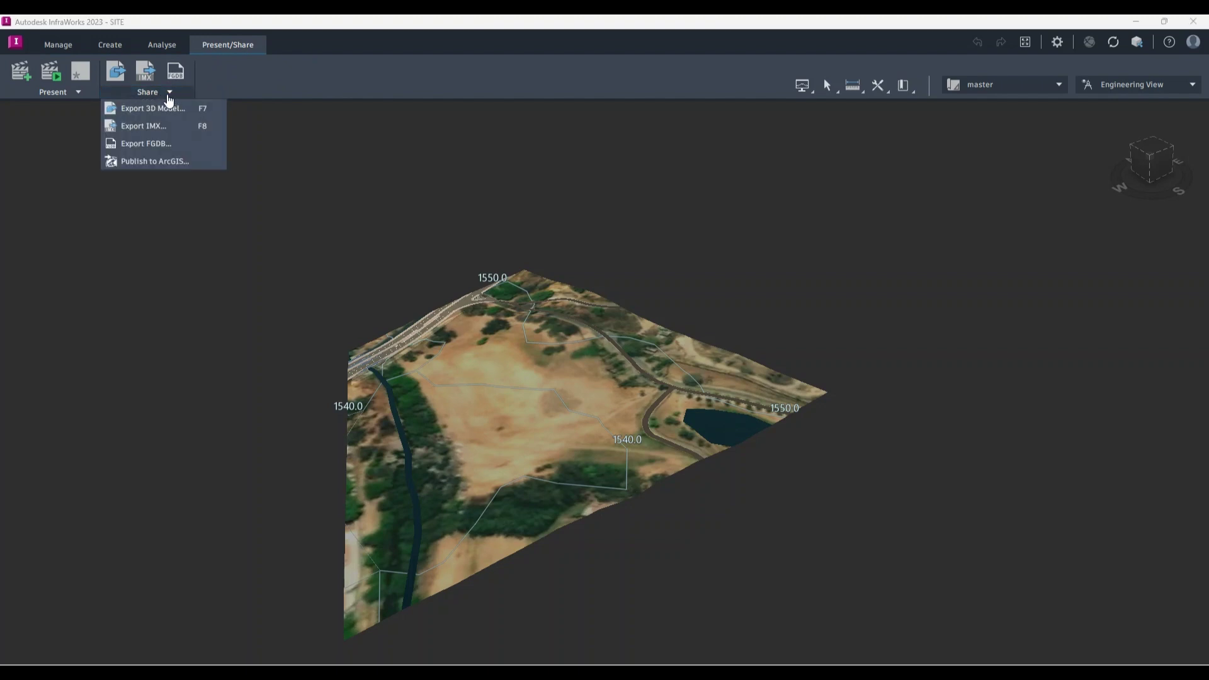
click(148, 126)
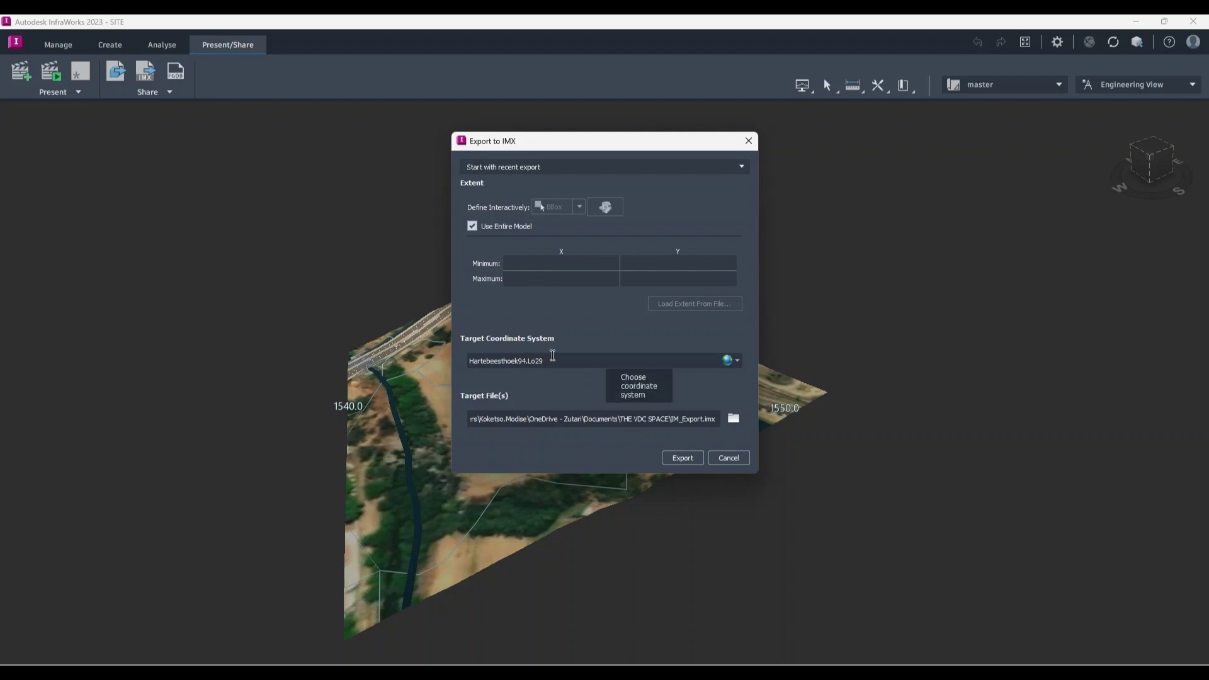
click(733, 419)
drag(692, 170, 63, 227)
key(Return)
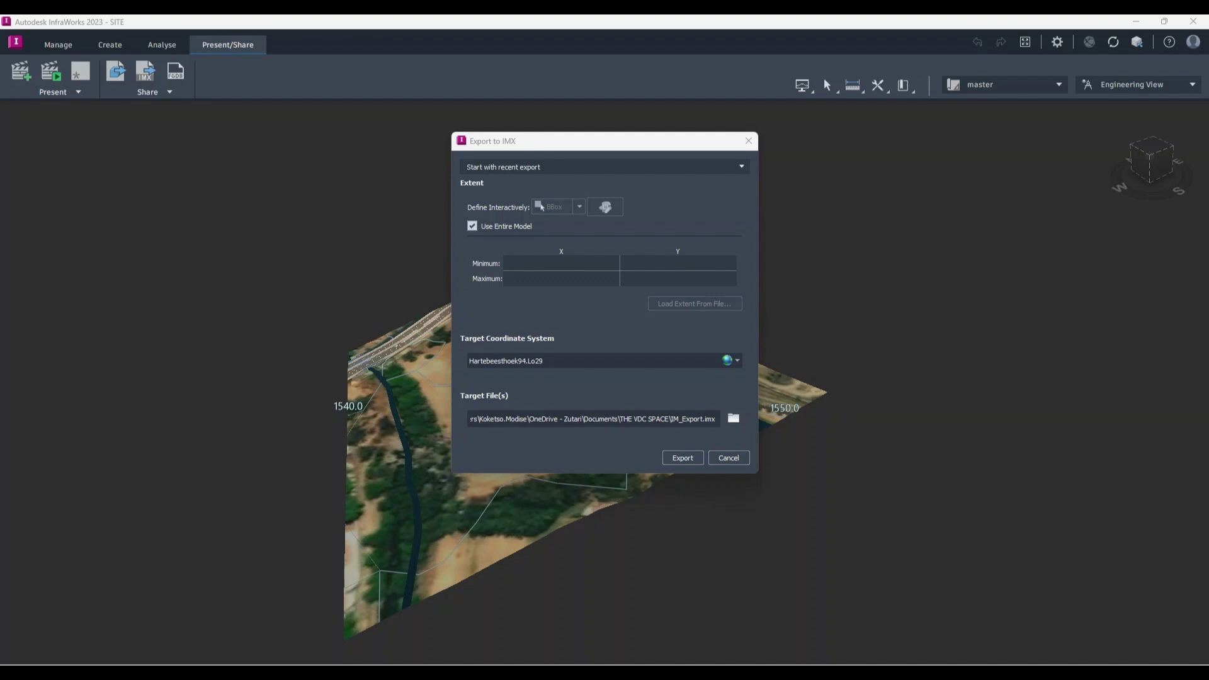
click(682, 458)
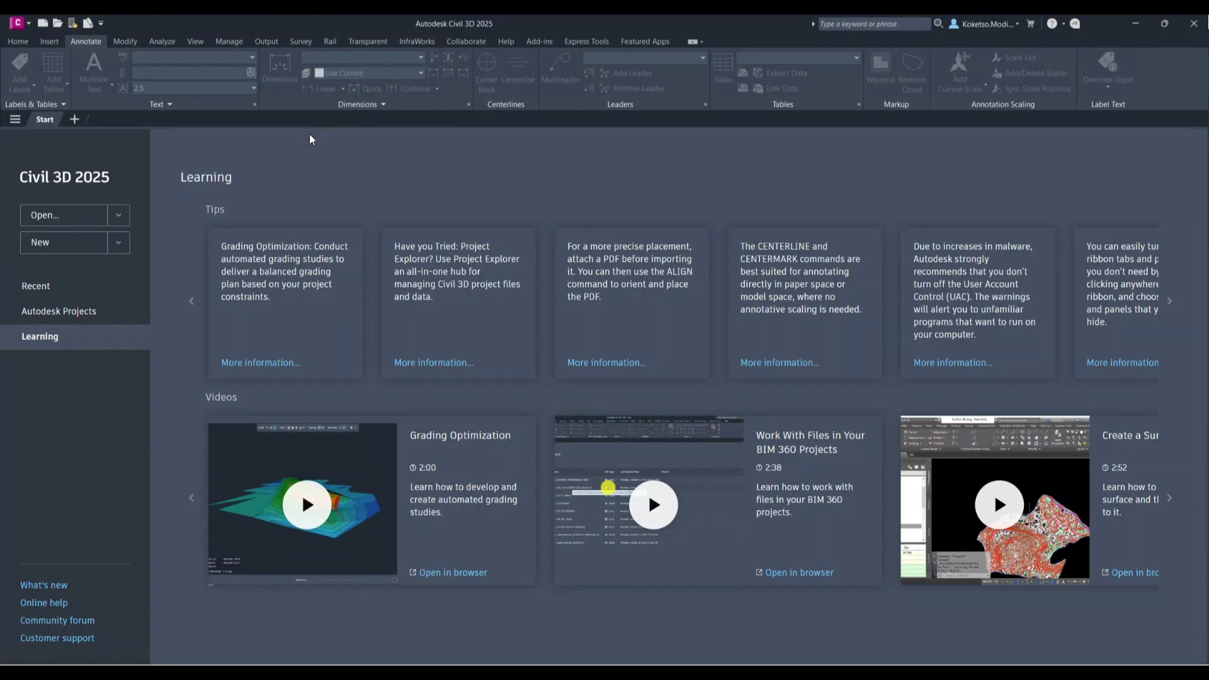
Step: Switch to Civil 3D and create a new drawing from the _Devotech RSA 2022-312-with Part Lists.dwt template
click(119, 246)
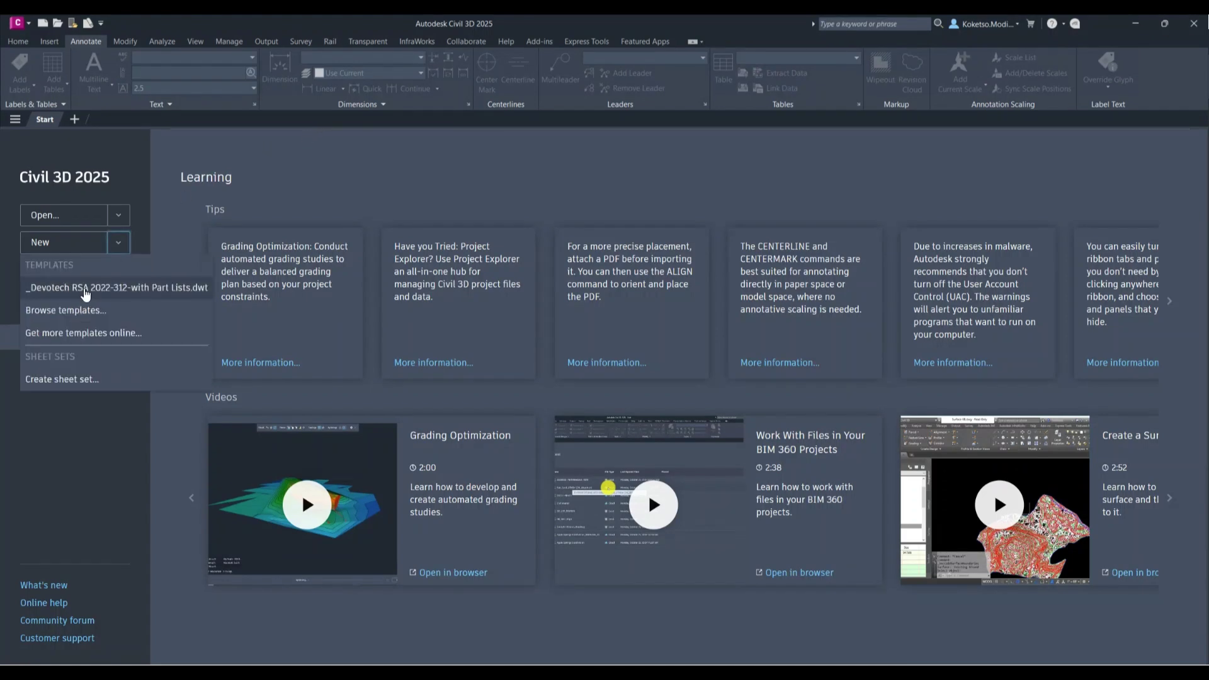
click(89, 297)
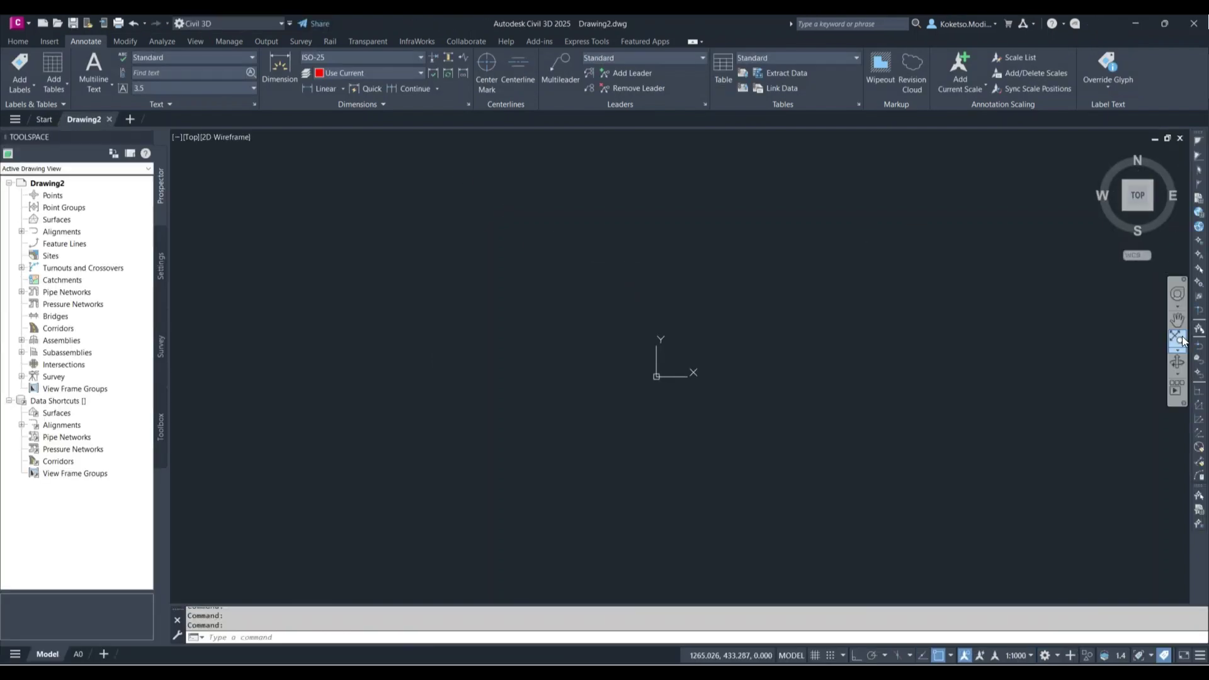
Step: Choose SITE.imx as the InfraWorks model to open and assign its Hartebeesthoek94.Lo29 coordinate system to the drawing
click(413, 41)
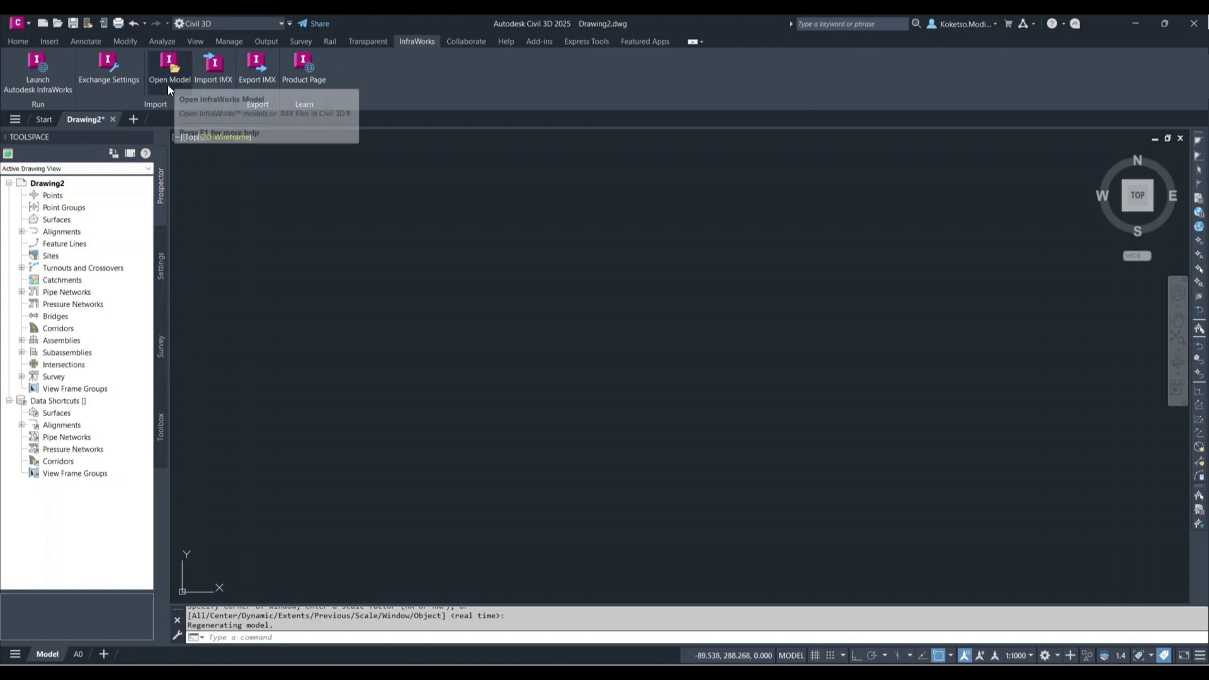
click(167, 67)
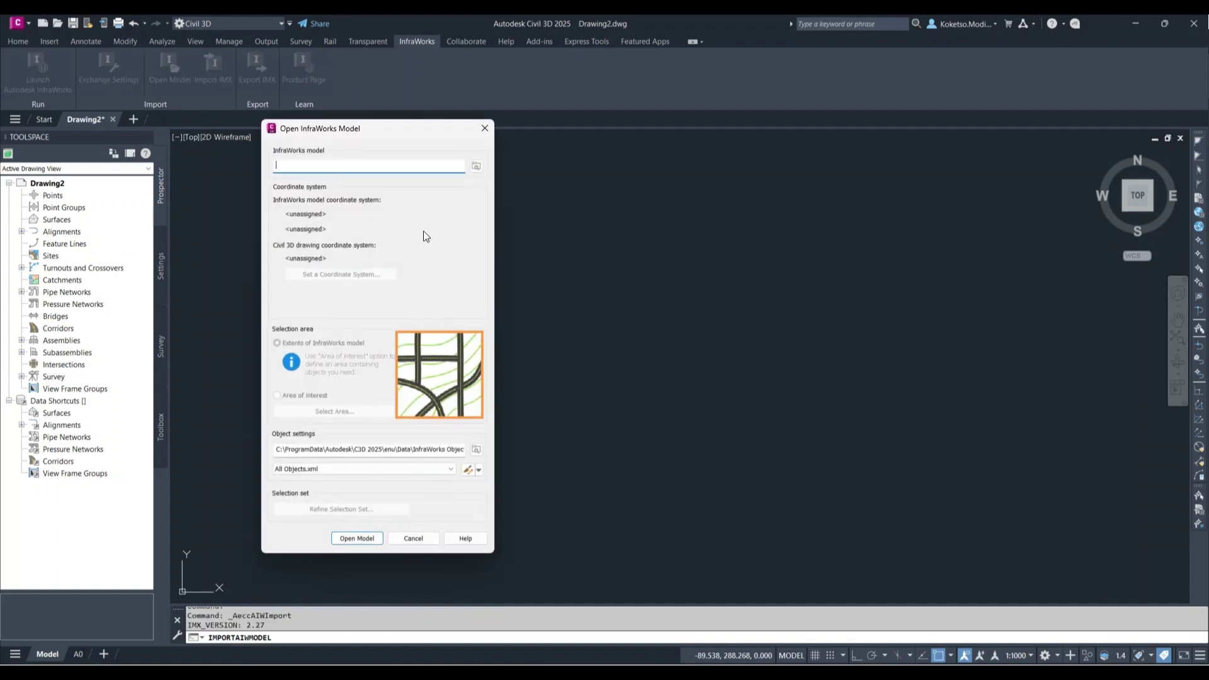
click(476, 167)
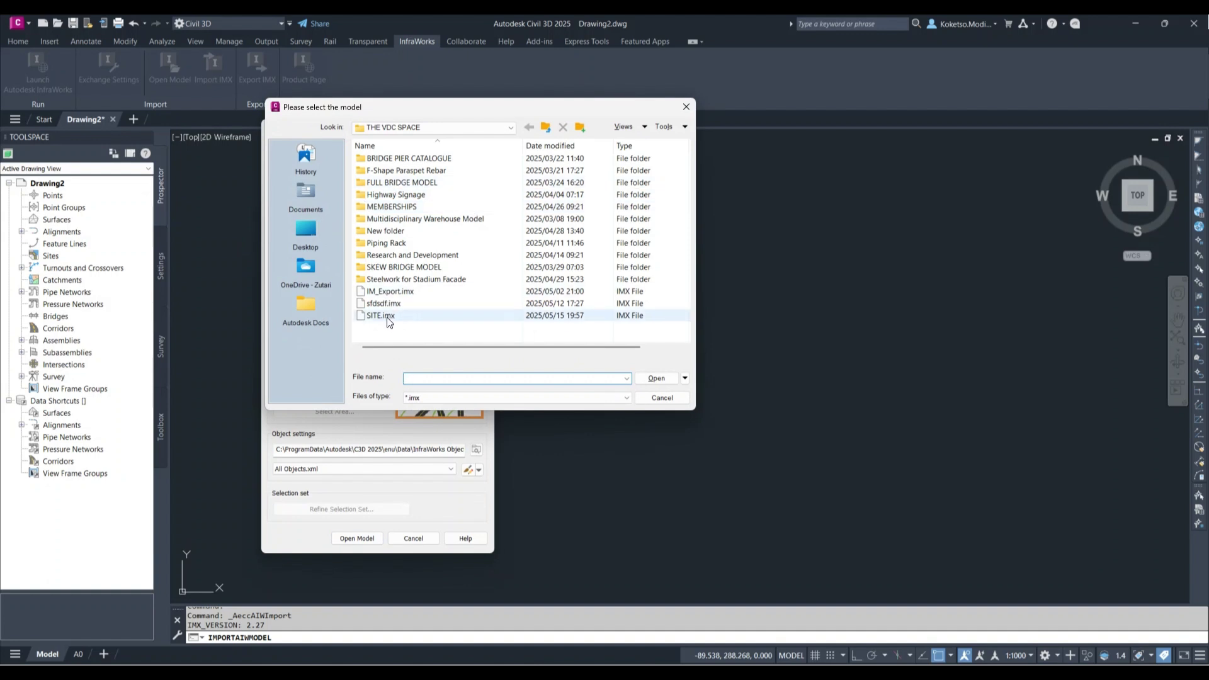
click(384, 316)
click(655, 379)
drag(428, 128, 654, 157)
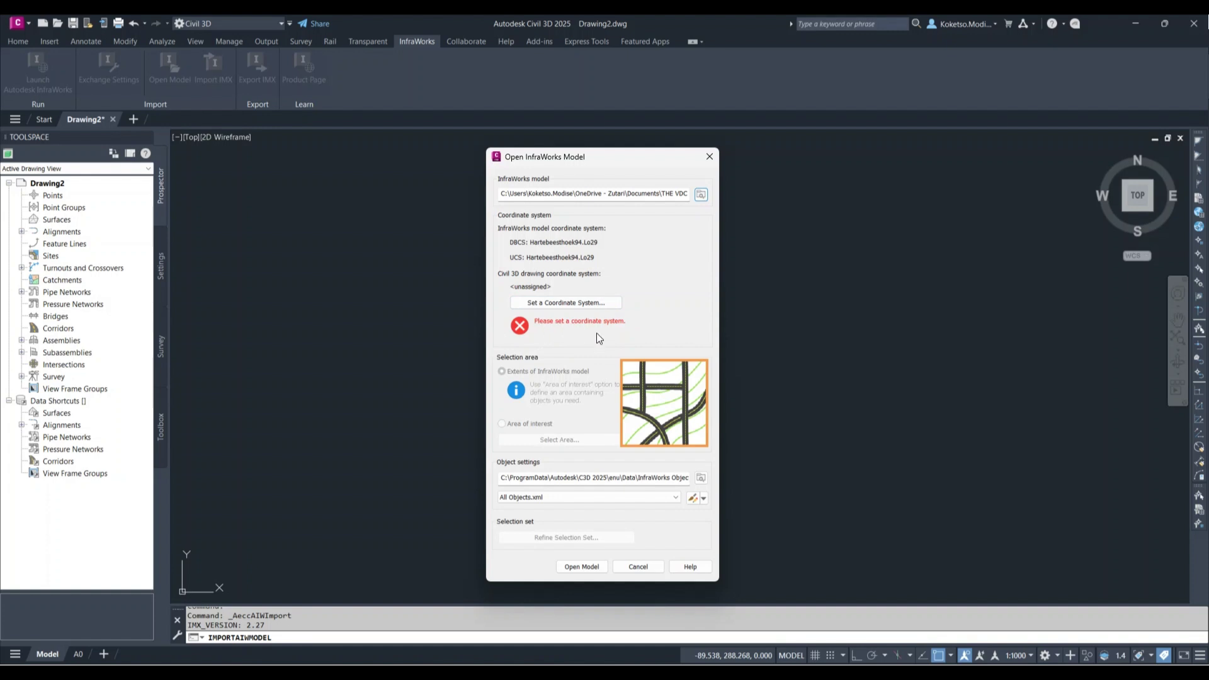
click(547, 303)
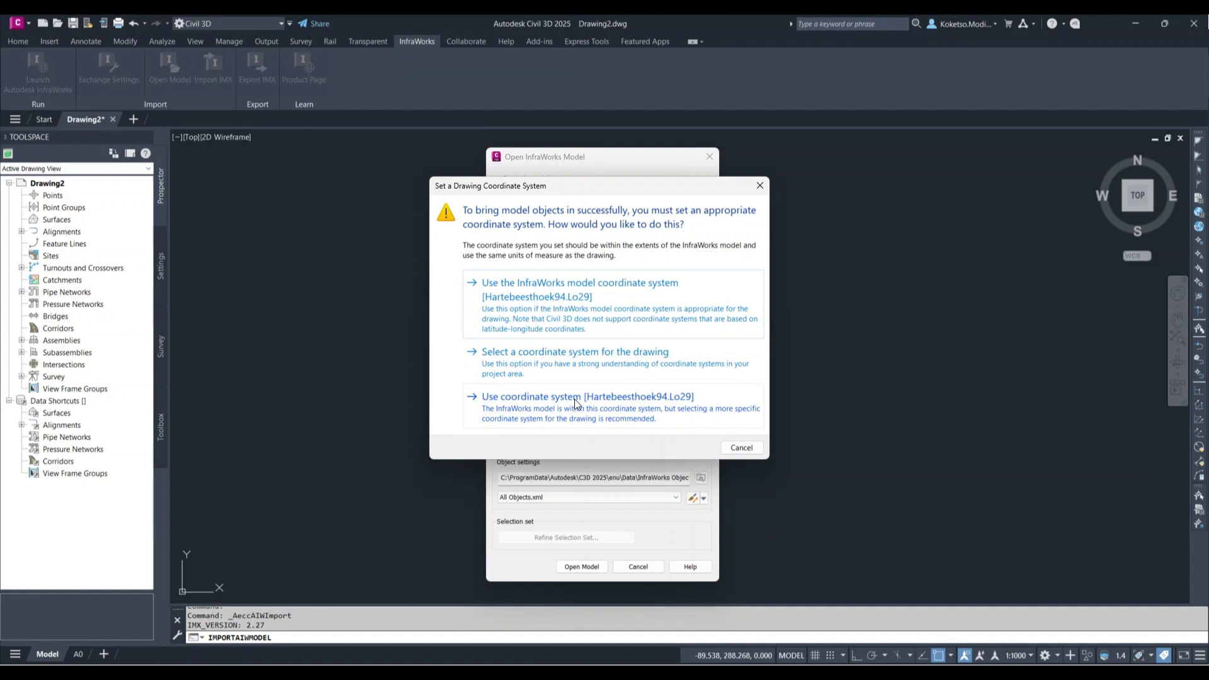
click(530, 301)
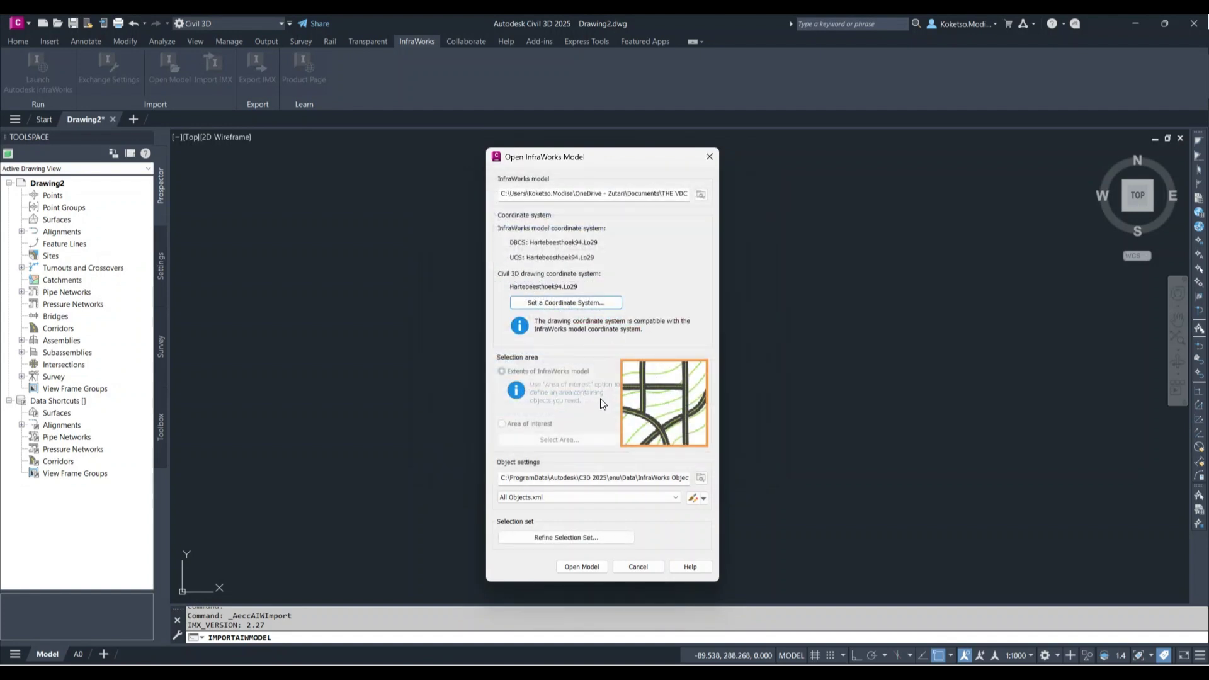
Step: Exclude the planning roads, water areas and AIW_Existing_Transportation from the selection set, and import only the AIW_Existing_Ground surface
click(542, 540)
scroll(569, 255, down, 3)
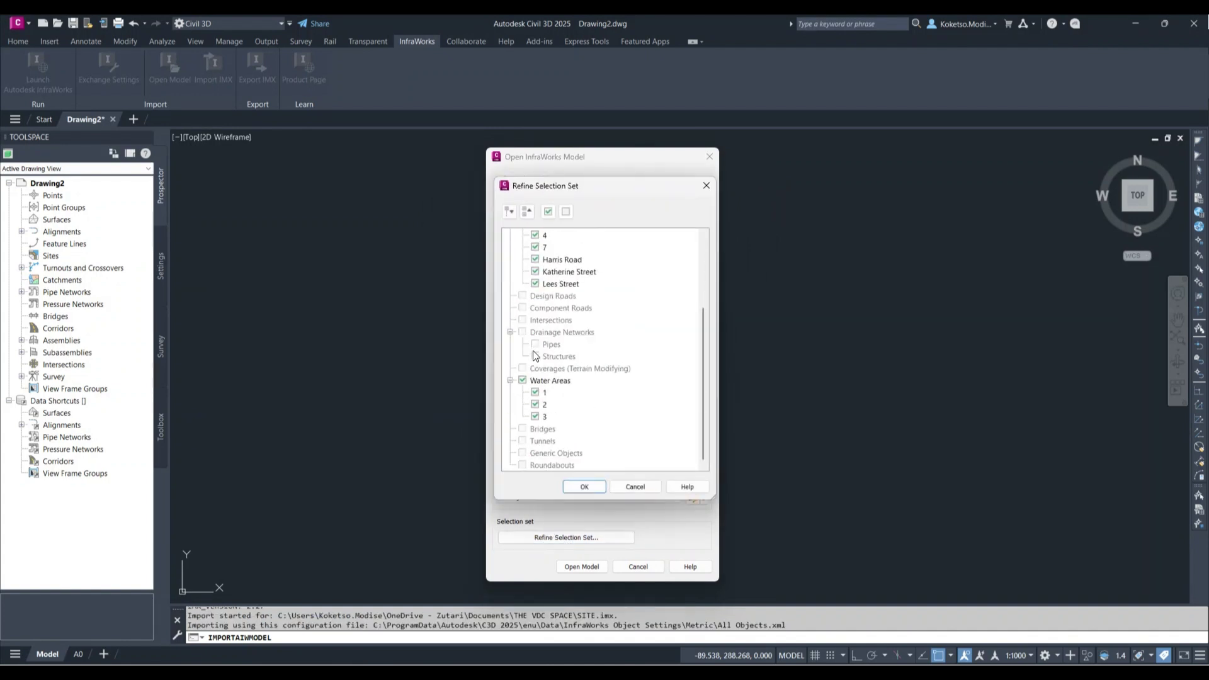
scroll(547, 348, up, 3)
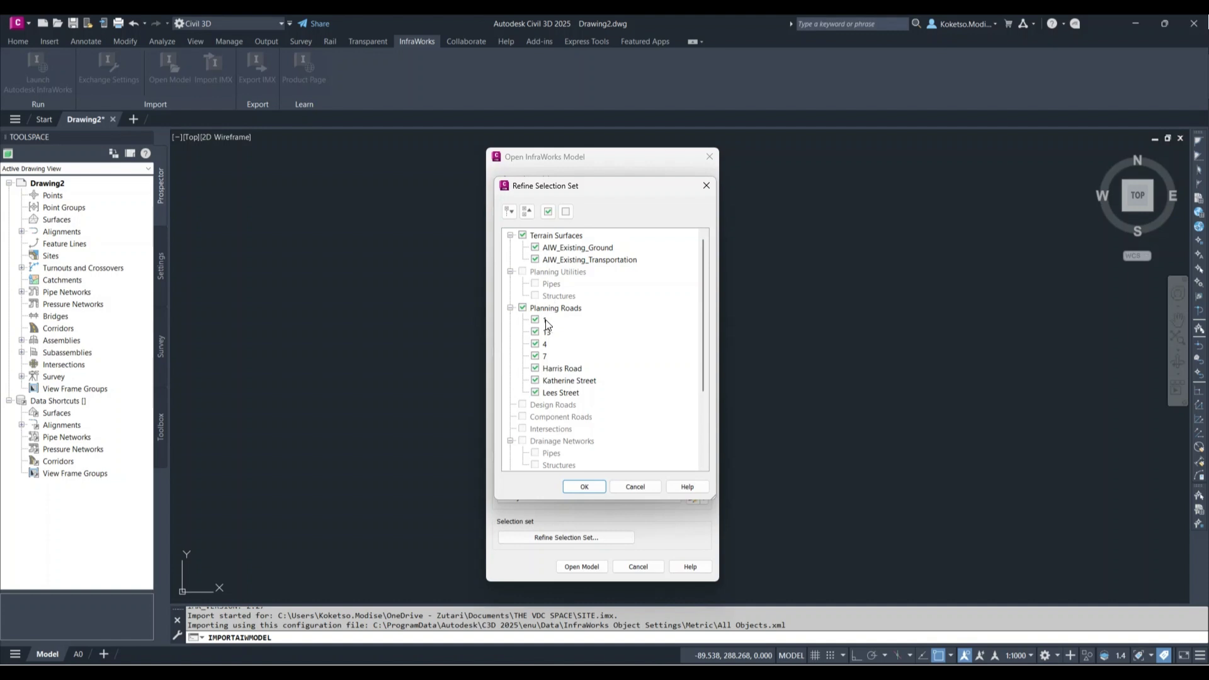
click(523, 308)
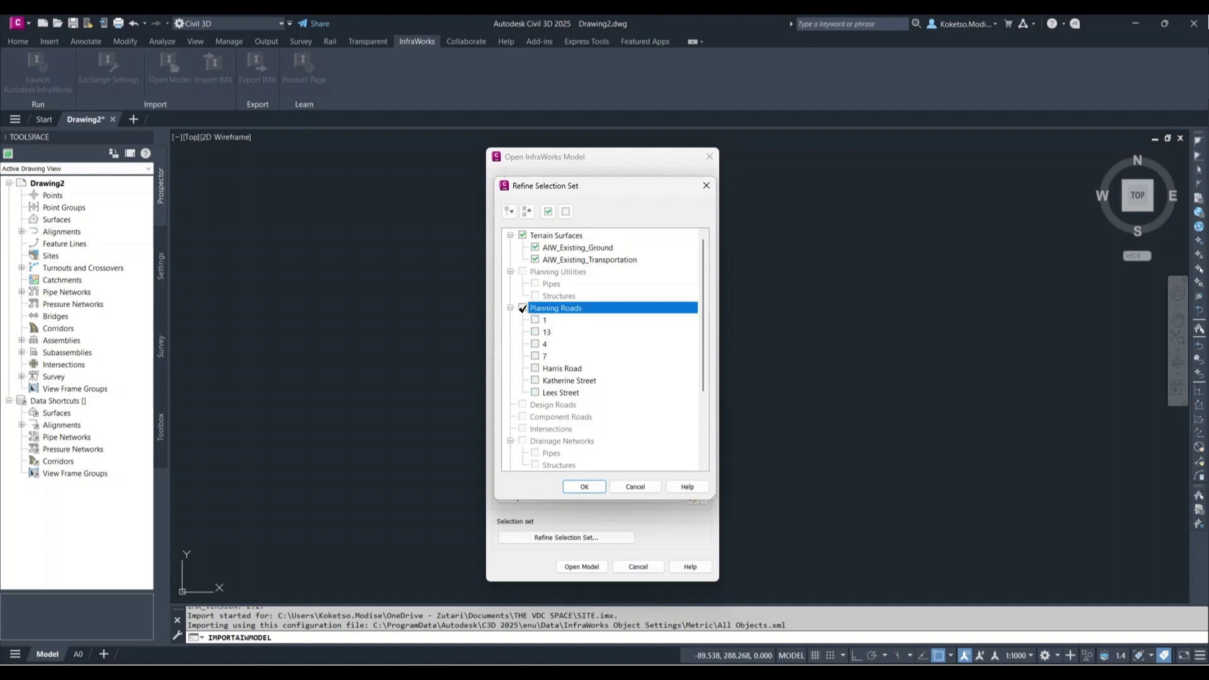
scroll(540, 334, down, 3)
click(523, 381)
scroll(573, 334, up, 3)
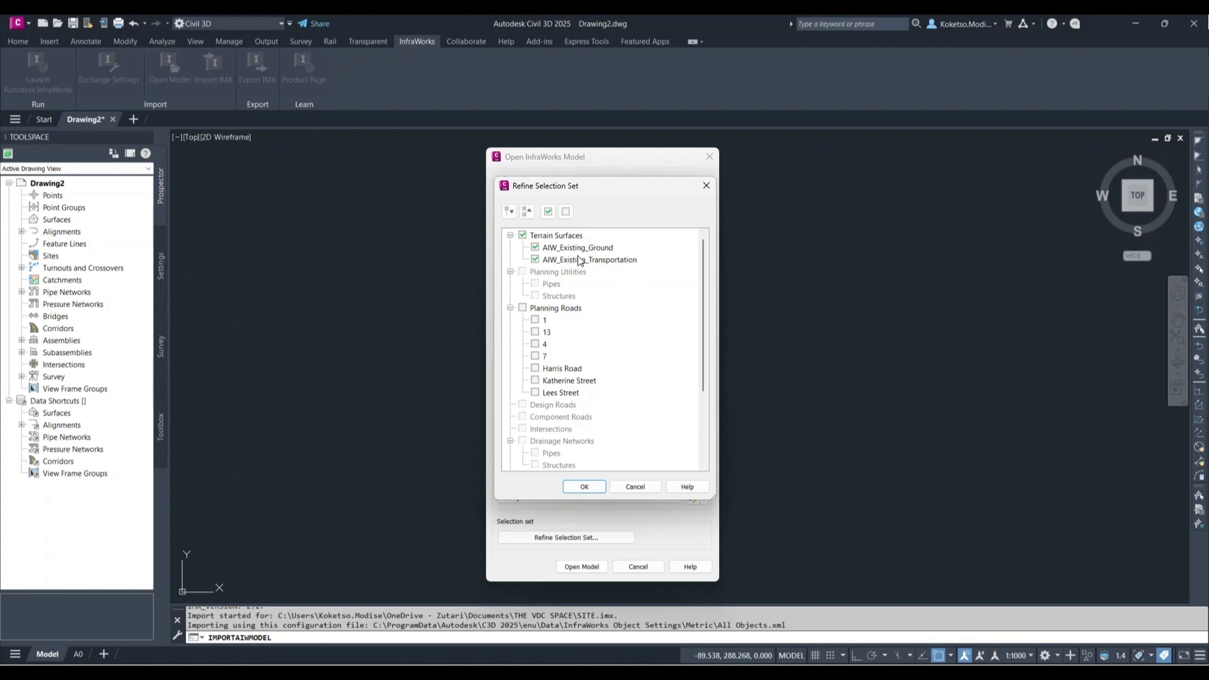
click(536, 260)
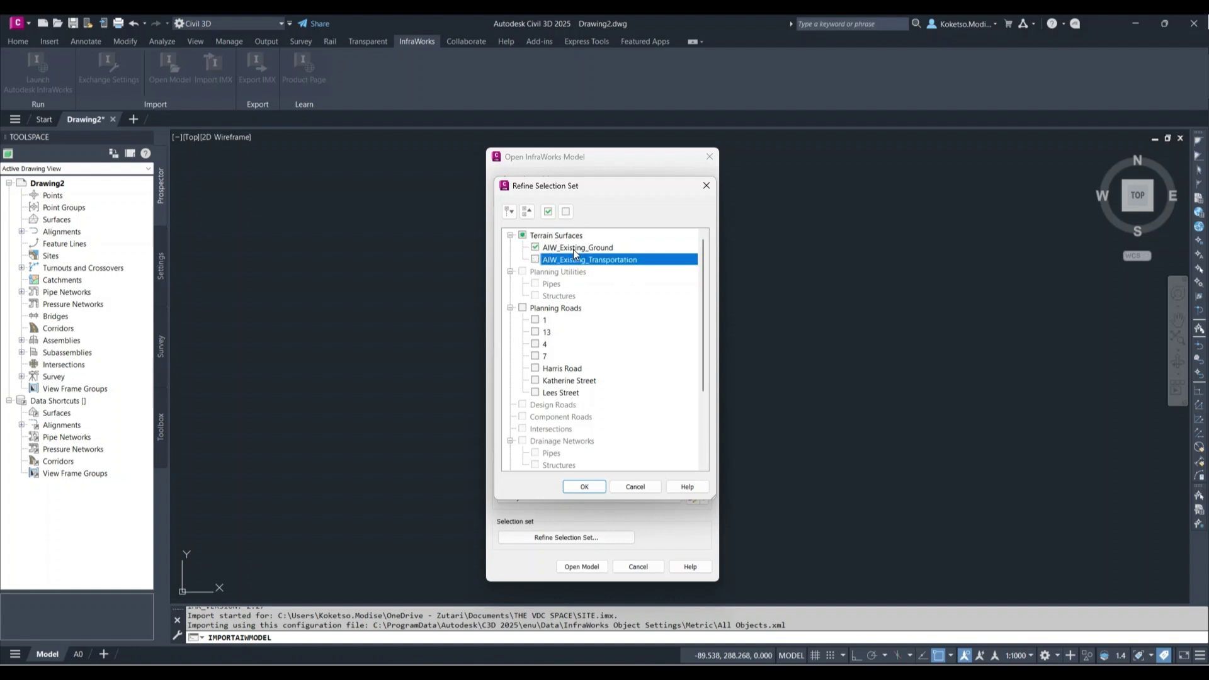
click(588, 488)
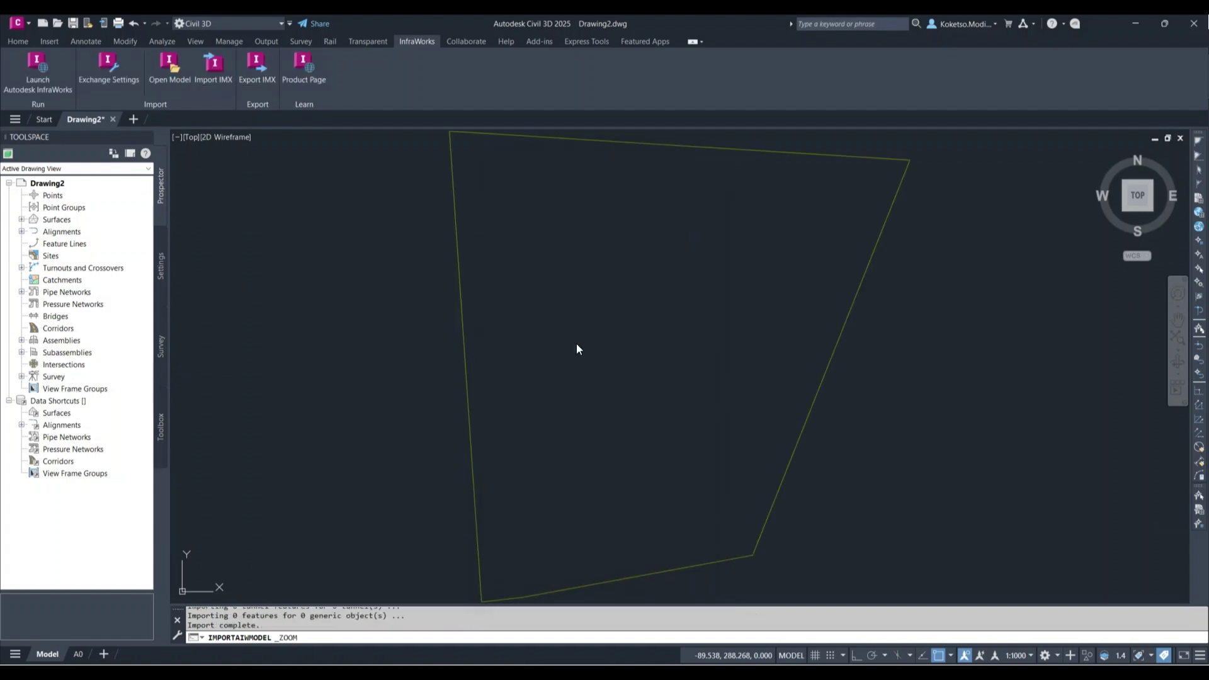
Step: Apply the surface style with coloured 2m and 10m contours and border to the AIW_Existing_Ground surface
scroll(558, 330, down, 2)
middle_drag(514, 276, 564, 286)
scroll(565, 285, up, 2)
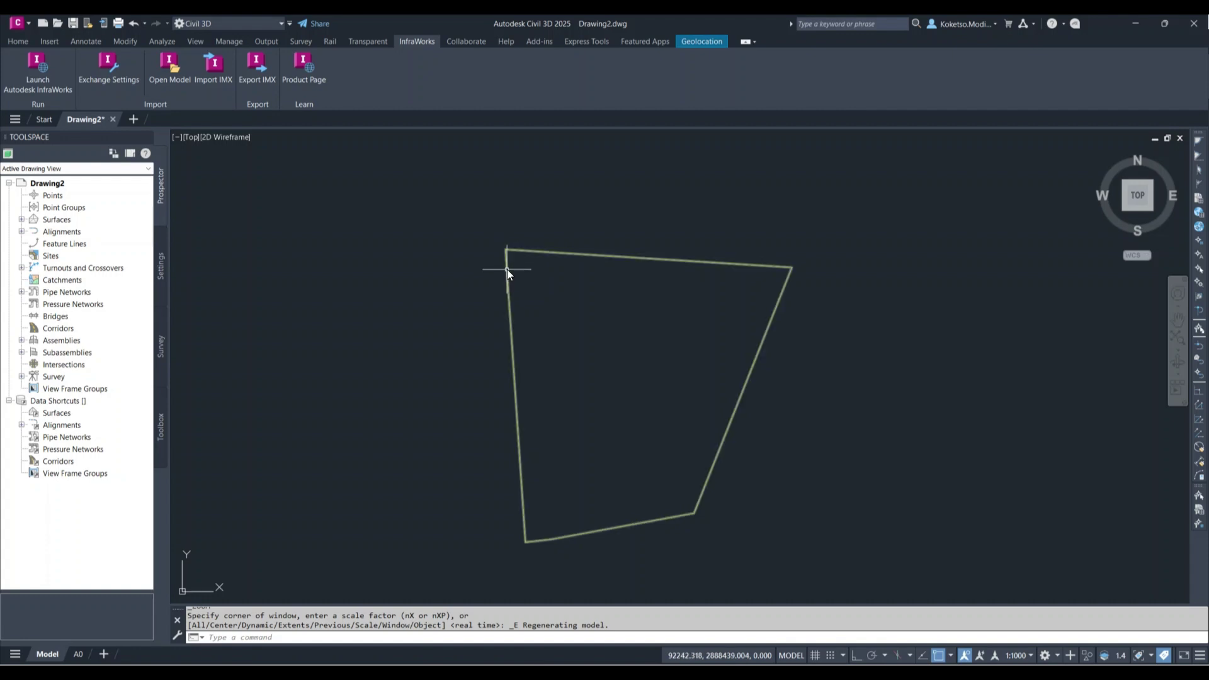
click(507, 270)
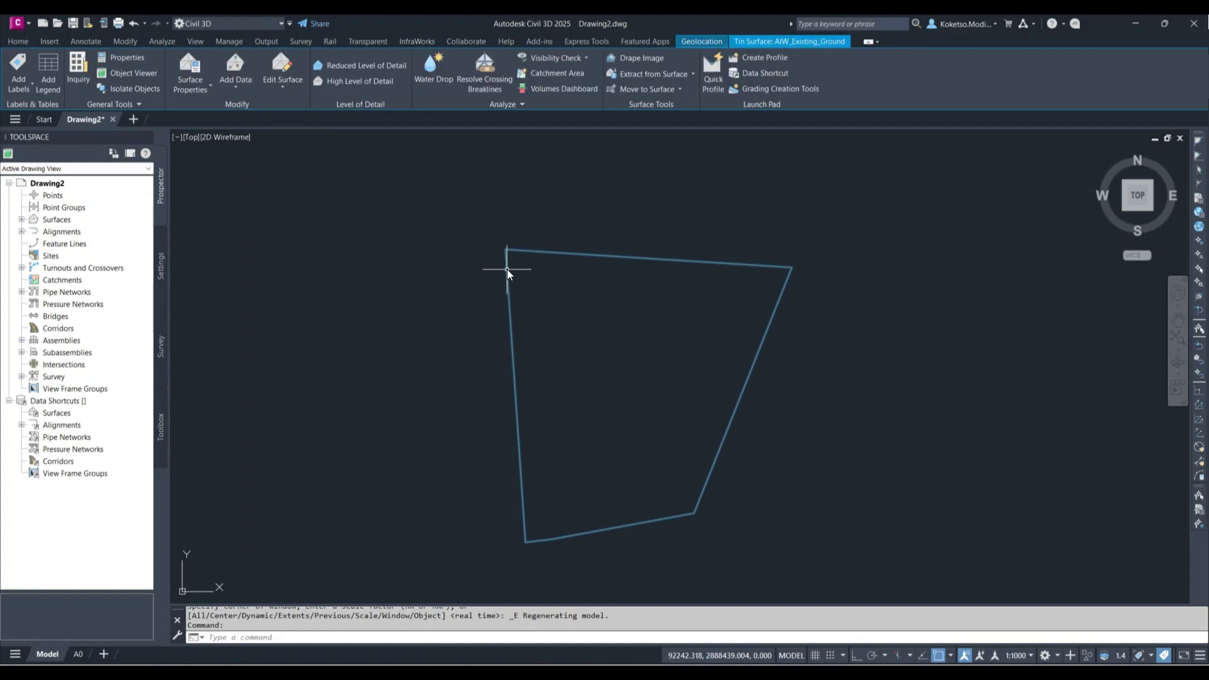
right_click(507, 270)
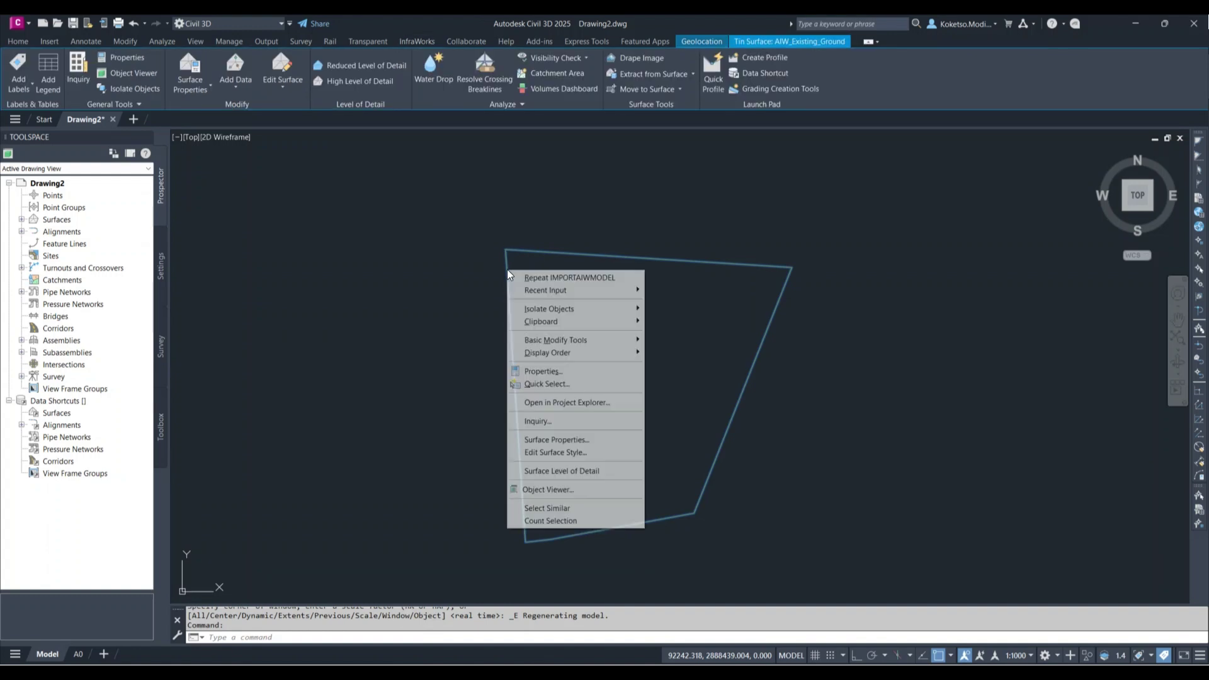
click(553, 440)
click(637, 336)
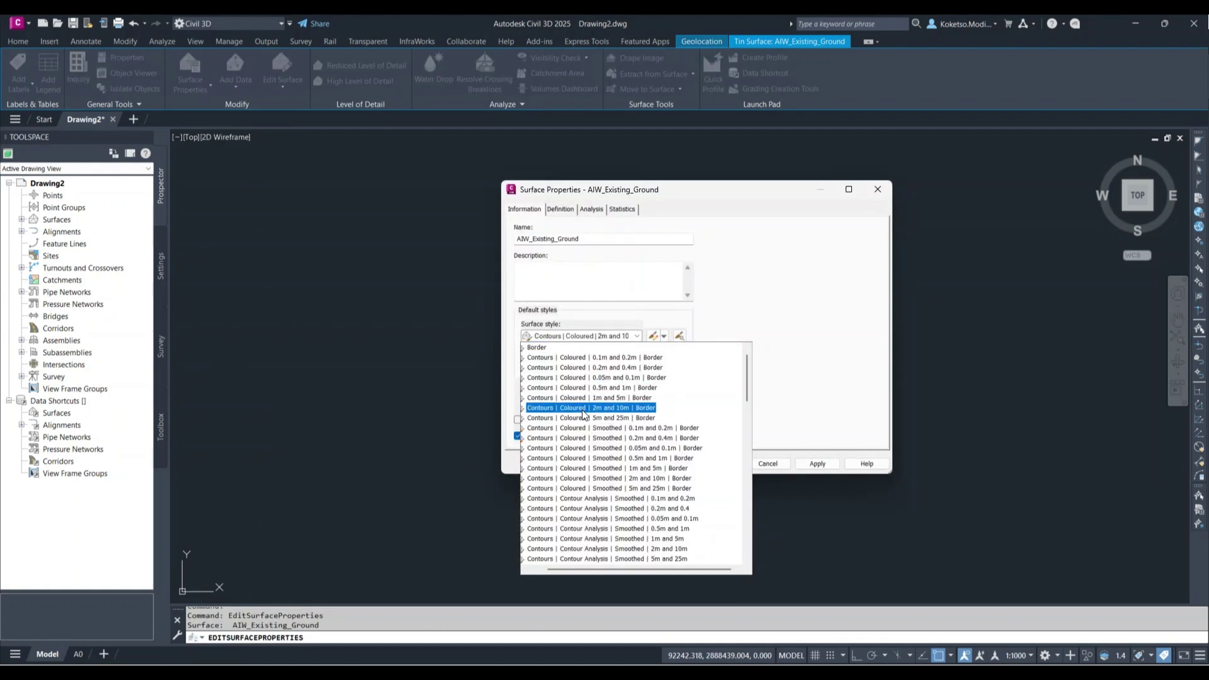
click(615, 408)
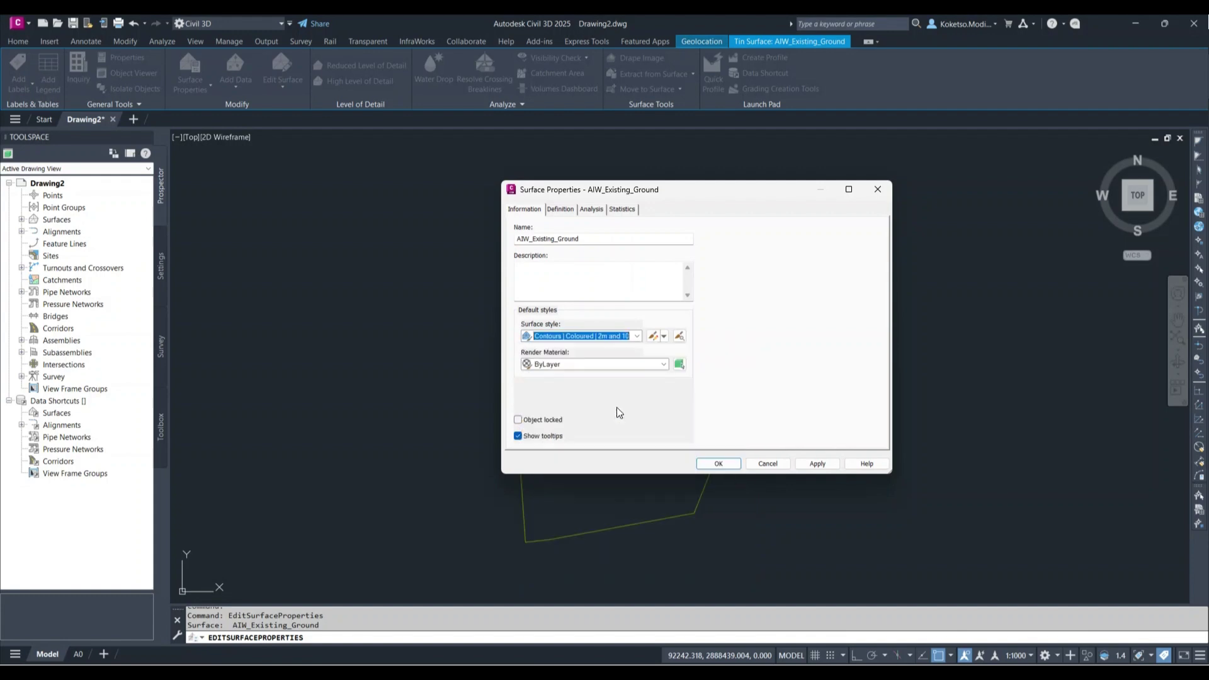
click(817, 464)
click(720, 464)
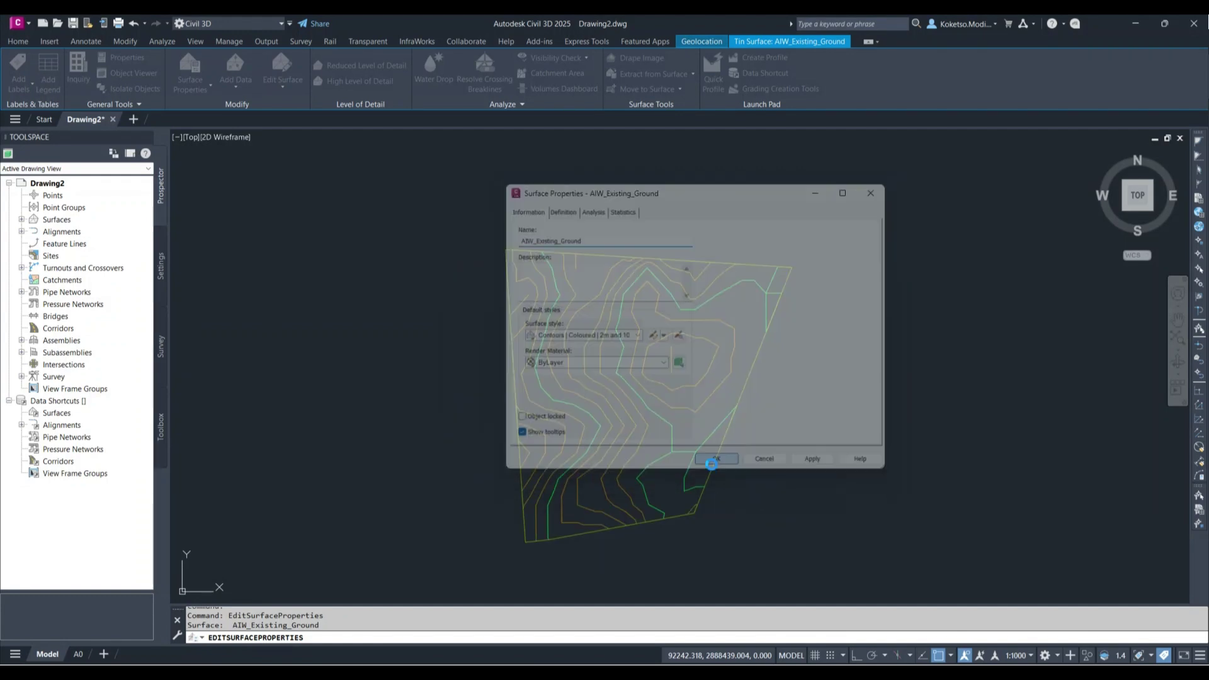
key(Escape)
Step: Save the drawing with the contoured surface as SITE.dwg
scroll(583, 304, up, 2)
scroll(624, 340, down, 4)
scroll(611, 318, up, 4)
scroll(567, 317, down, 4)
scroll(513, 315, up, 2)
scroll(688, 349, down, 1)
scroll(593, 290, up, 1)
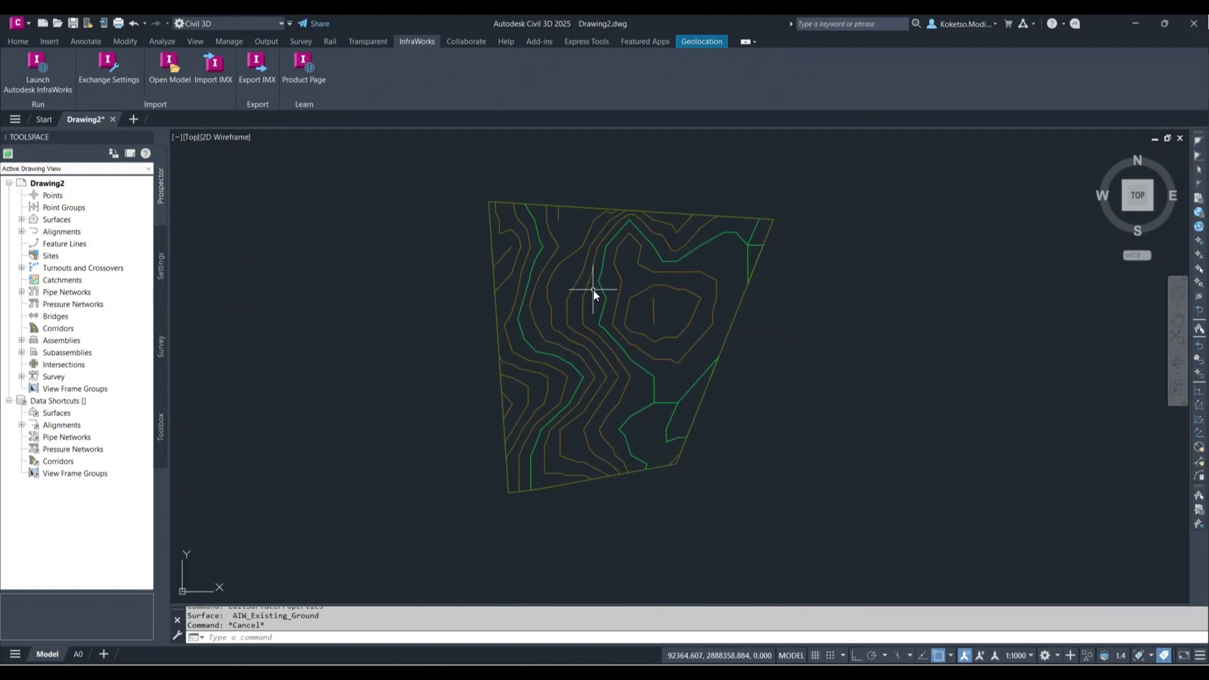
click(18, 24)
click(54, 189)
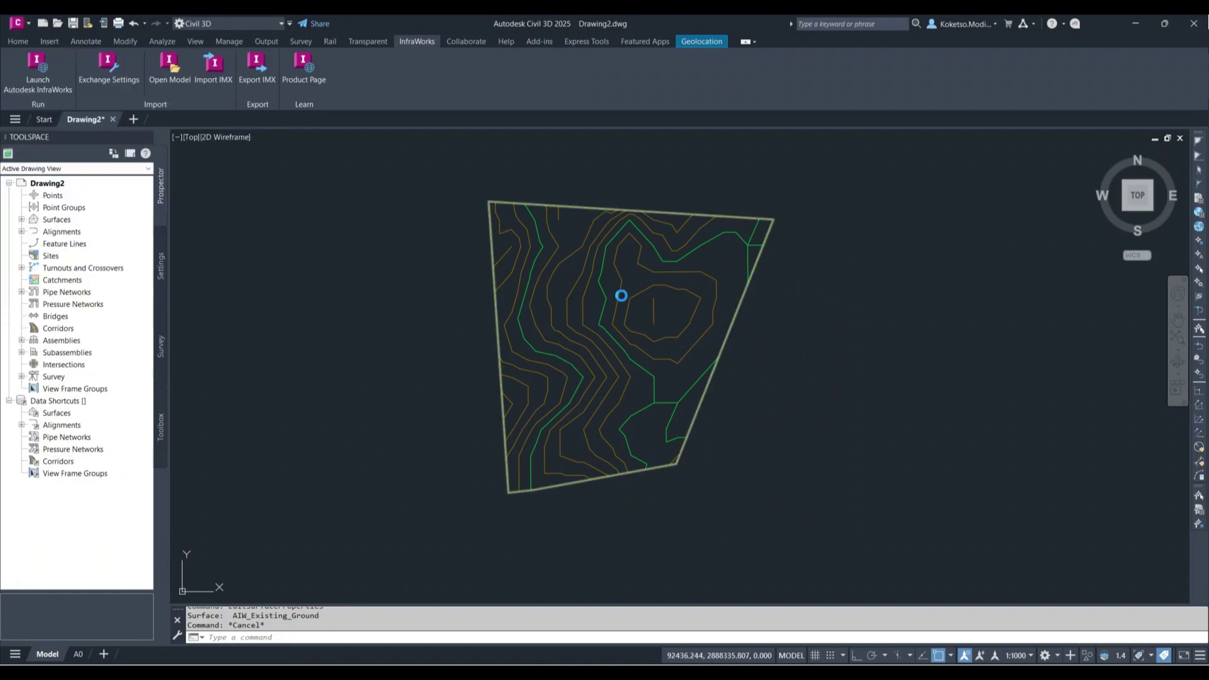
key(Escape)
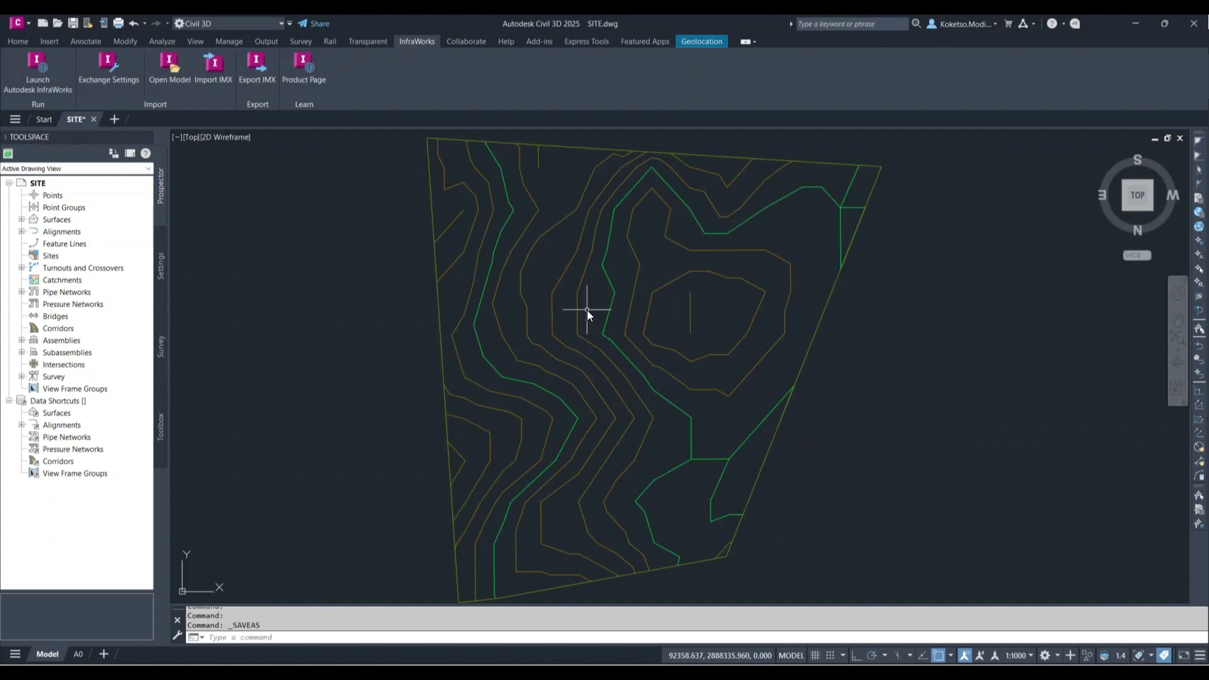
Step: Dismiss the web and mobile apps notice and draw a rectangle over the wider end of the surface, reaching into the closed contours
middle_drag(570, 307, 513, 313)
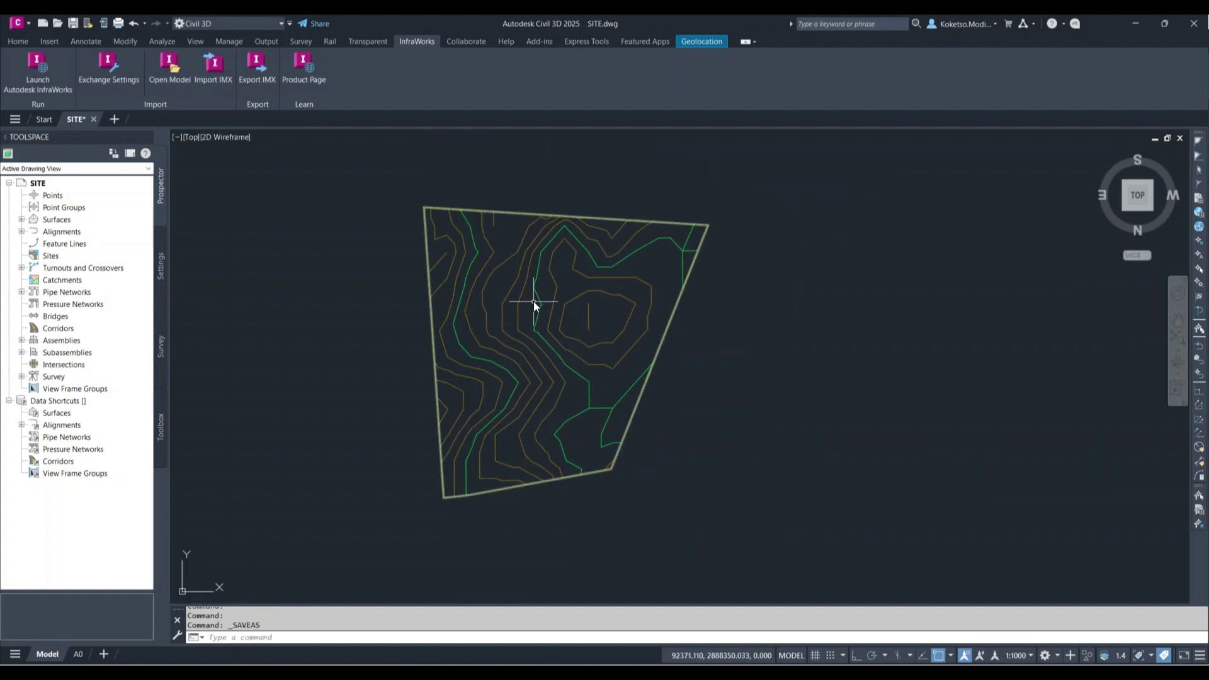
click(18, 41)
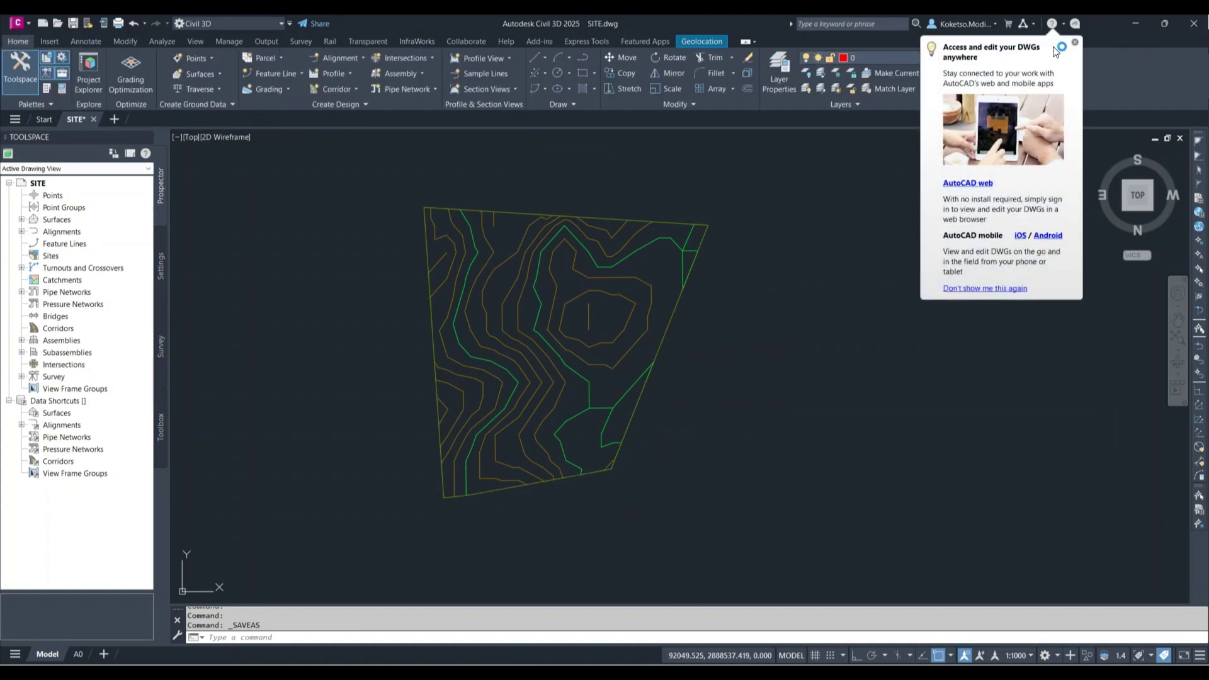
click(1075, 43)
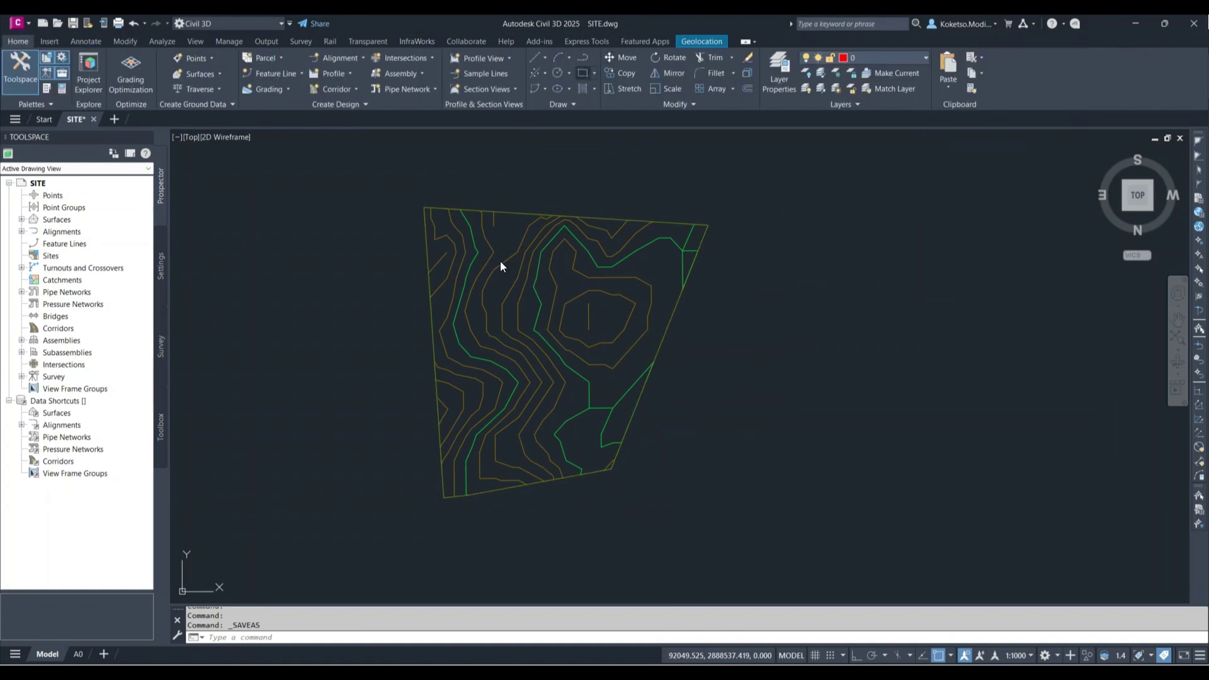
scroll(478, 274, up, 5)
scroll(387, 190, down, 1)
click(406, 316)
middle_drag(667, 493, 626, 380)
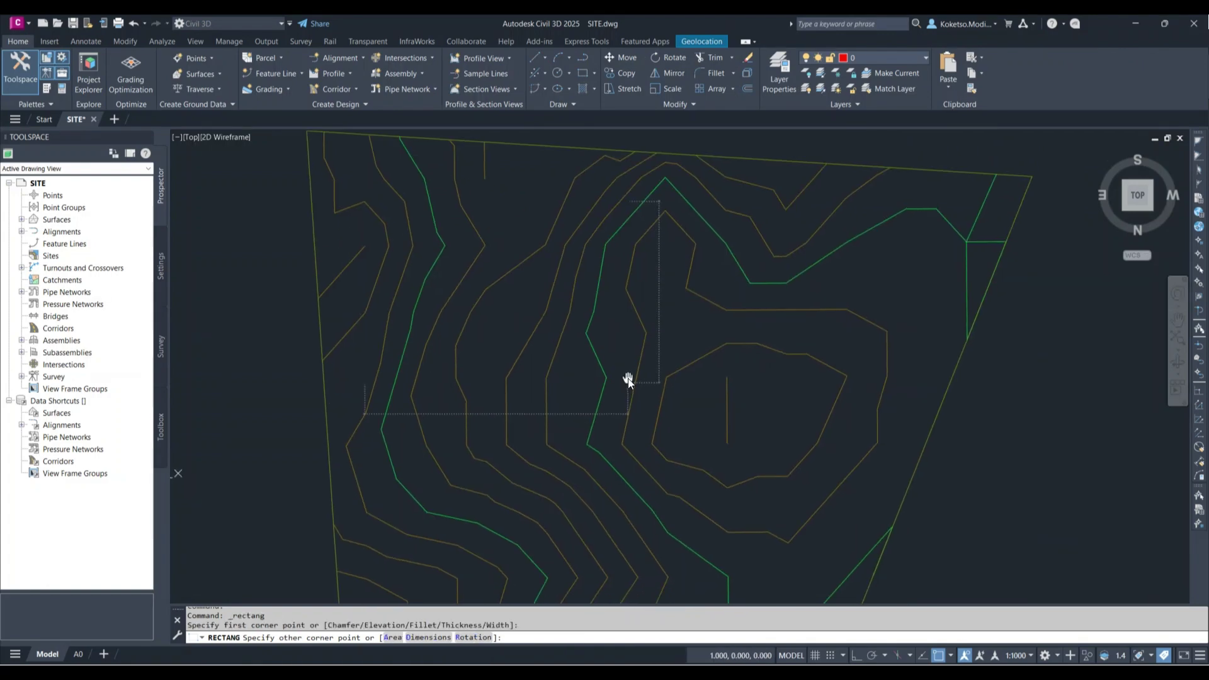
click(758, 436)
scroll(845, 292, down, 2)
scroll(781, 278, down, 3)
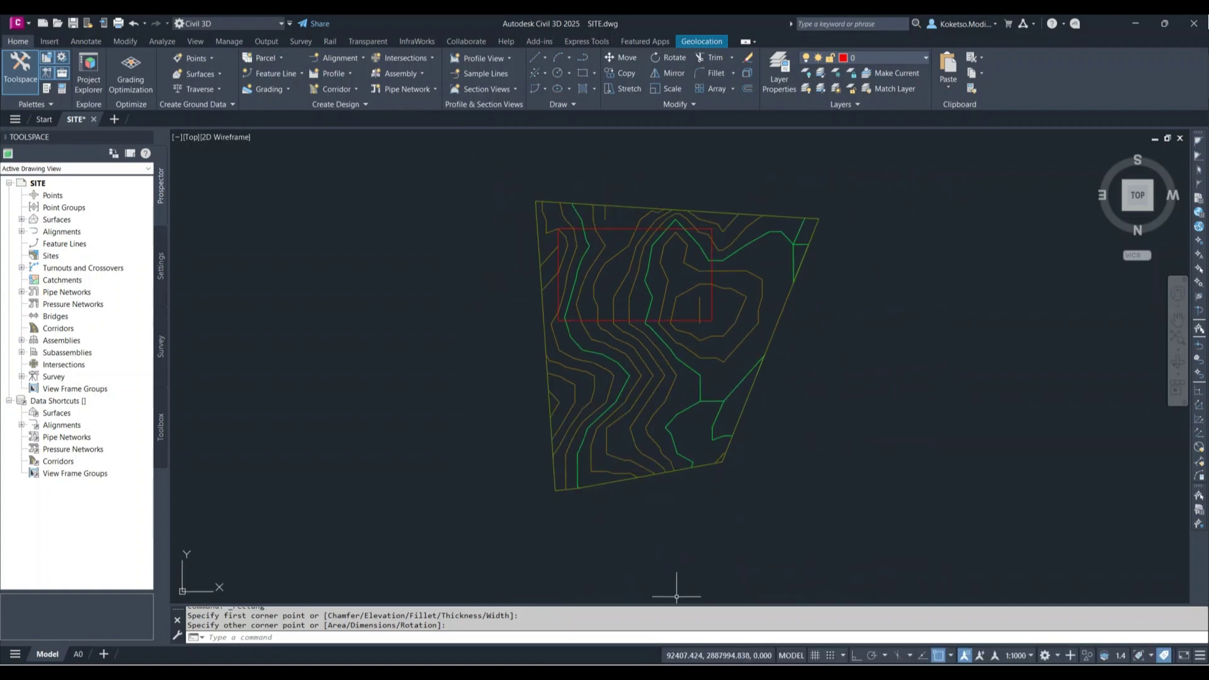
Step: Switch to Revit, create a new project from the Construction Template and open the Site floor plan
click(704, 633)
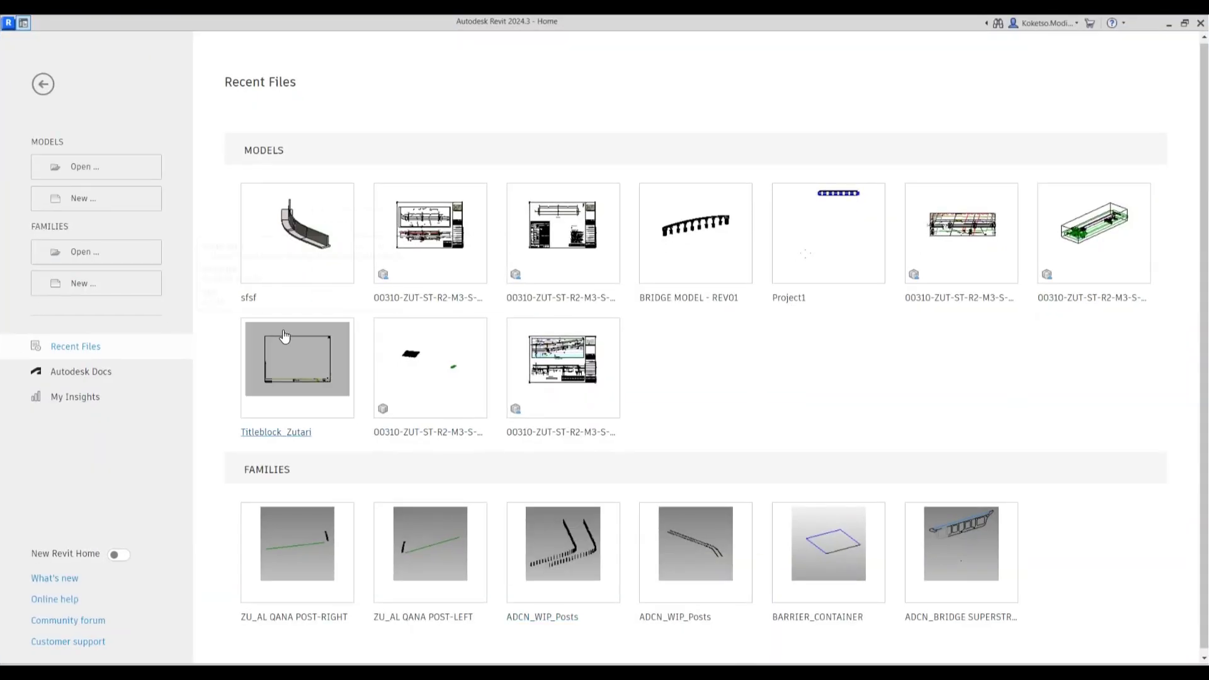
click(103, 206)
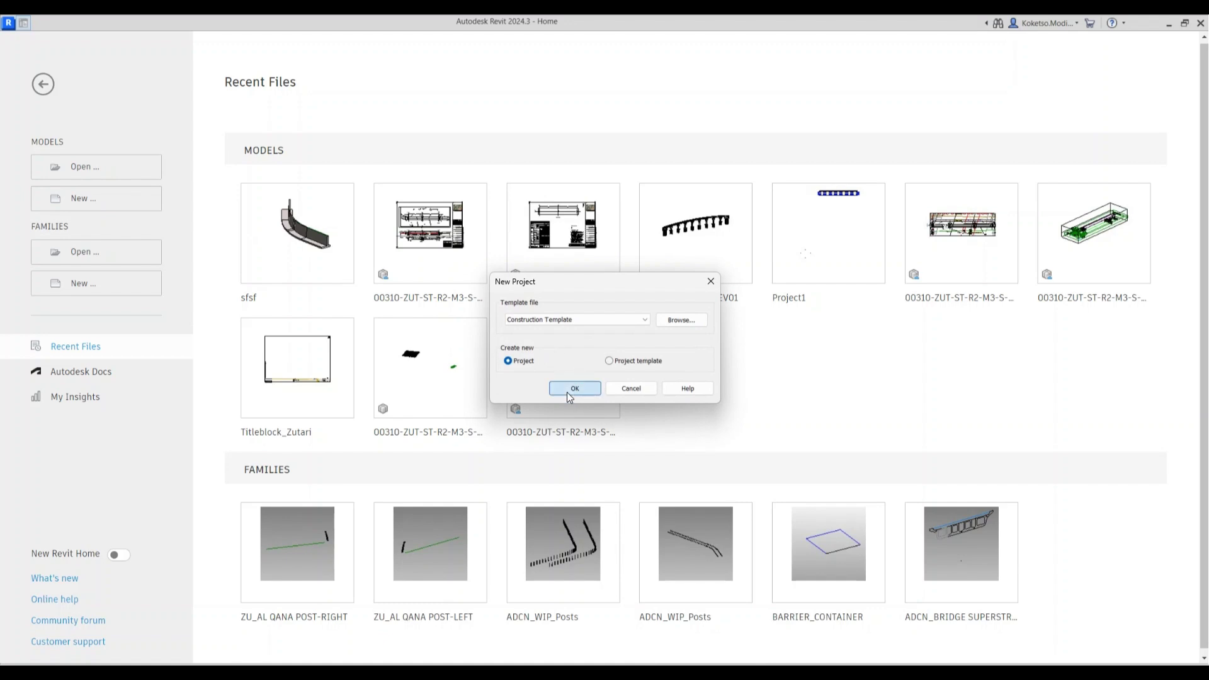
click(570, 395)
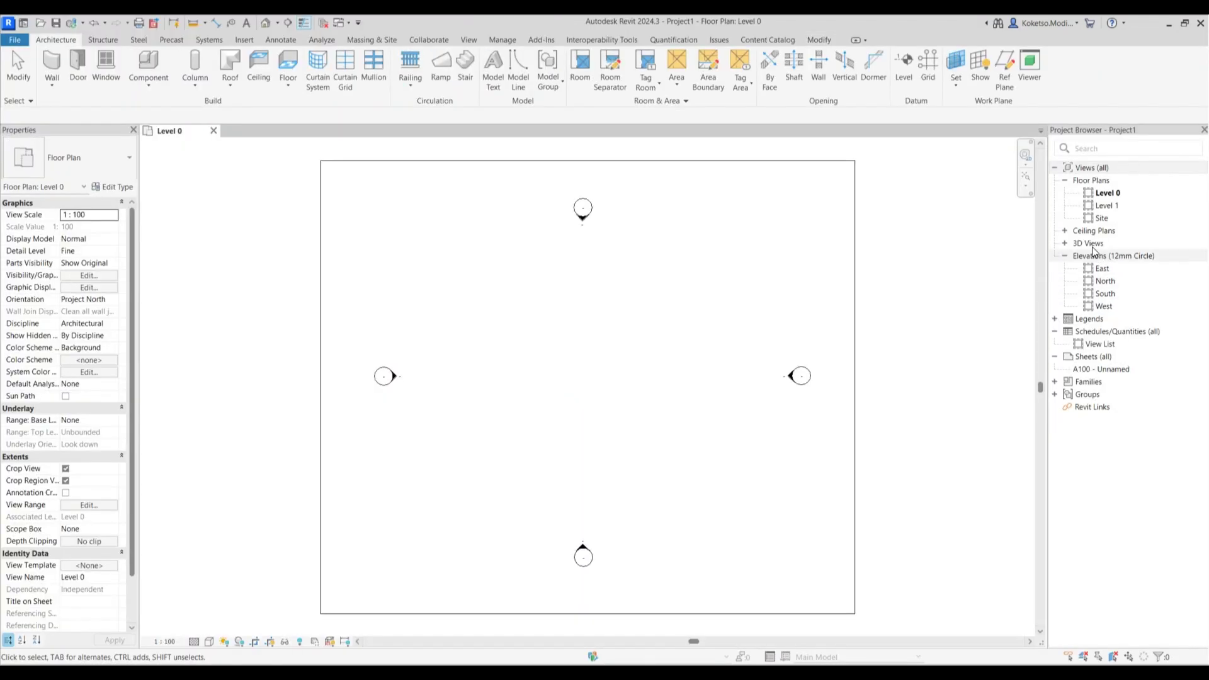
double_click(1101, 218)
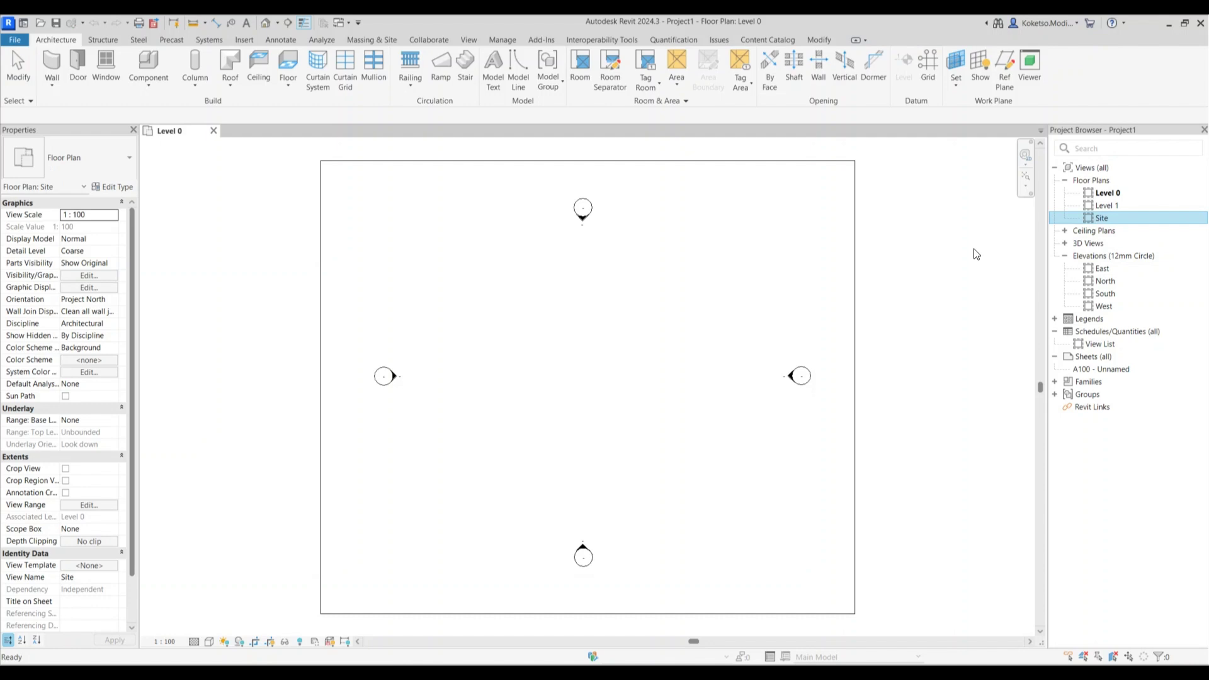
Step: Link SITE.dwg from the THE VDC SPACE folder into the Site plan, positioned Auto - Origin to Internal Origin at Level 0
click(243, 39)
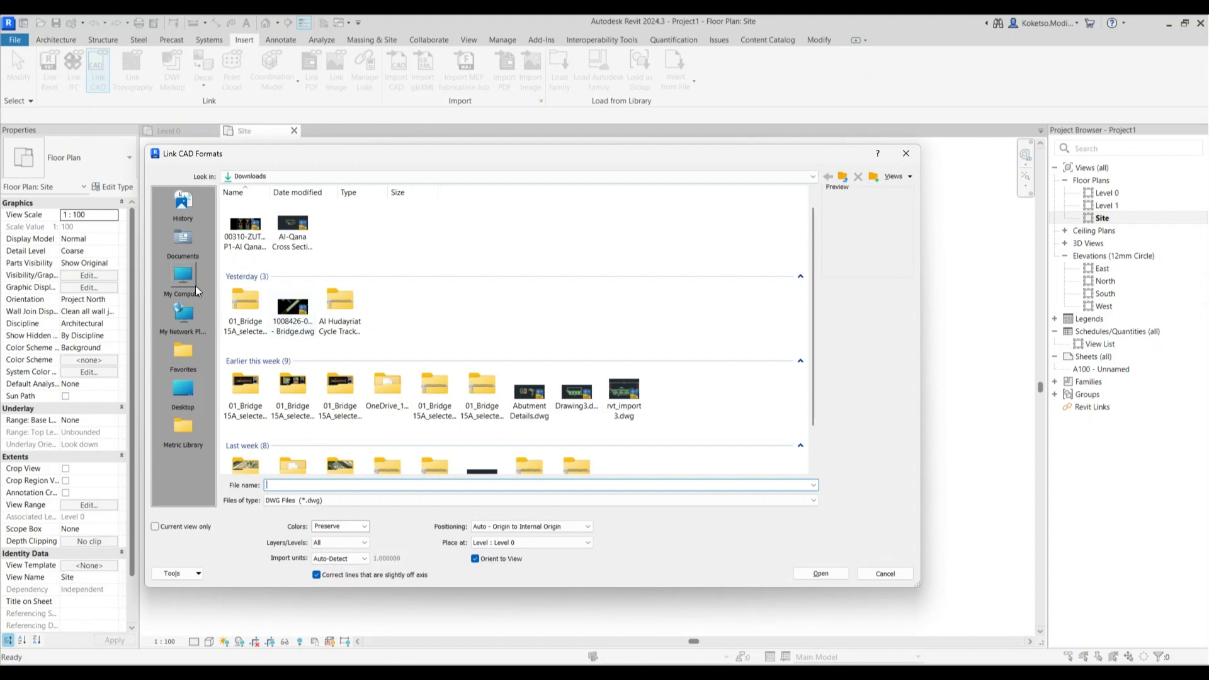
click(182, 239)
double_click(435, 296)
click(434, 296)
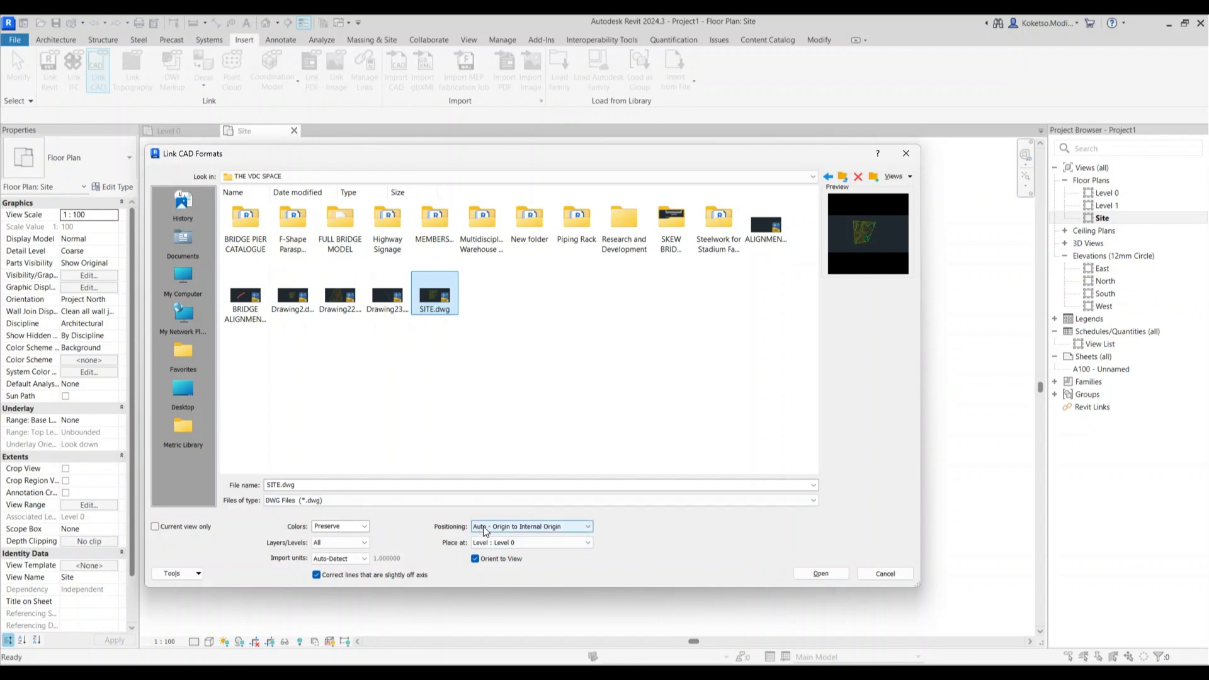
click(826, 575)
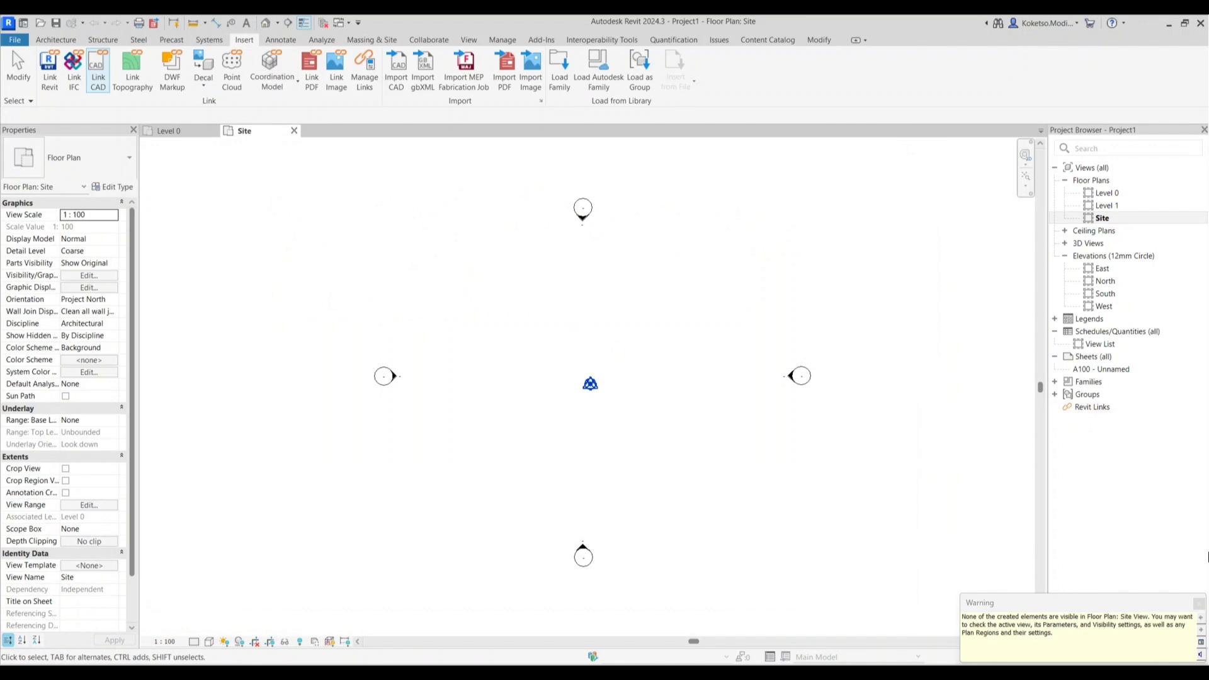
Step: Expand the warning's element list, search for a view that shows the SITE.dwg import symbol, and dismiss the warning
click(1201, 644)
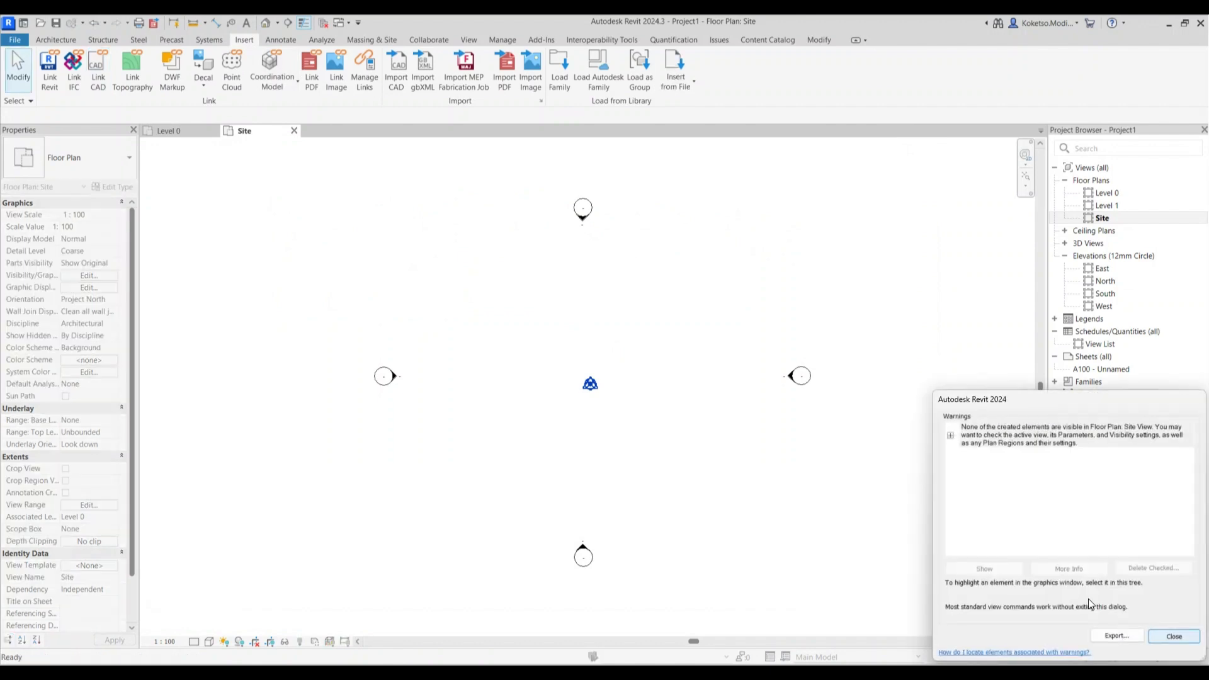
click(954, 438)
click(951, 436)
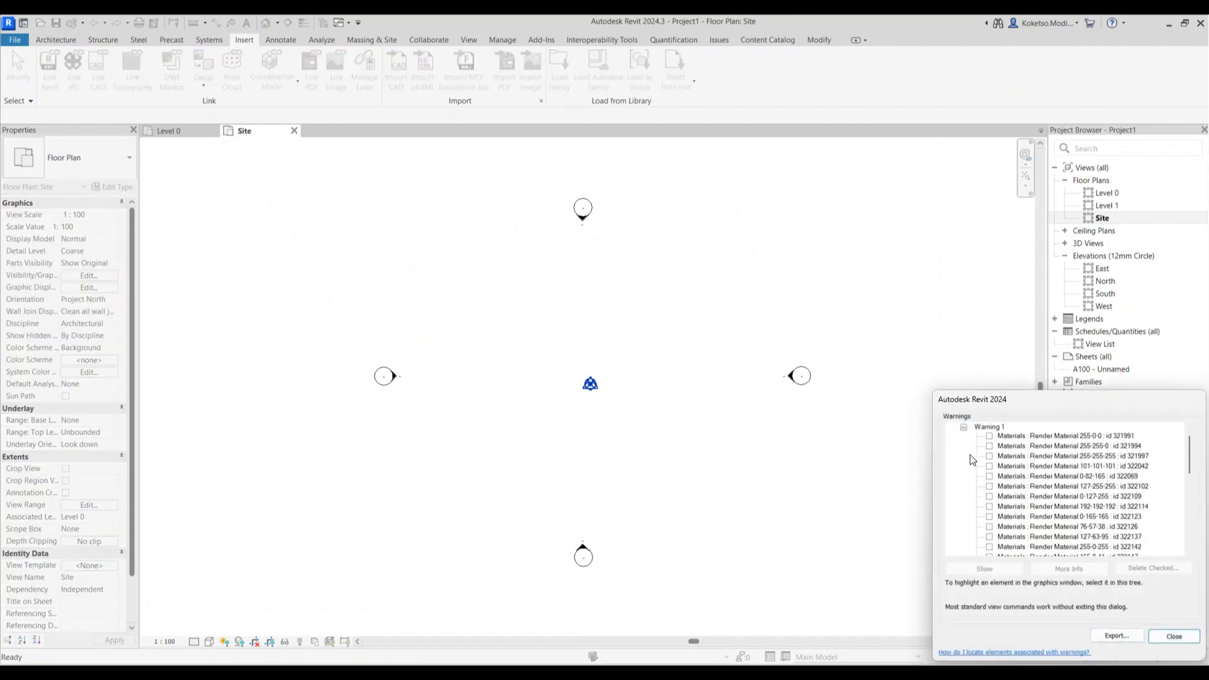
scroll(999, 446, down, 10)
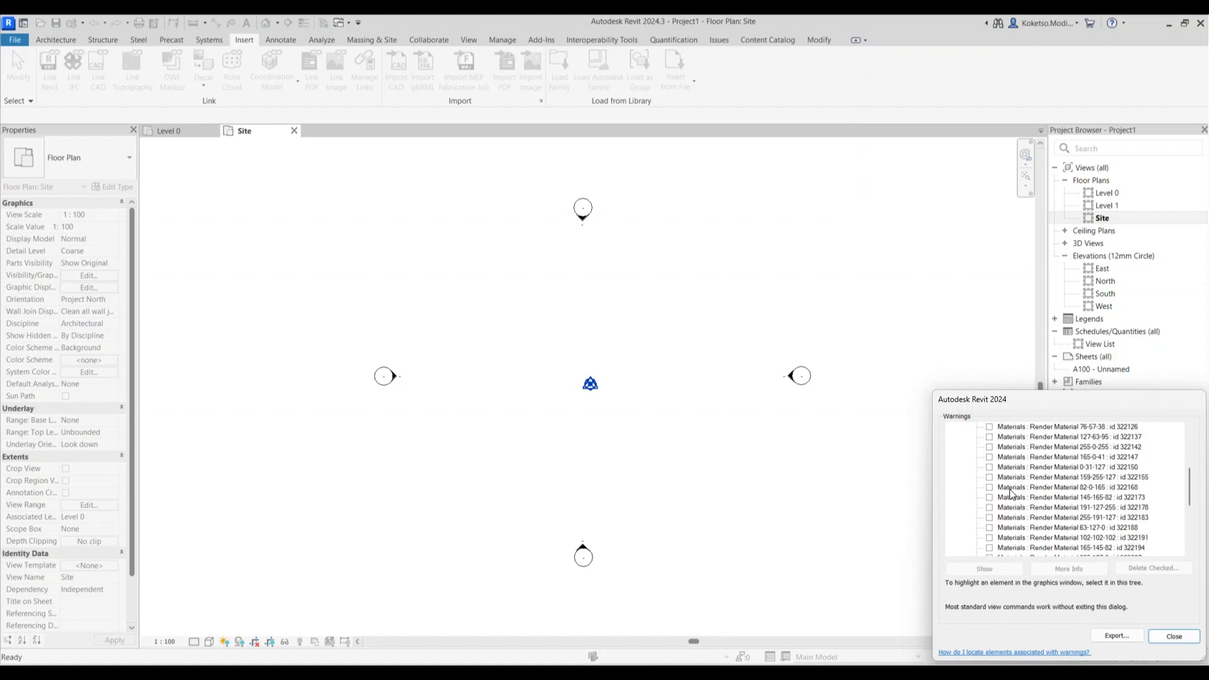
click(989, 547)
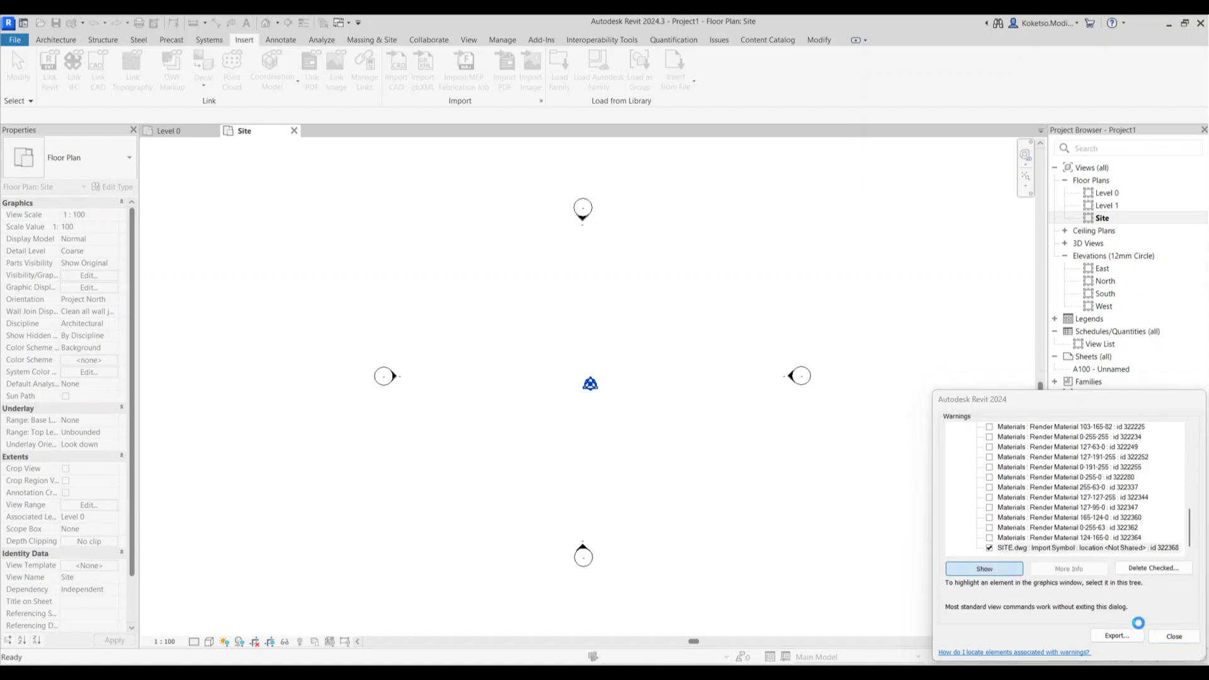
click(985, 569)
click(674, 395)
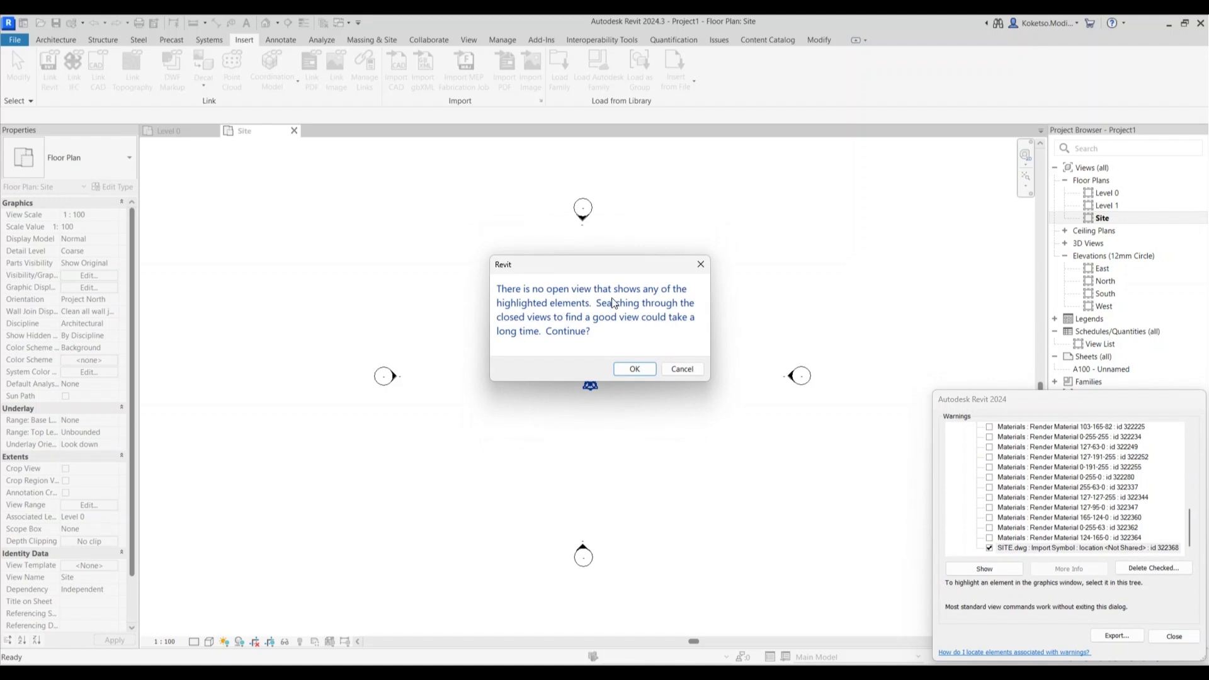
click(635, 369)
click(1175, 637)
Step: Open the default 3D view, filter the selection to SITE.dwg only and locate the linked contours
click(270, 24)
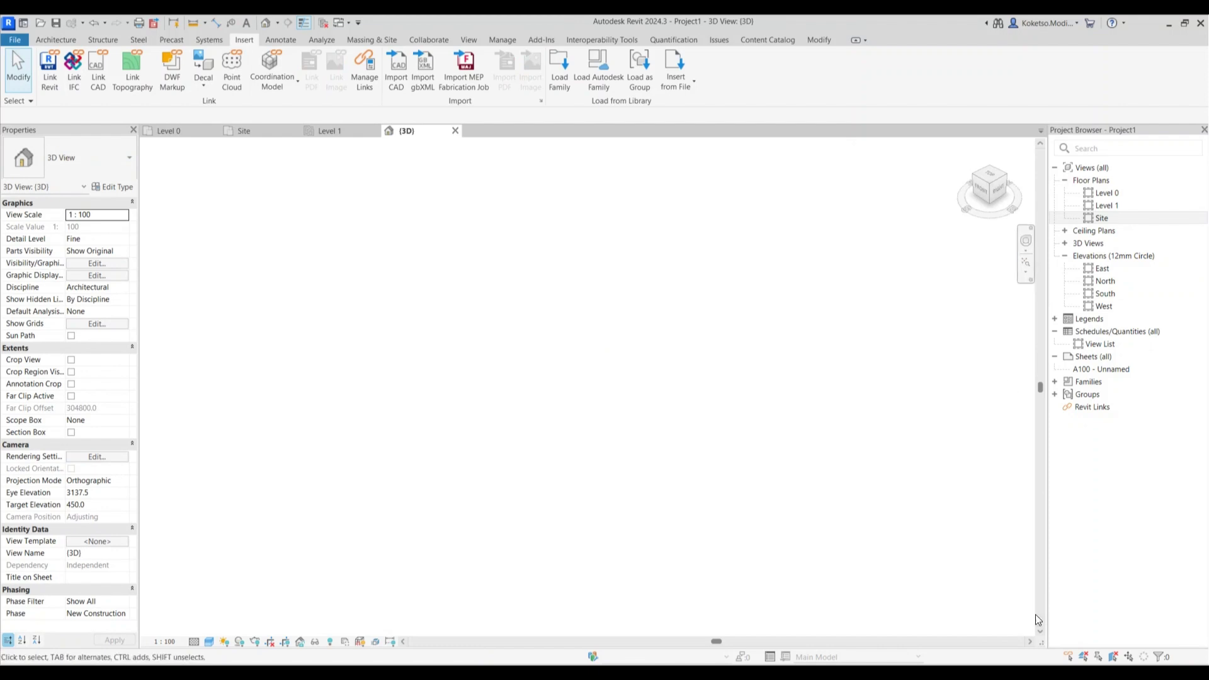
drag(879, 480, 140, 124)
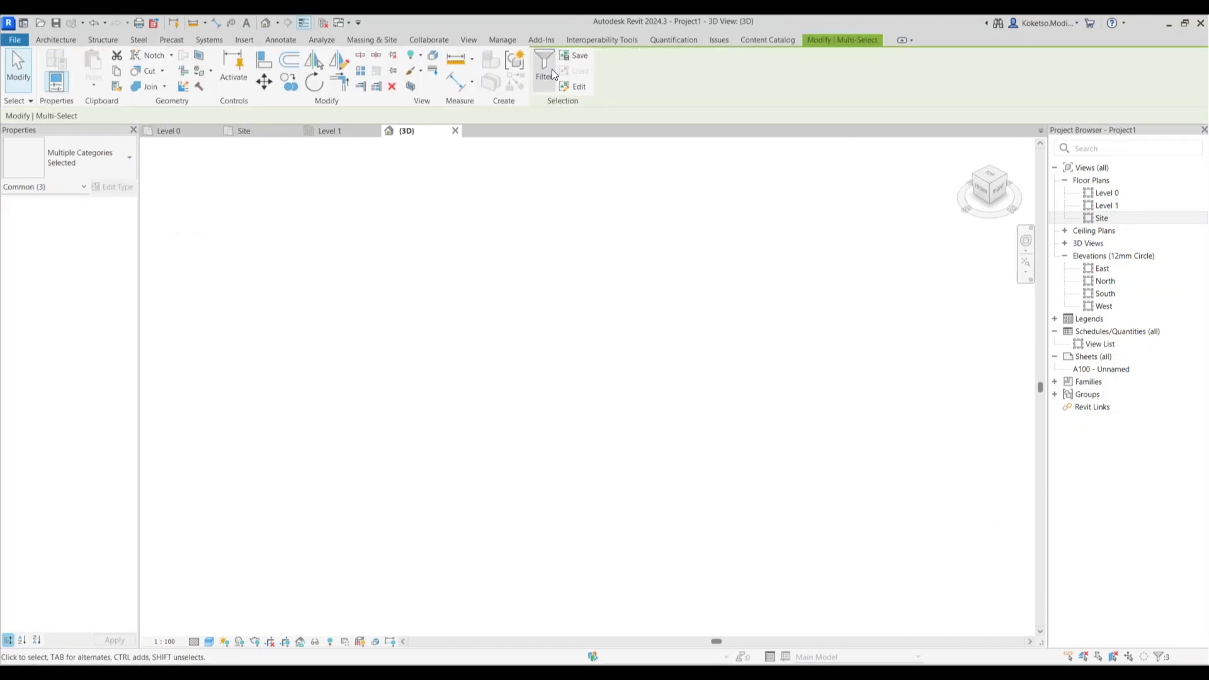
click(340, 398)
click(158, 389)
click(233, 549)
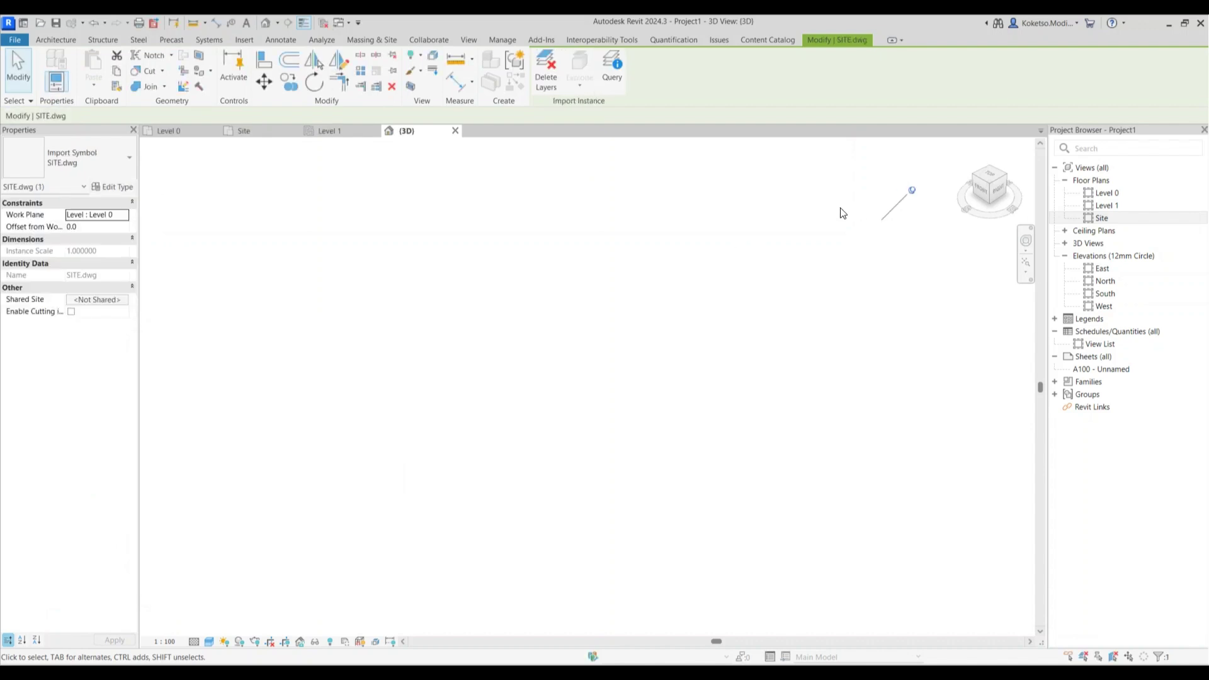
scroll(818, 245, up, 15)
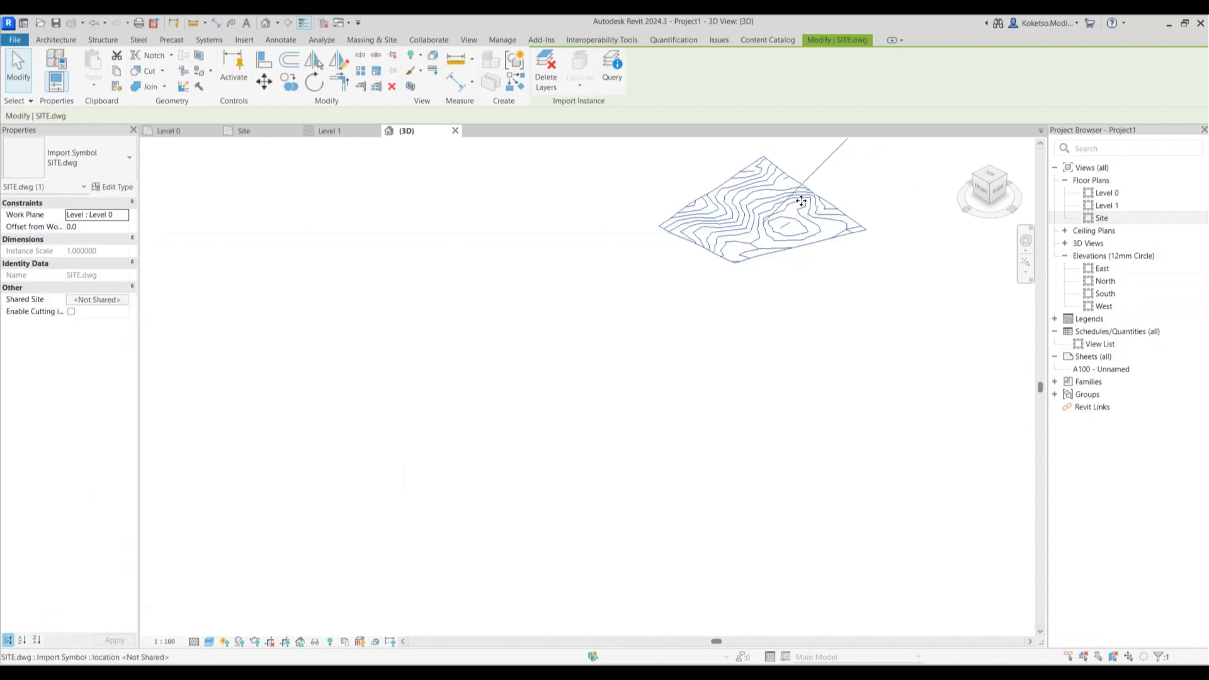
scroll(764, 285, down, 5)
mouse_move(683, 350)
shift+middle_down()
mouse_move(725, 361)
mouse_move(705, 356)
shift+middle_up()
click(630, 345)
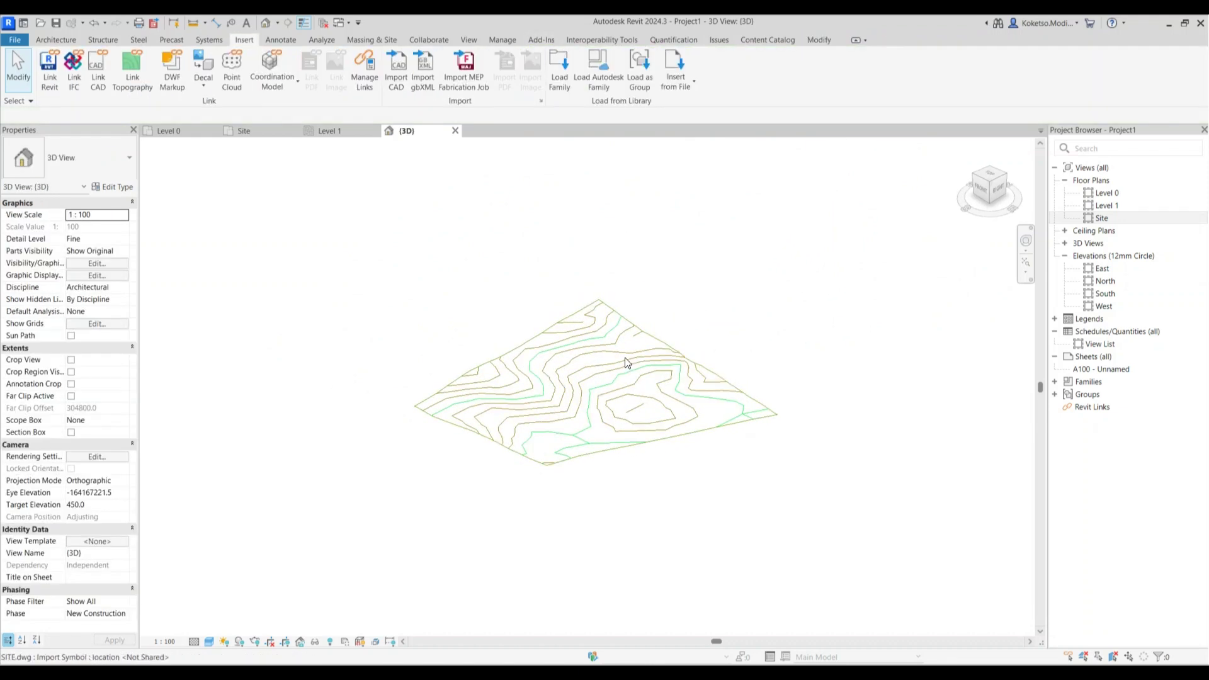
Step: Acquire the project's shared coordinates from the linked SITE.dwg contours
click(501, 39)
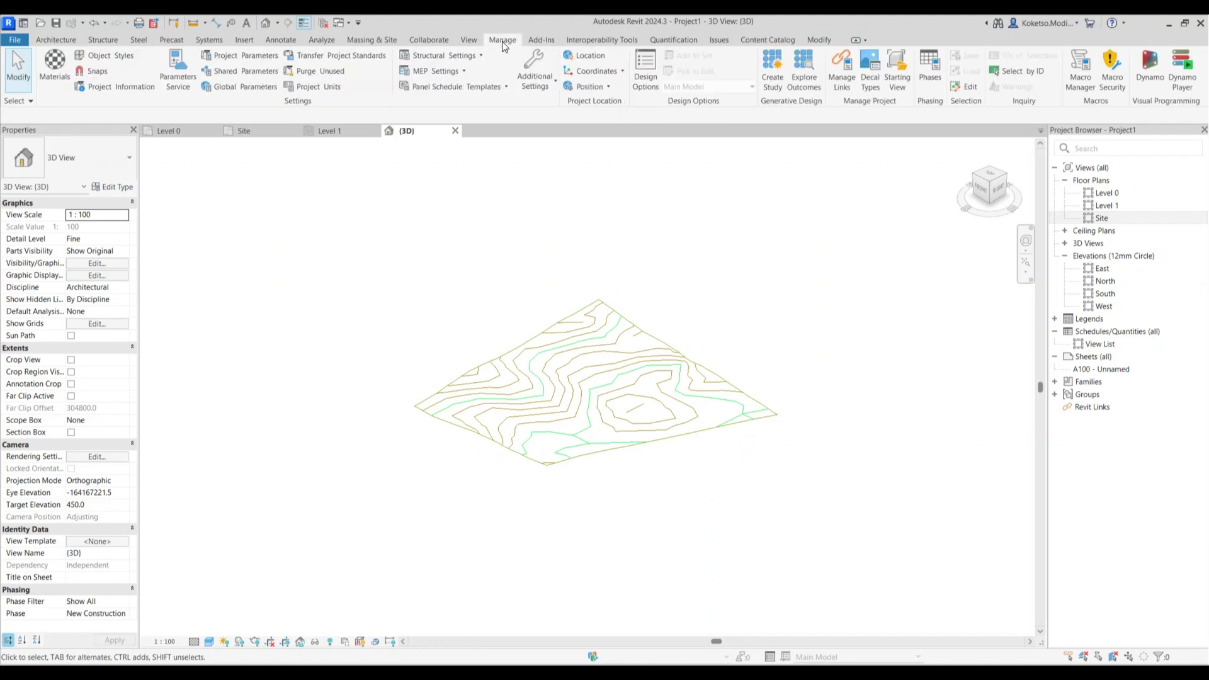
click(615, 71)
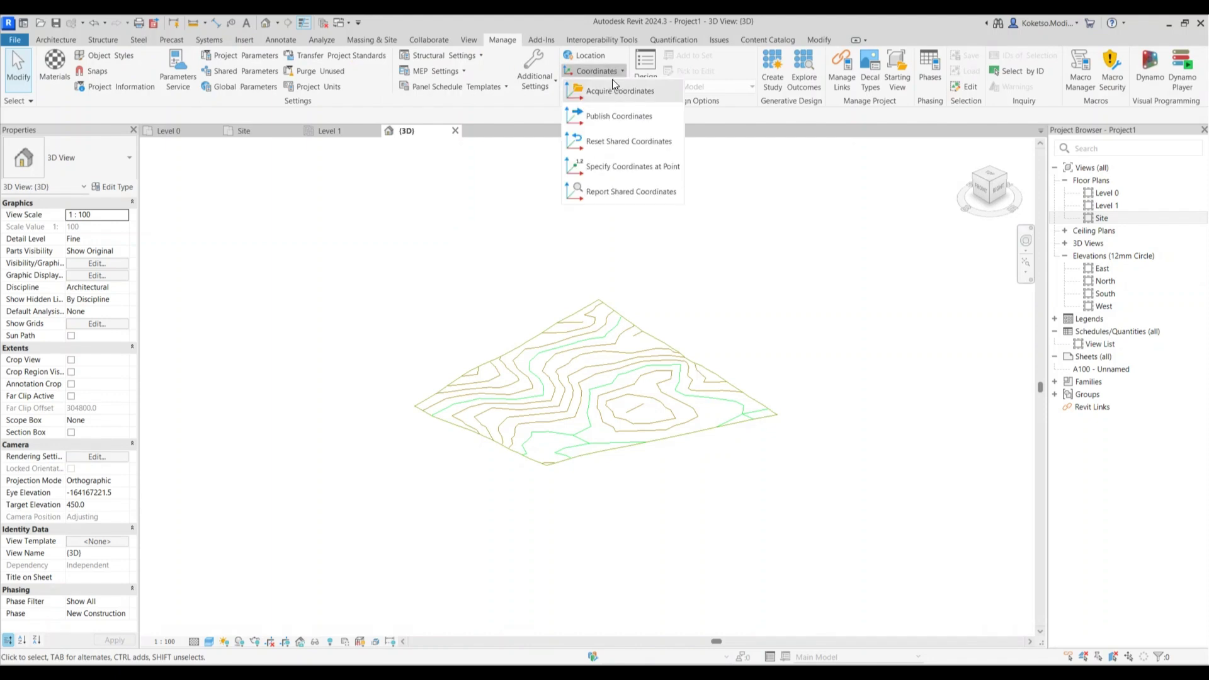
click(601, 94)
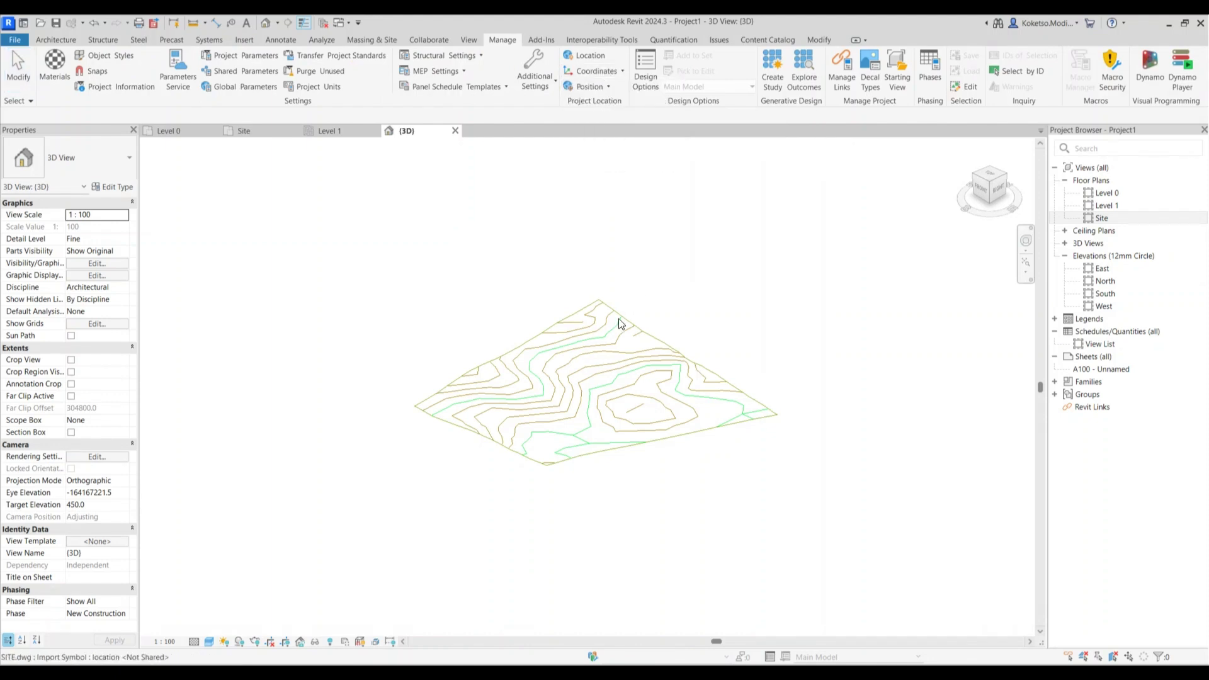
click(600, 341)
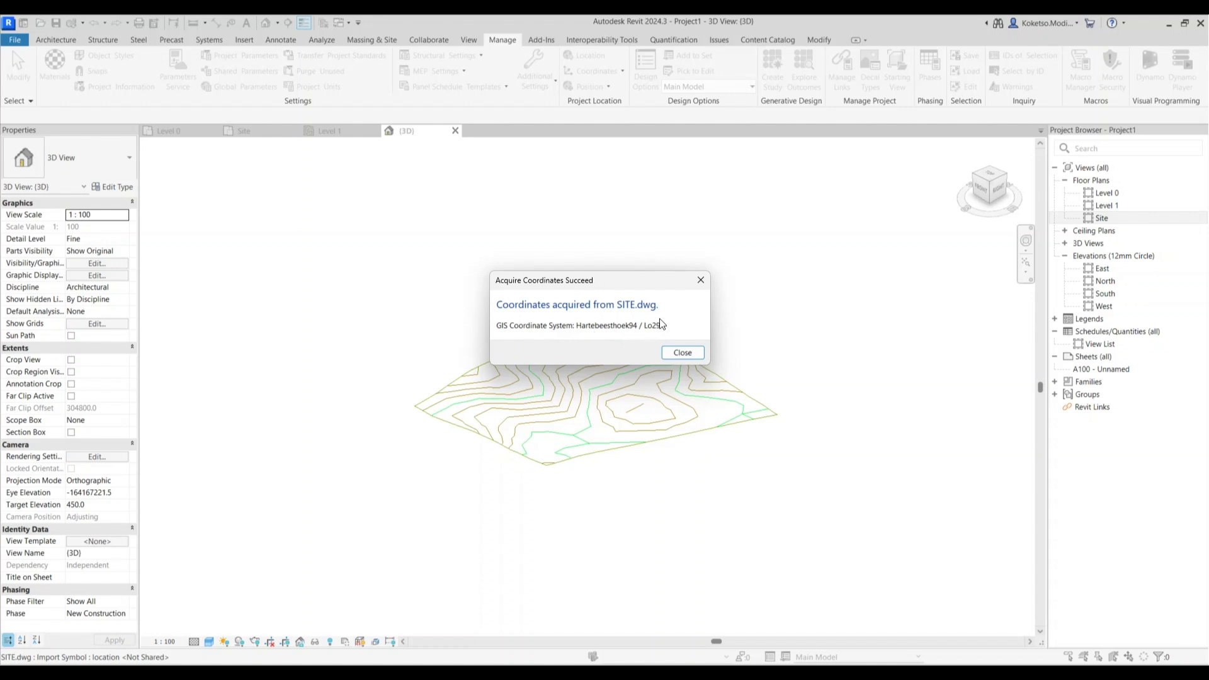
click(678, 354)
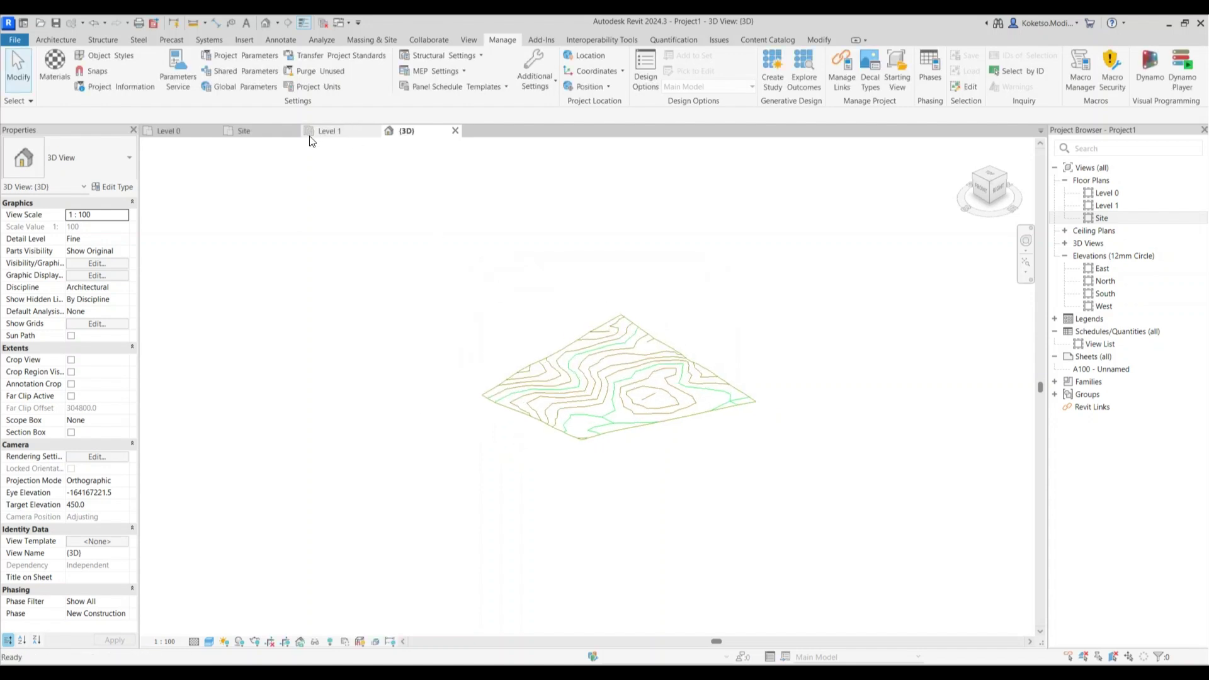
Step: Return to the Site floor plan and adjust the level limits of its view range to take in the linked drawing
click(270, 130)
click(1025, 179)
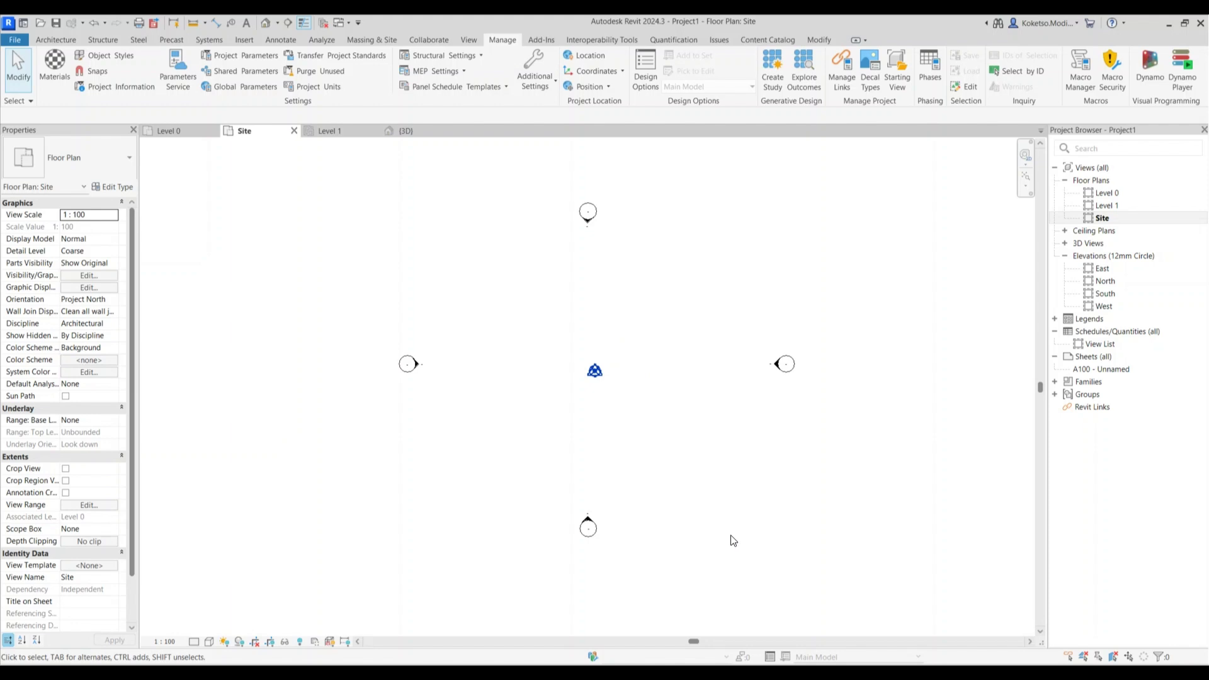
key(v)
key(r)
click(500, 248)
click(503, 274)
click(500, 287)
click(493, 314)
click(502, 325)
click(510, 352)
click(606, 371)
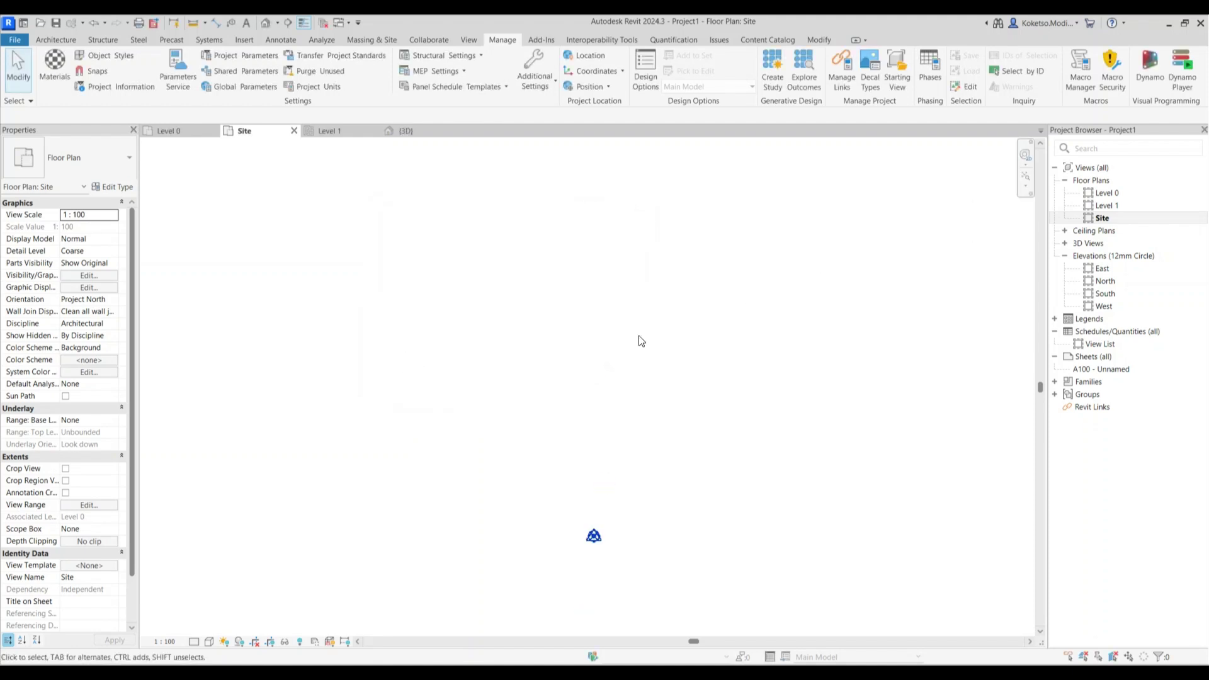
Step: Filter the Site plan selection to SITE.dwg only and examine where the contours lie relative to the project base point
drag(1024, 624, 85, 190)
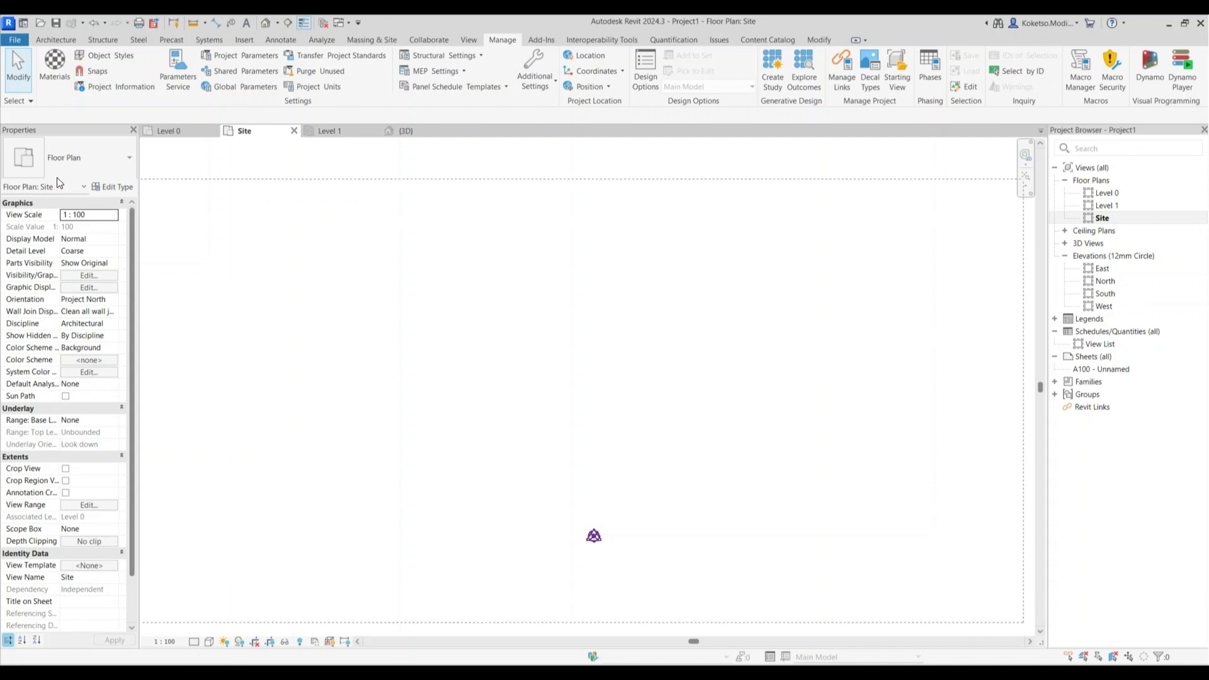
click(544, 66)
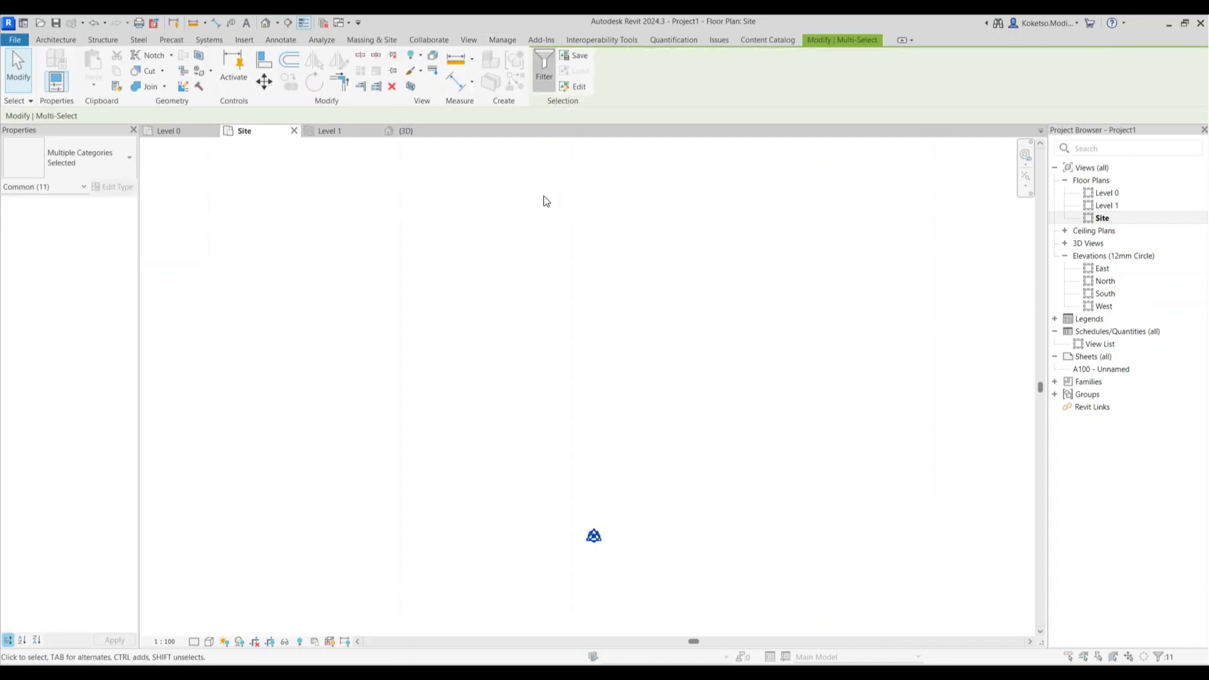
click(329, 398)
click(159, 398)
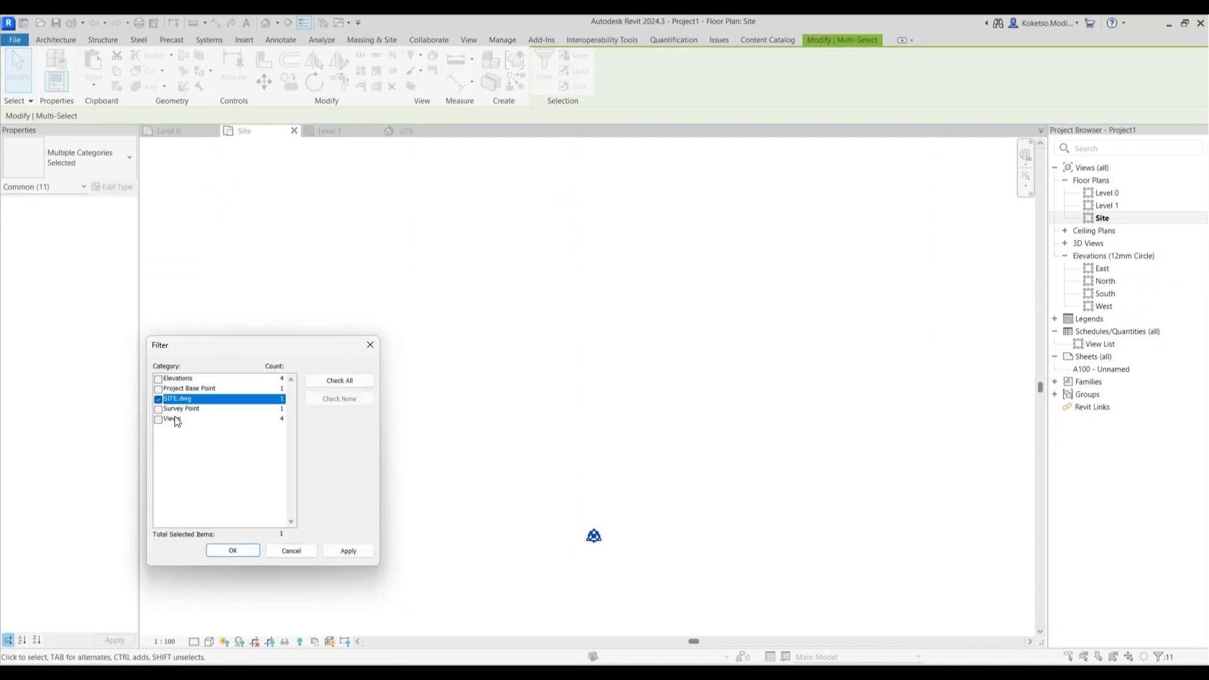
click(247, 550)
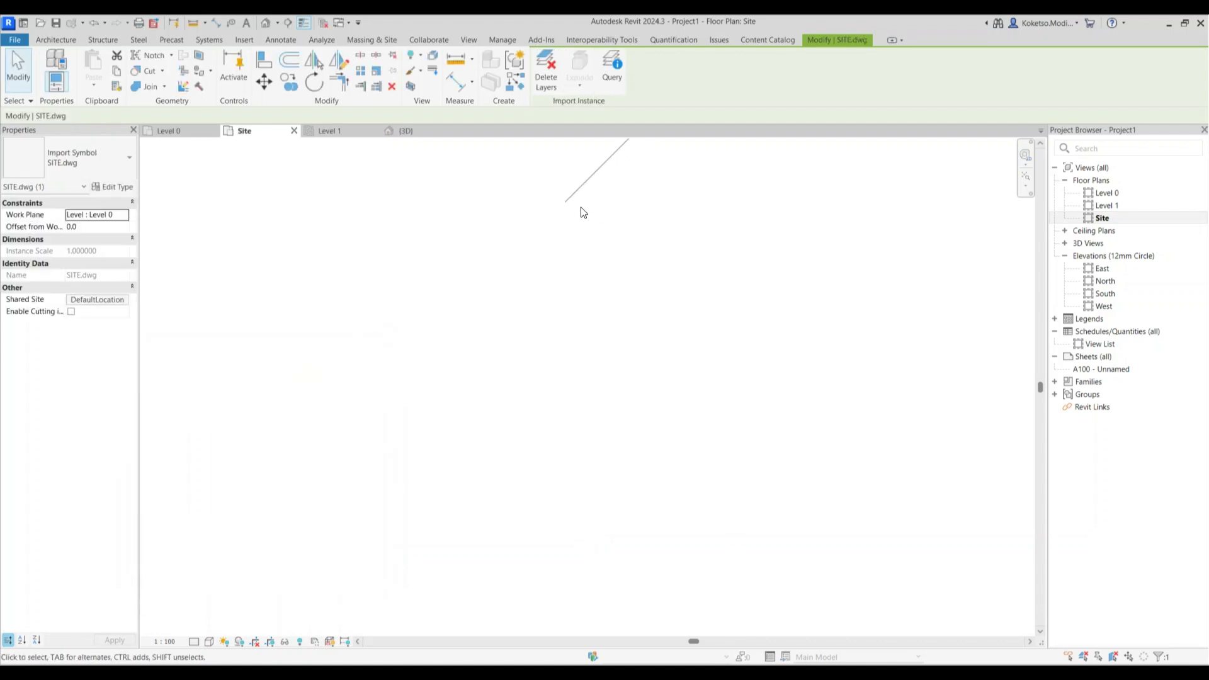
scroll(548, 195, up, 5)
key(Escape)
middle_drag(574, 217, 593, 353)
scroll(592, 353, down, 5)
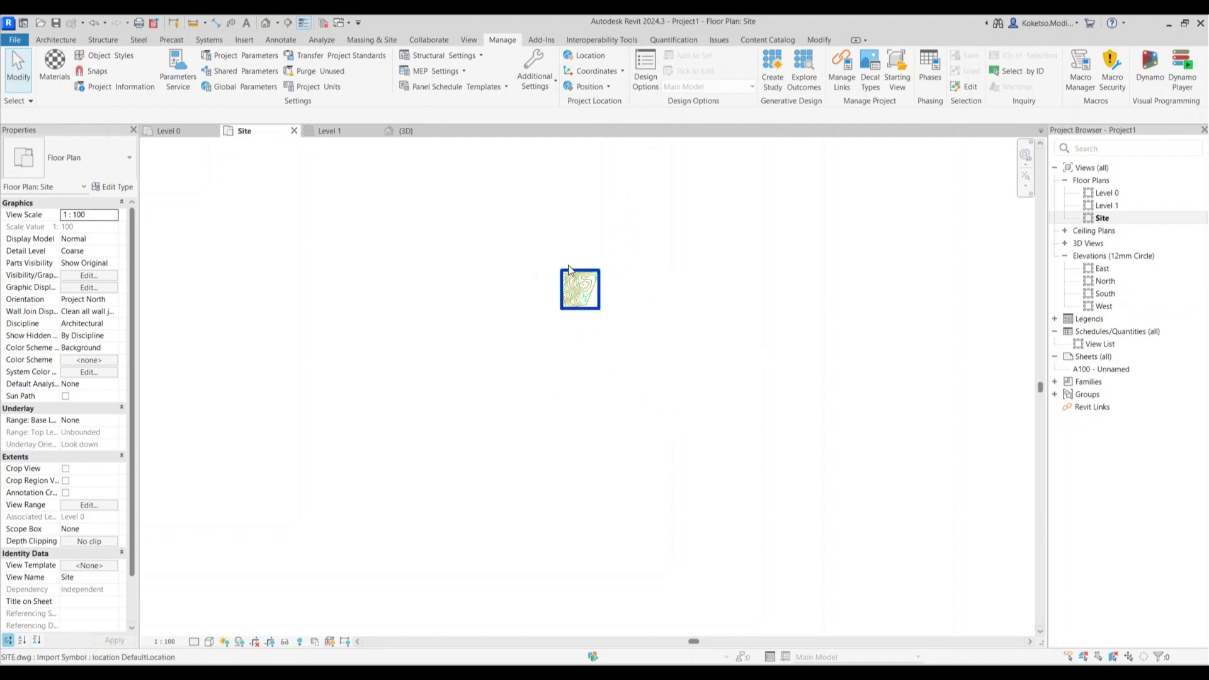
scroll(570, 252, down, 2)
scroll(578, 247, down, 2)
mouse_move(609, 593)
middle_down()
mouse_move(563, 341)
mouse_move(498, 312)
mouse_move(592, 365)
mouse_move(554, 455)
middle_up()
scroll(592, 368, up, 3)
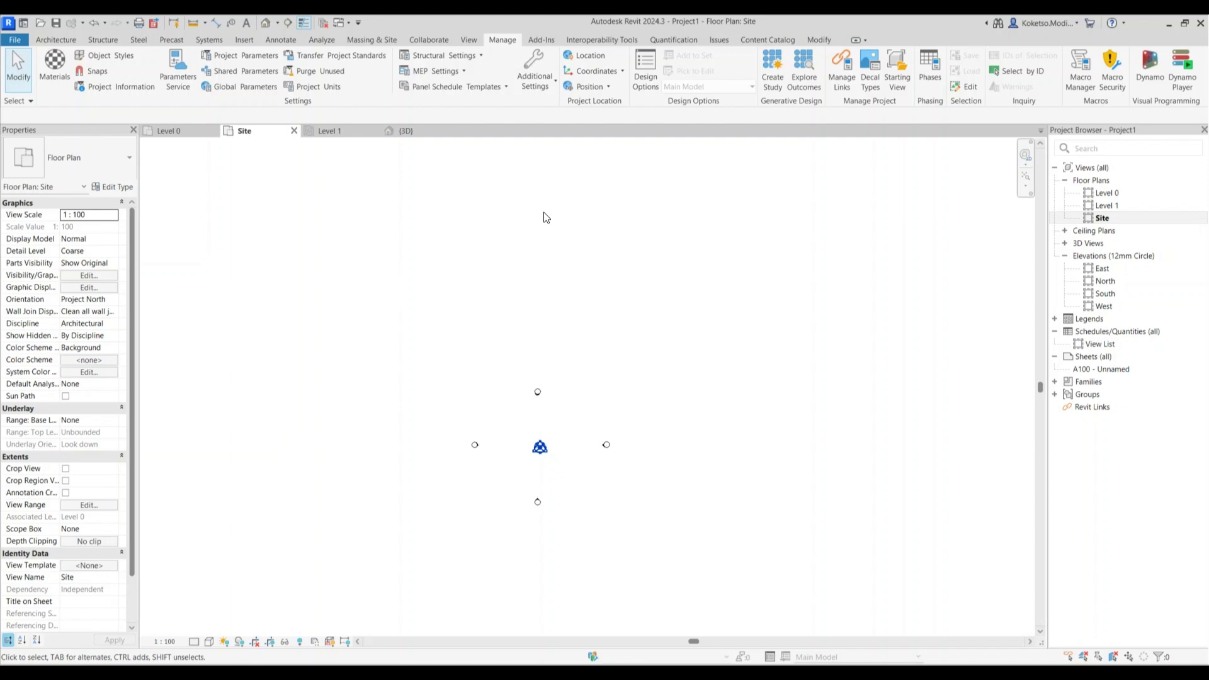
click(535, 40)
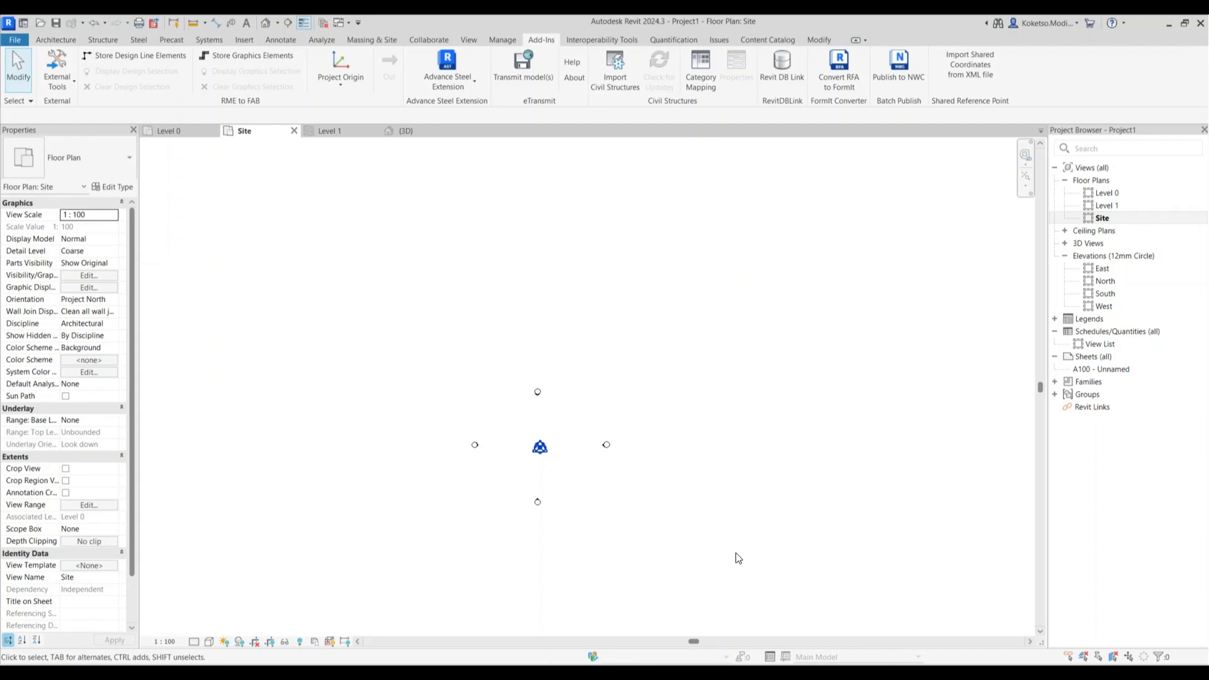
Step: Switch to Civil 3D and delete the AIW_Existing_Ground surface, leaving only the red rectangle
click(590, 617)
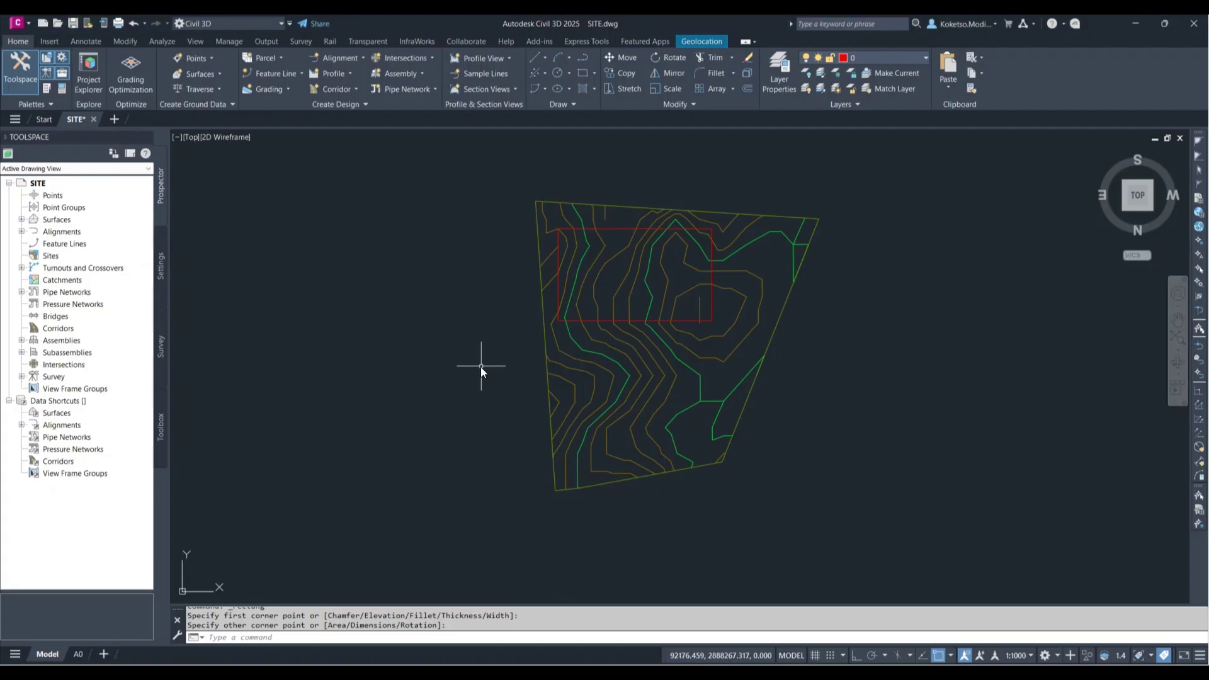
middle_drag(552, 342, 506, 361)
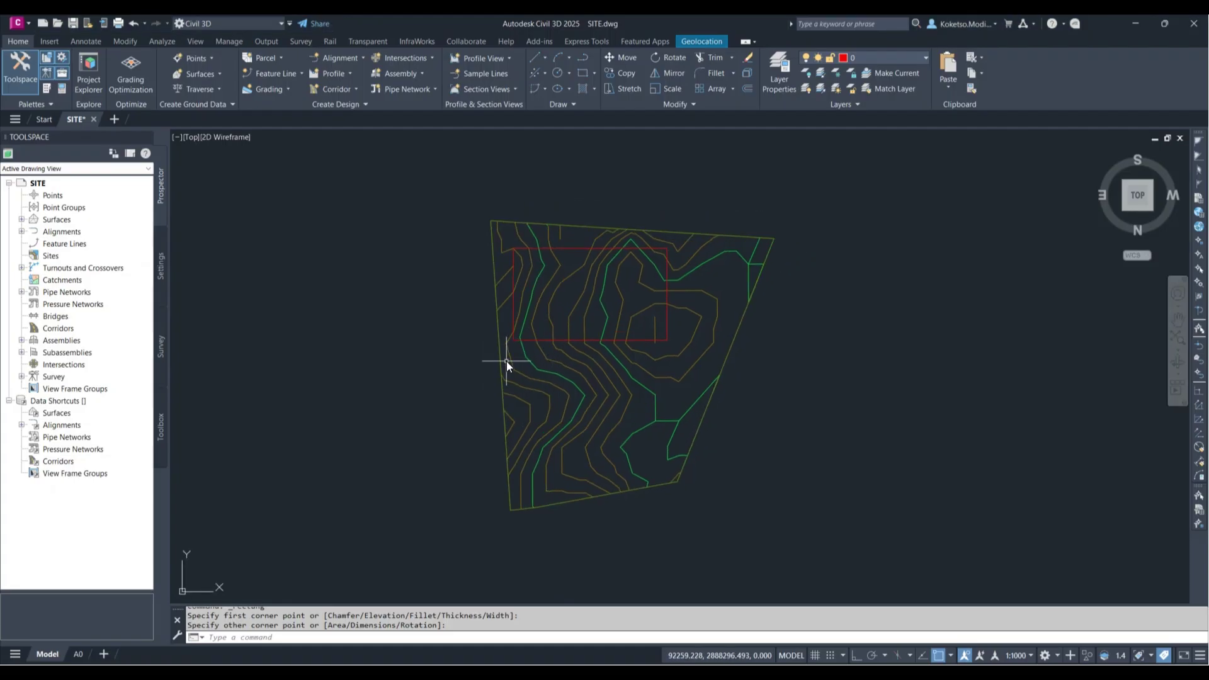
click(497, 330)
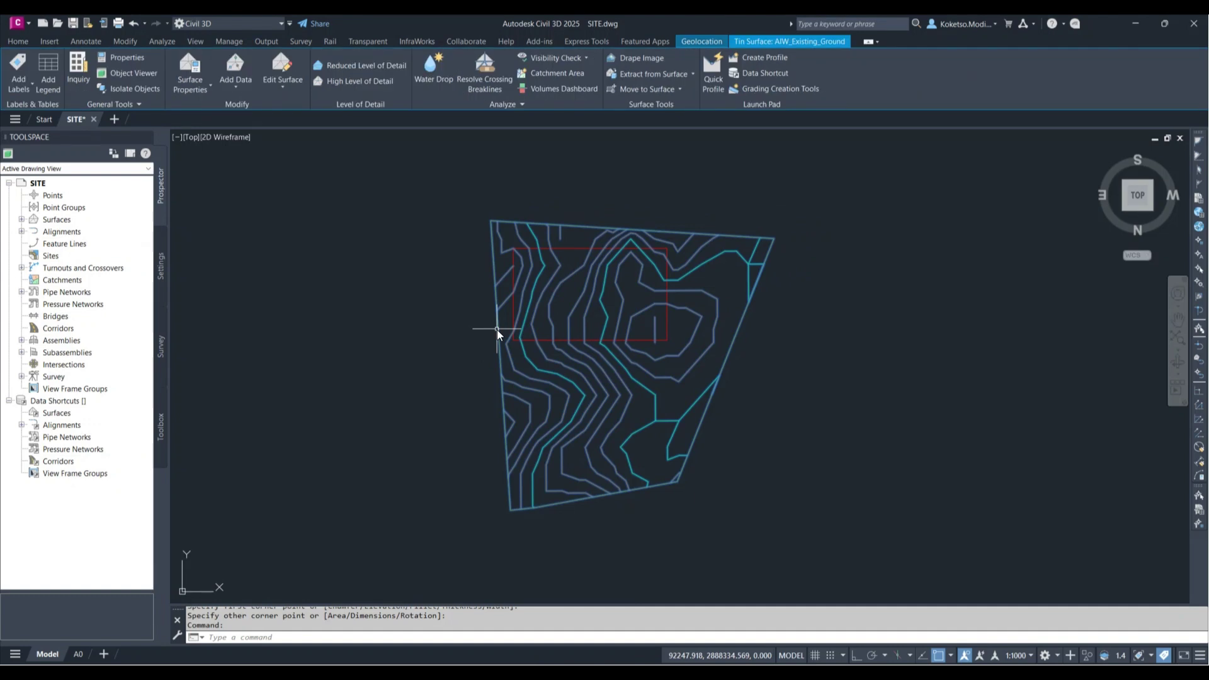
key(Delete)
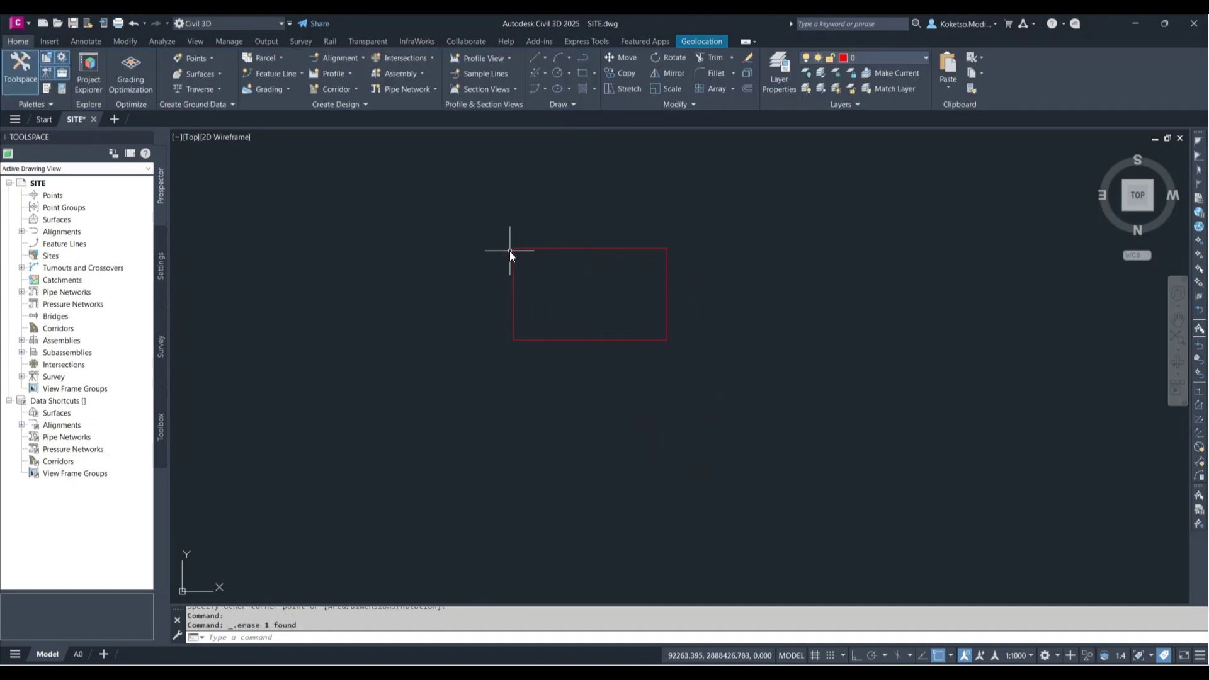
Step: Export a shared reference point for Revit with its origin at the red rectangle's lower-right corner and +Y up its right edge
scroll(650, 293, up, 3)
scroll(655, 268, down, 3)
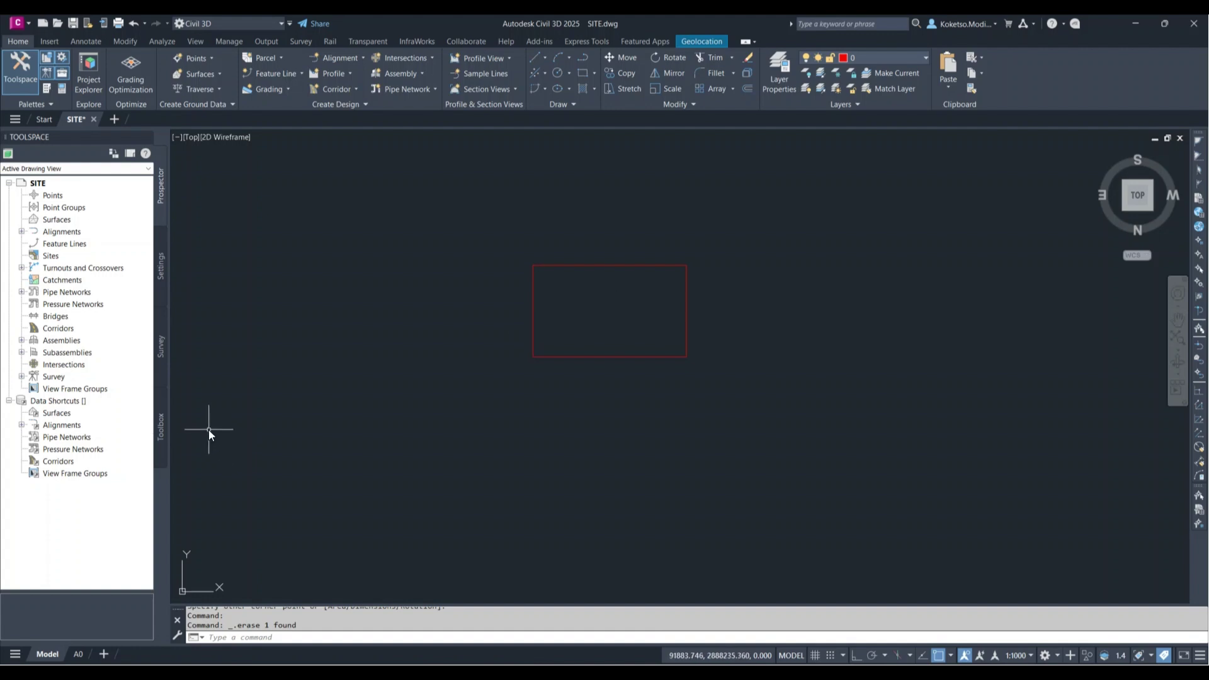
click(162, 423)
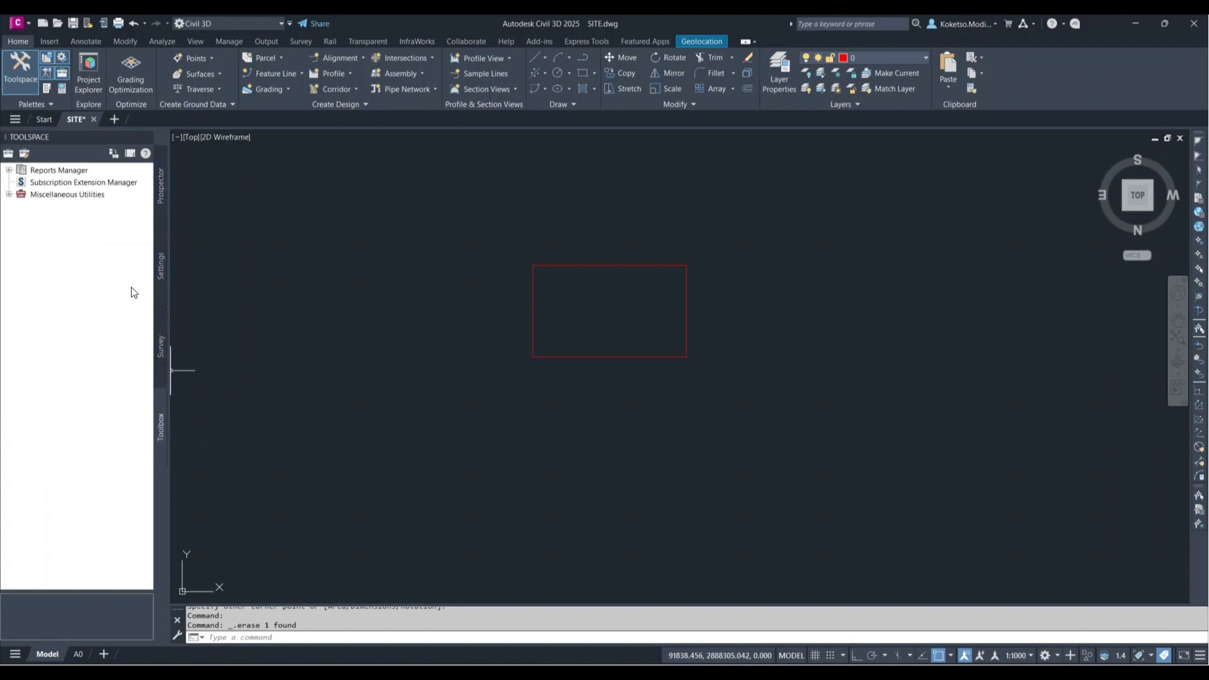
click(9, 195)
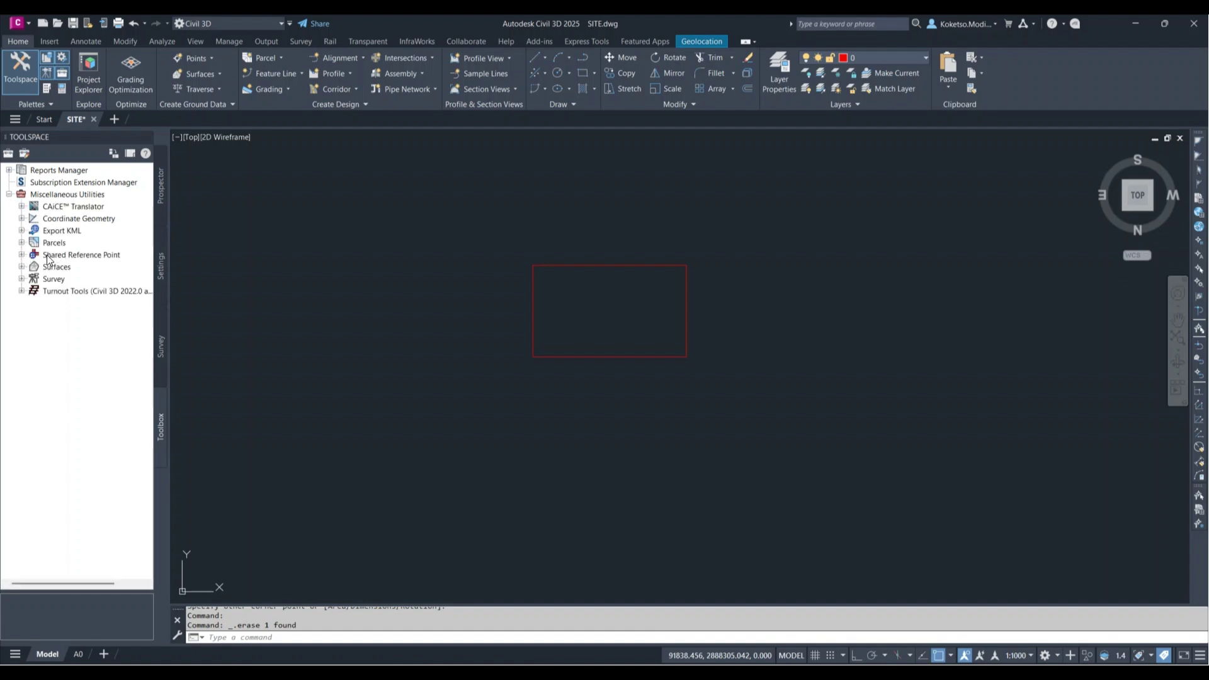
click(22, 255)
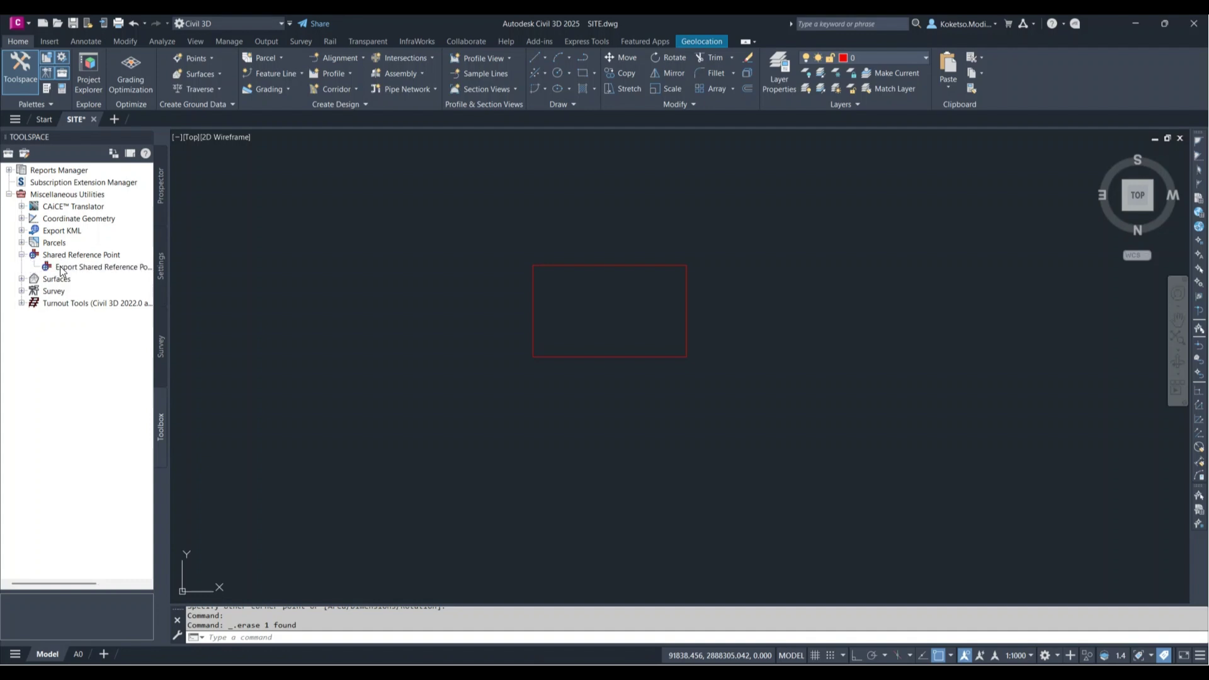
click(79, 271)
right_click(77, 266)
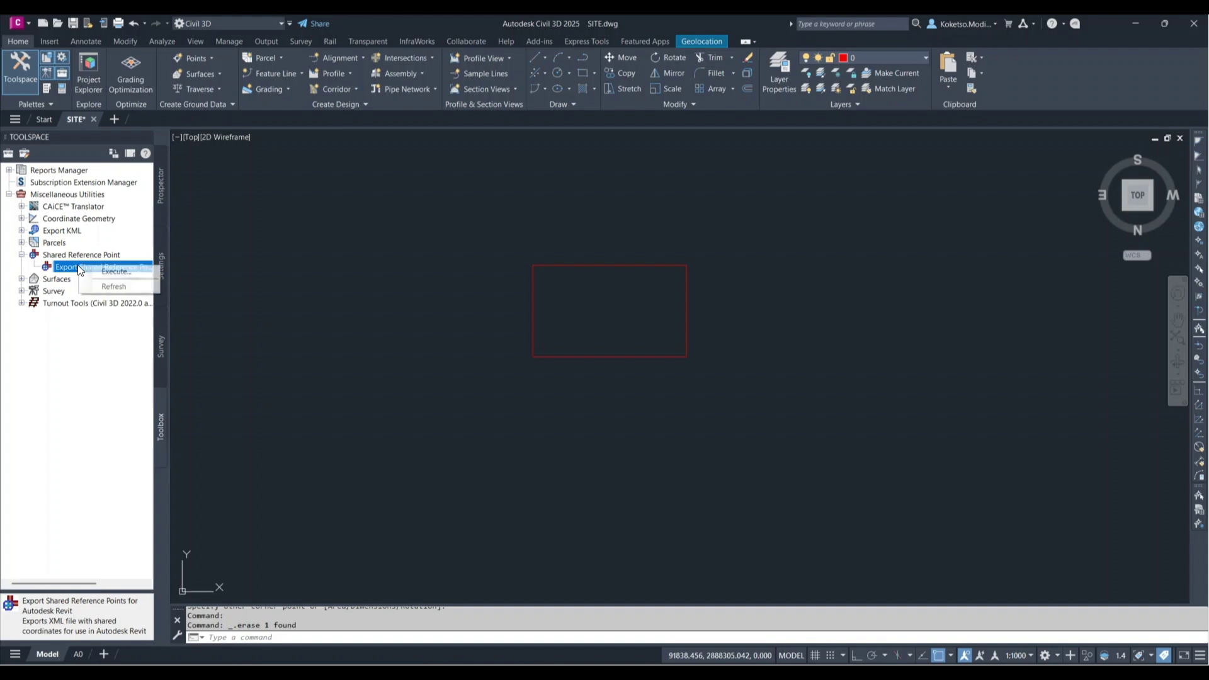
click(105, 272)
scroll(731, 371, up, 3)
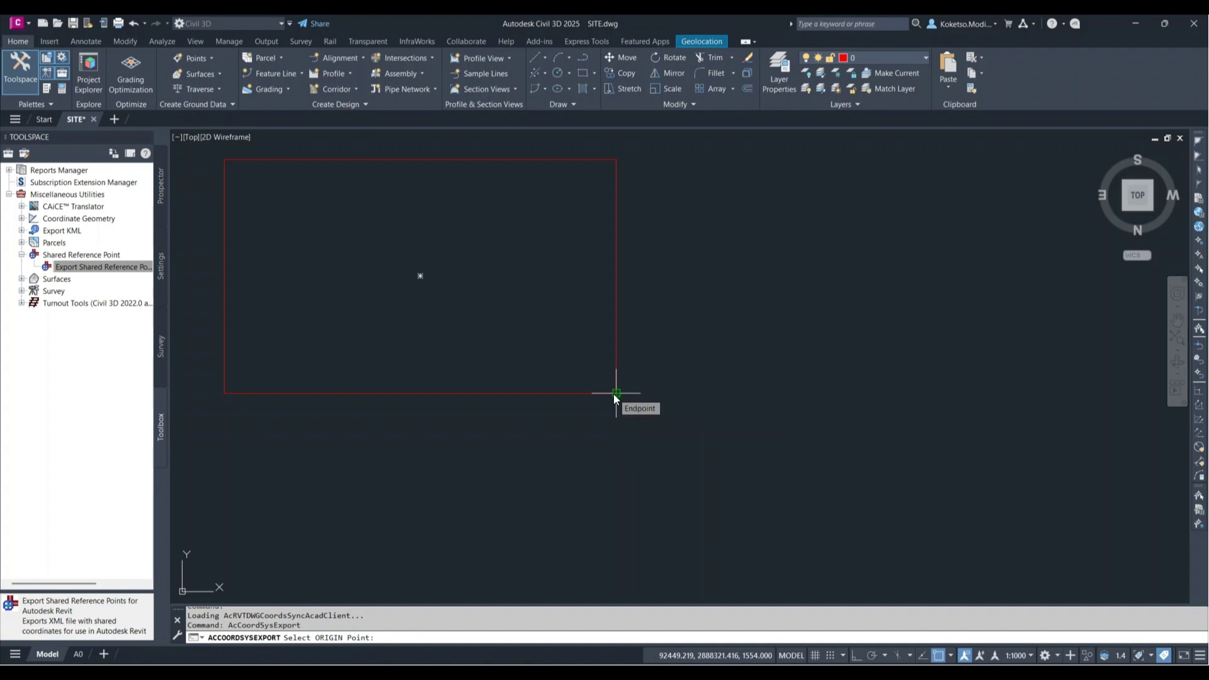
click(615, 393)
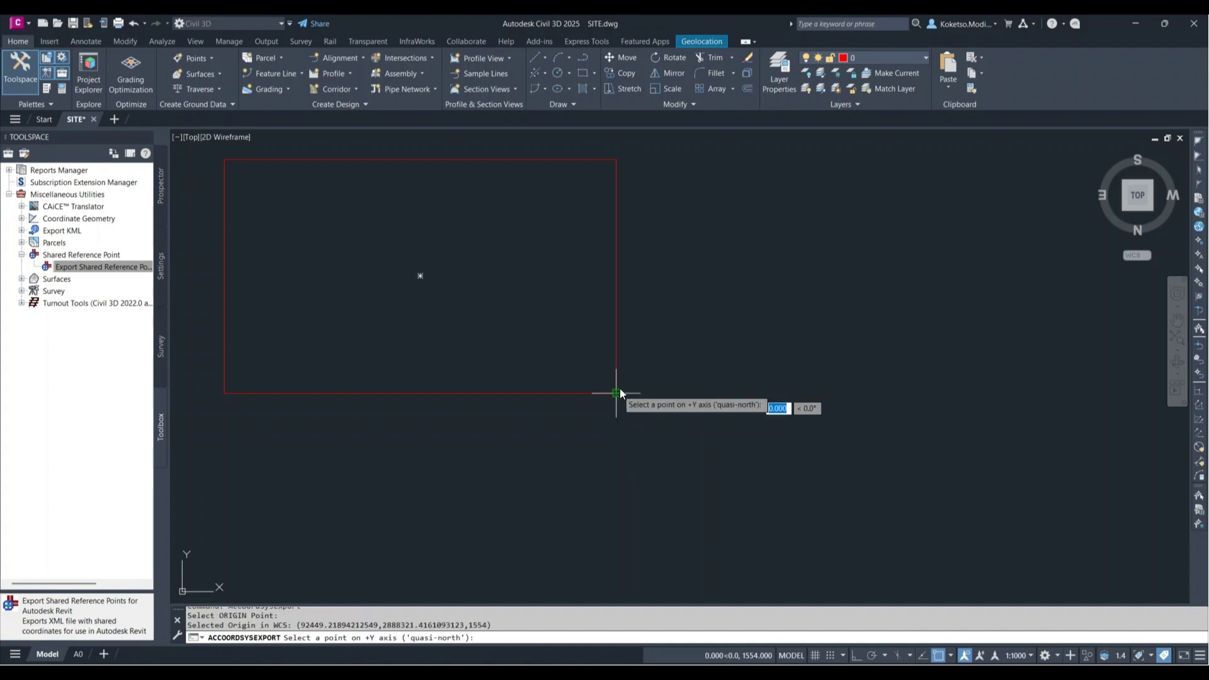
click(616, 184)
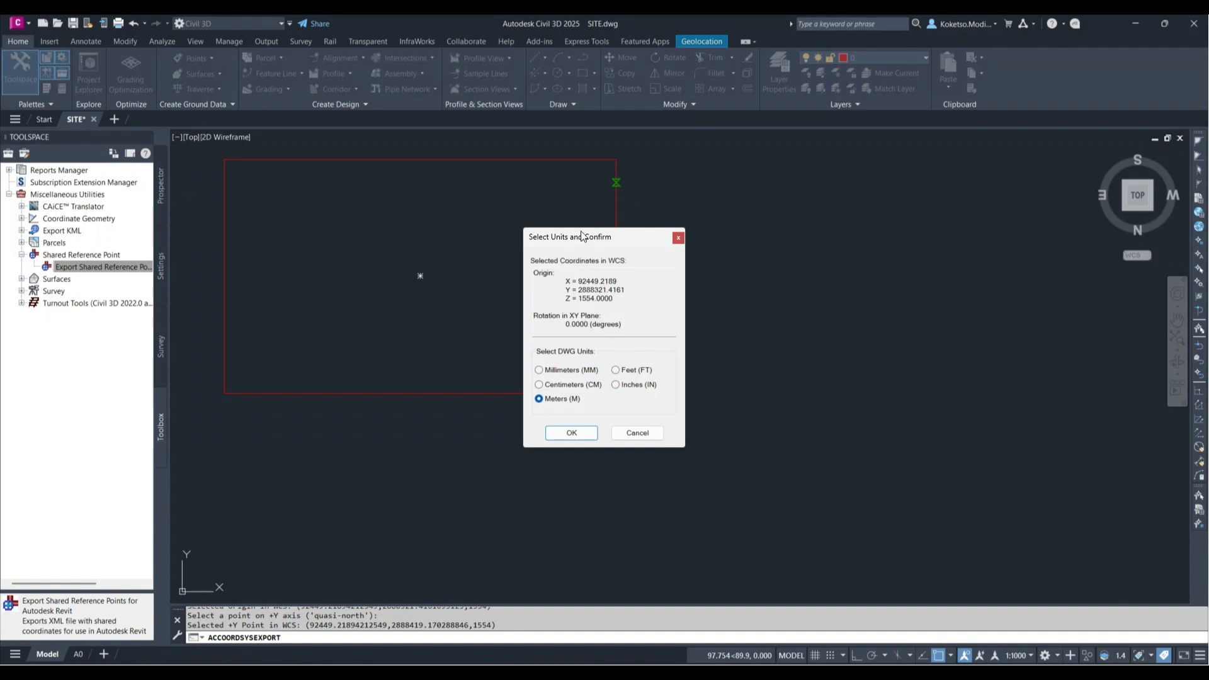
Step: Confirm meters as the DWG units and save the reference point as MySharedRefPnt.xml in the Documents folder THE VDC SPACE
drag(583, 238, 464, 230)
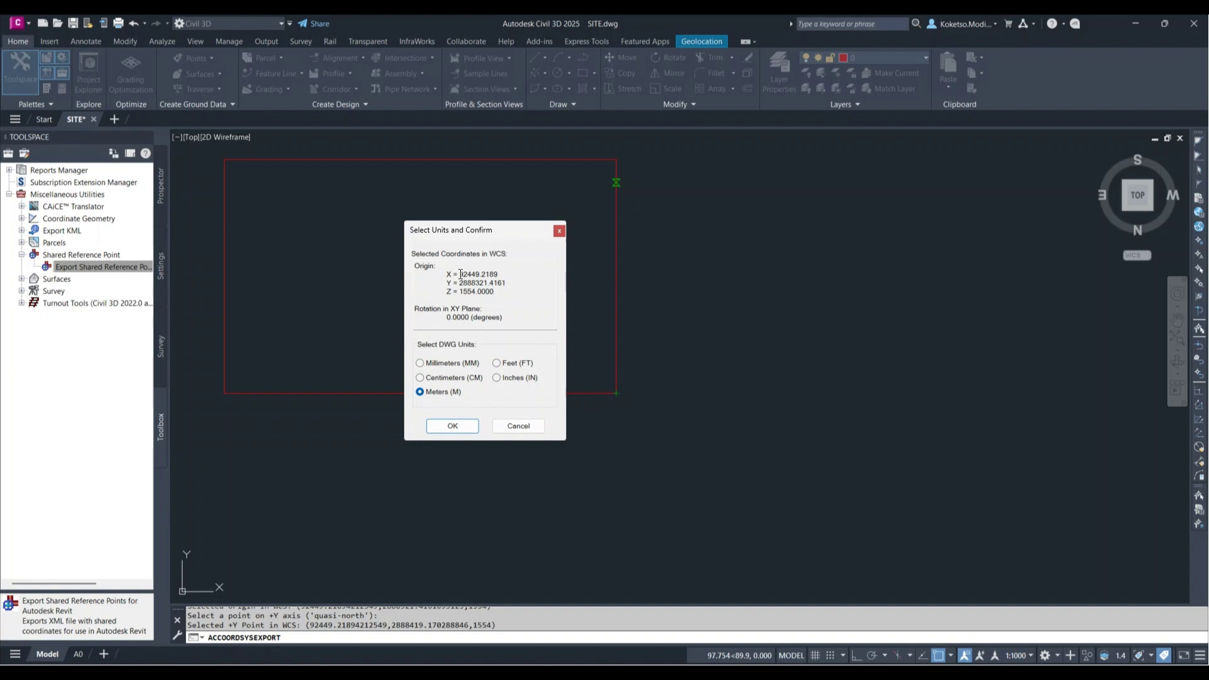
click(452, 425)
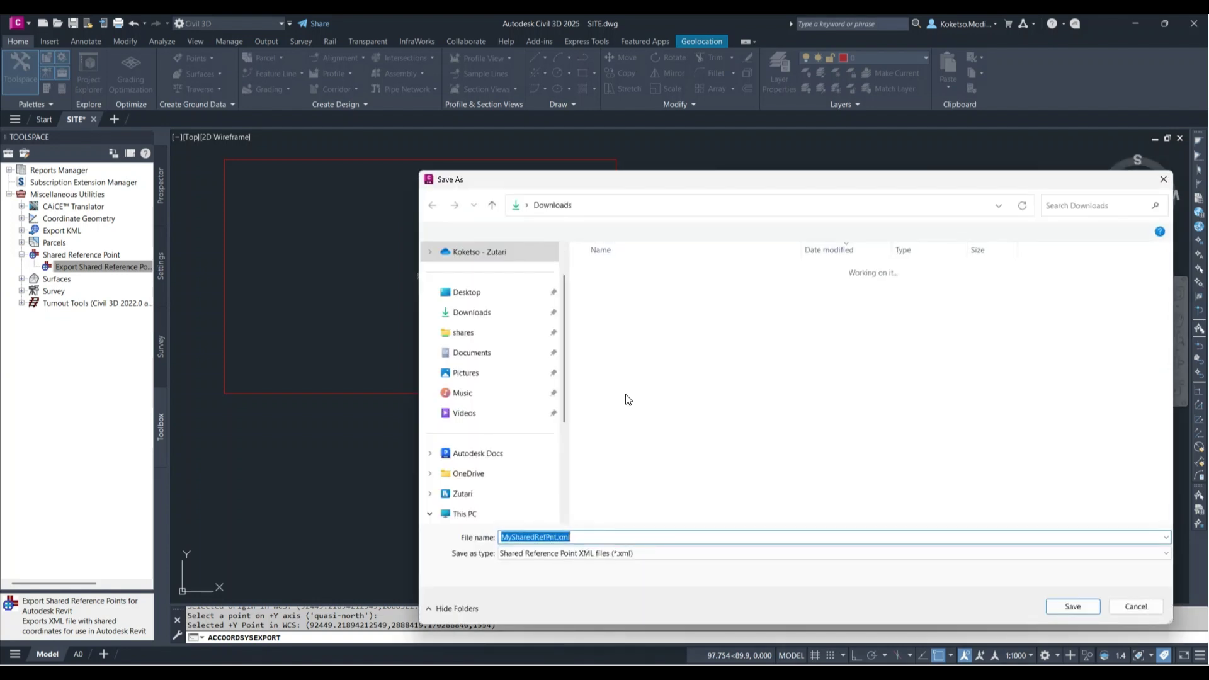
drag(587, 180, 480, 145)
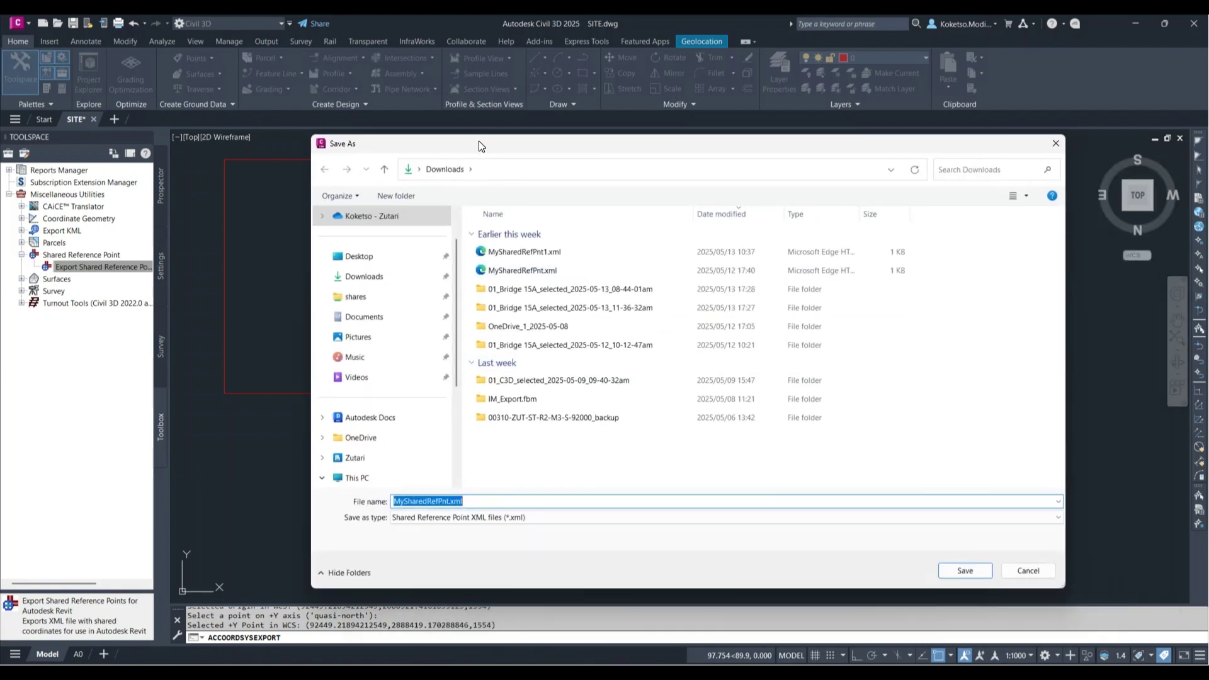
click(379, 318)
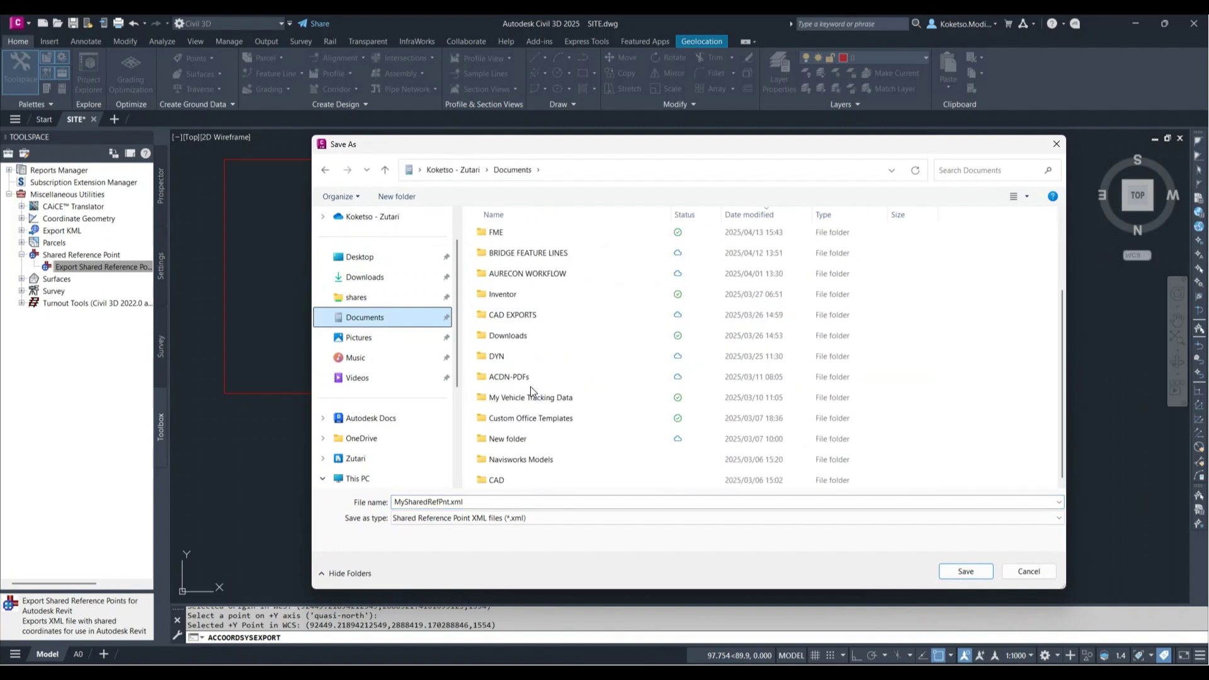
double_click(510, 272)
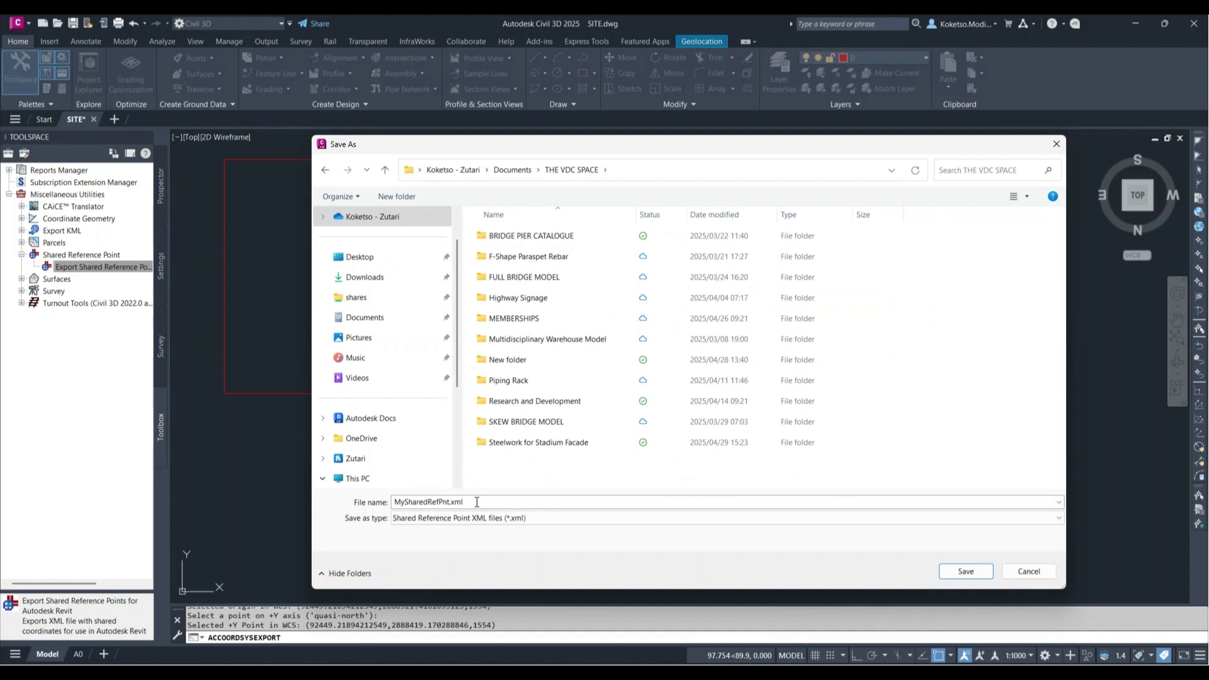
click(965, 572)
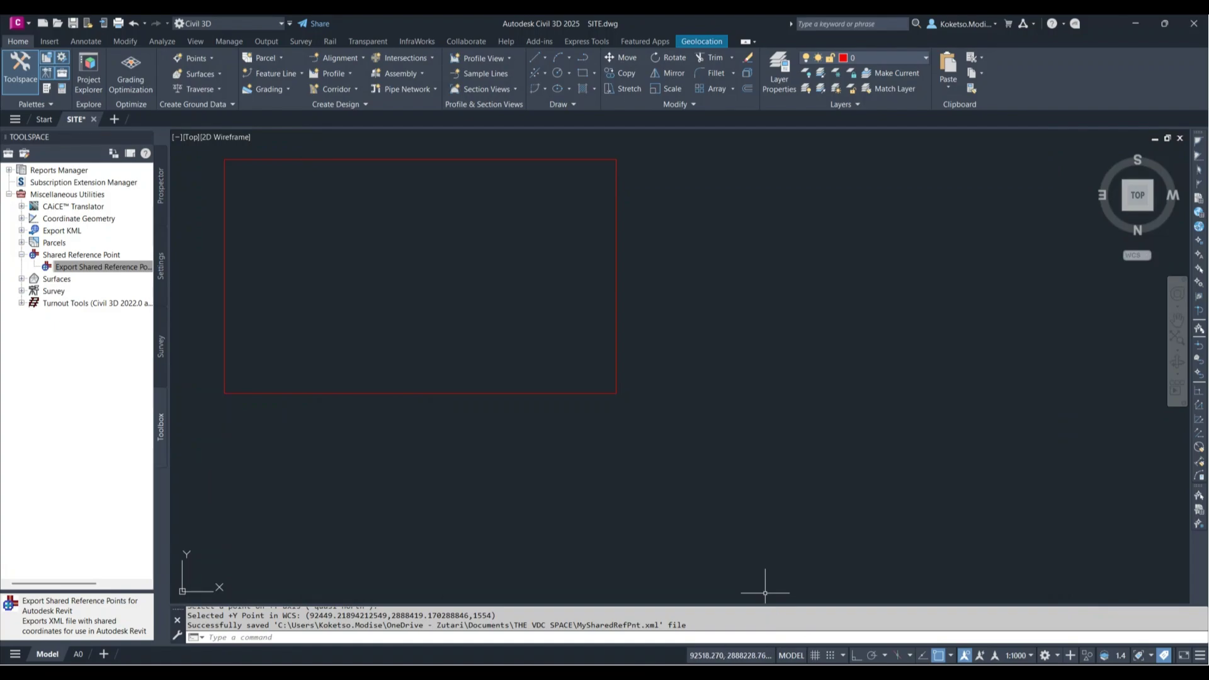
Step: Switch to Revit and import the shared coordinates from MySharedRefPnt.xml, creating them as new shared coordinates
key(alt+Tab)
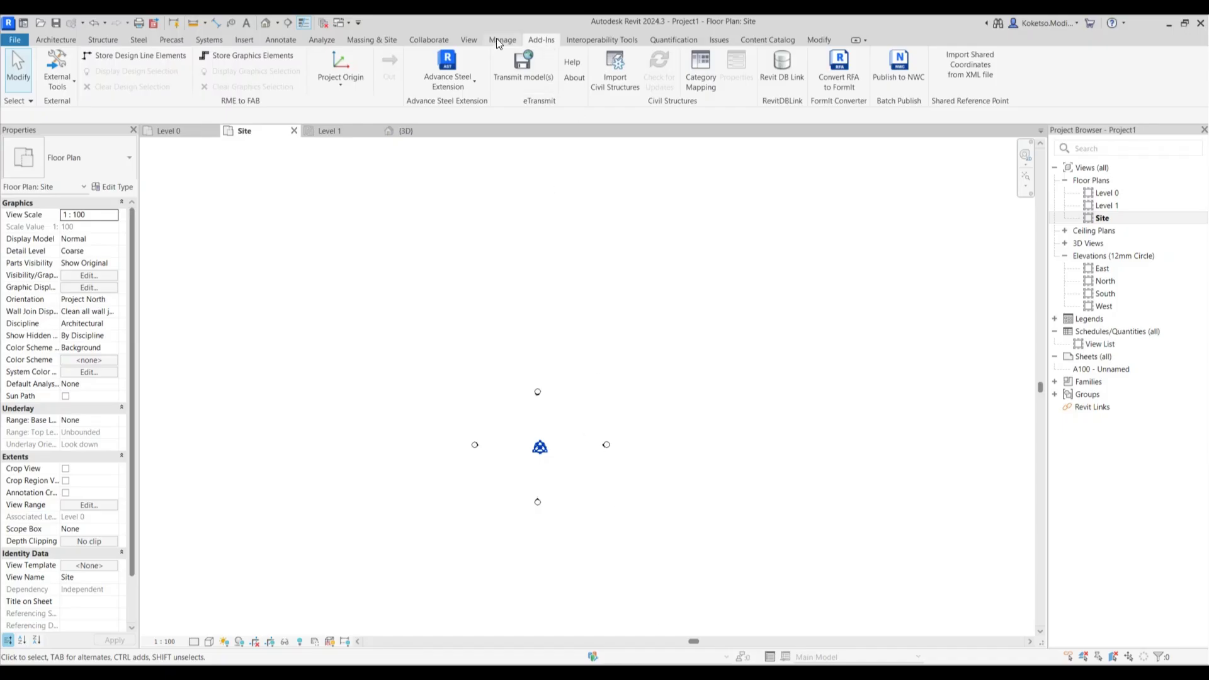
click(969, 71)
click(539, 447)
click(545, 310)
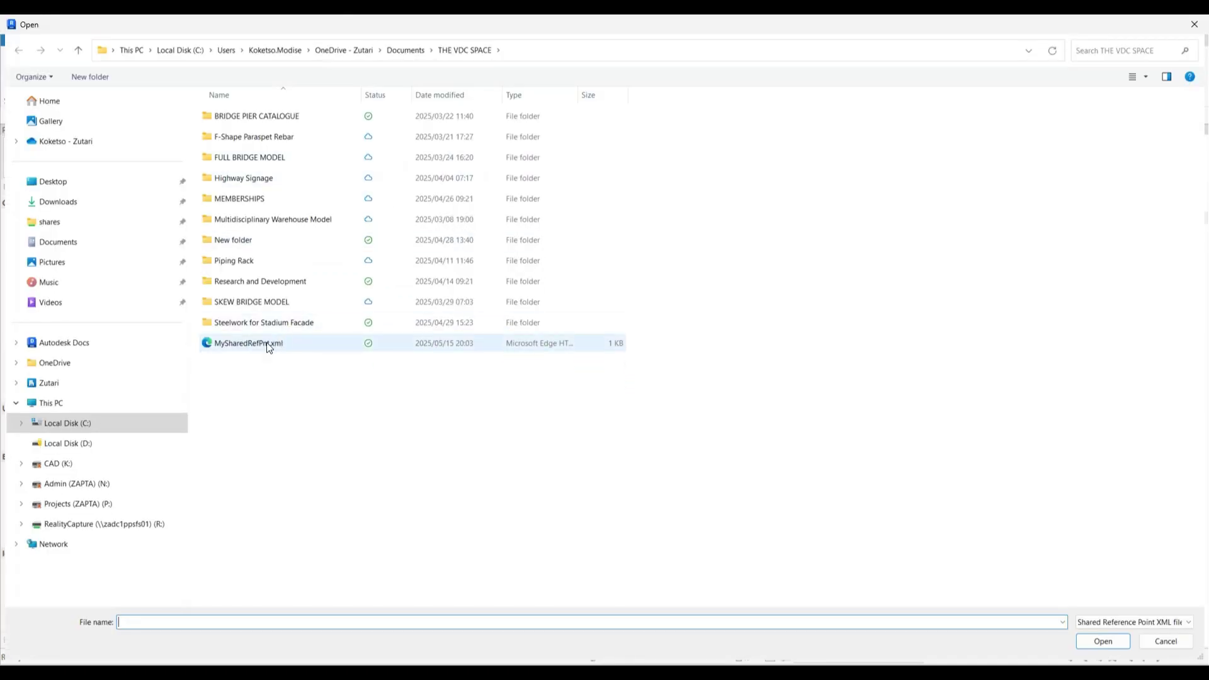
click(276, 344)
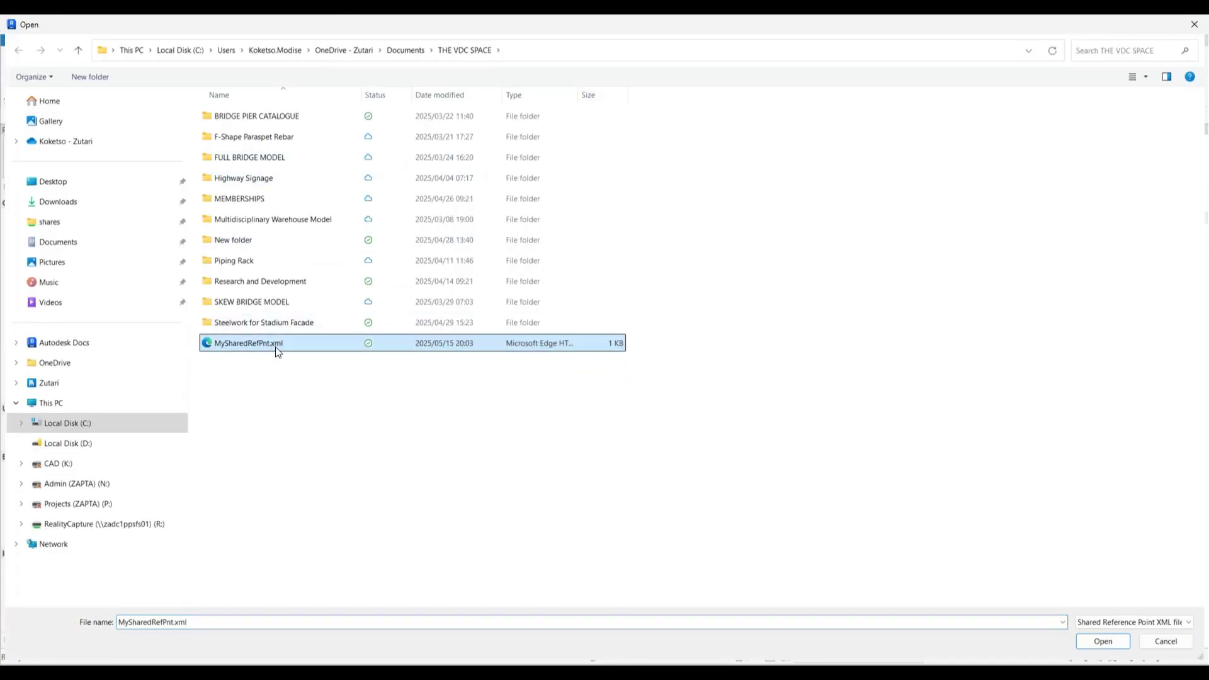
click(1103, 642)
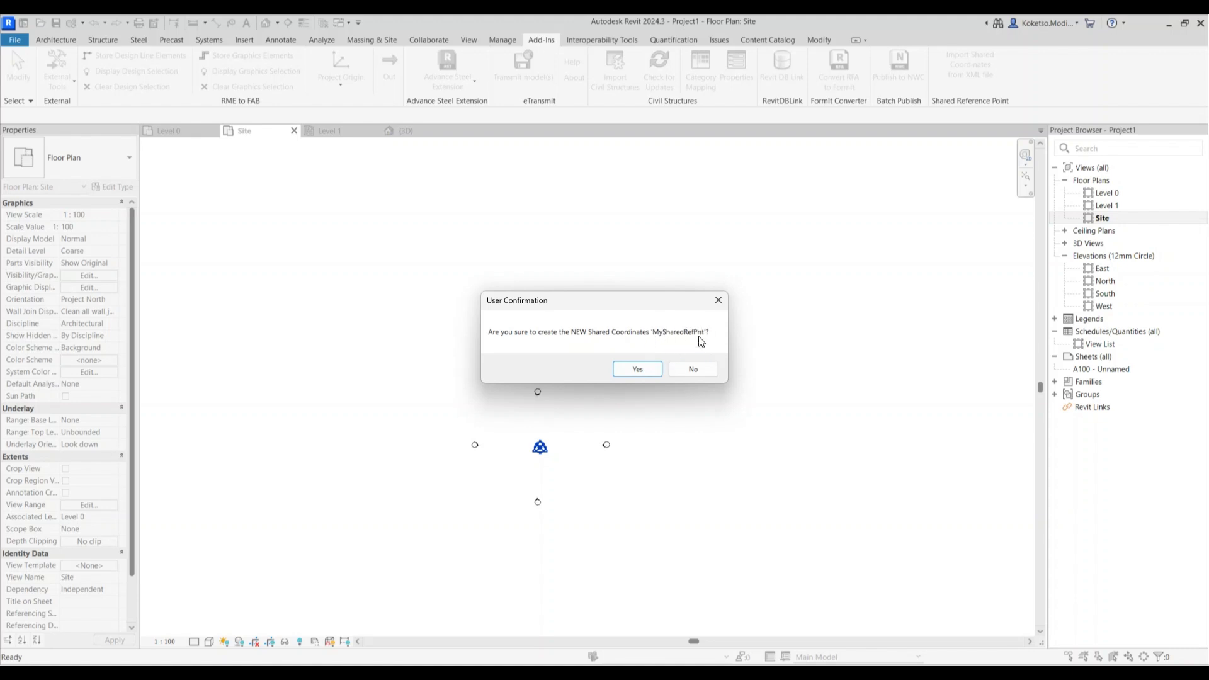
click(637, 371)
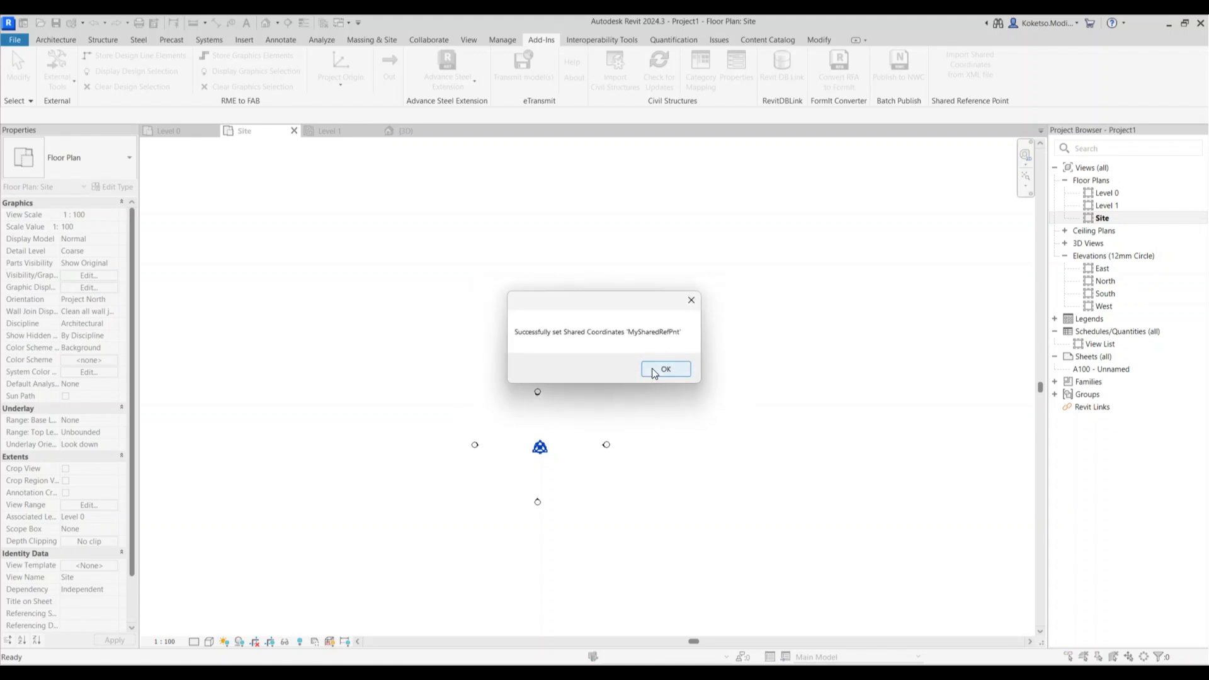
click(663, 369)
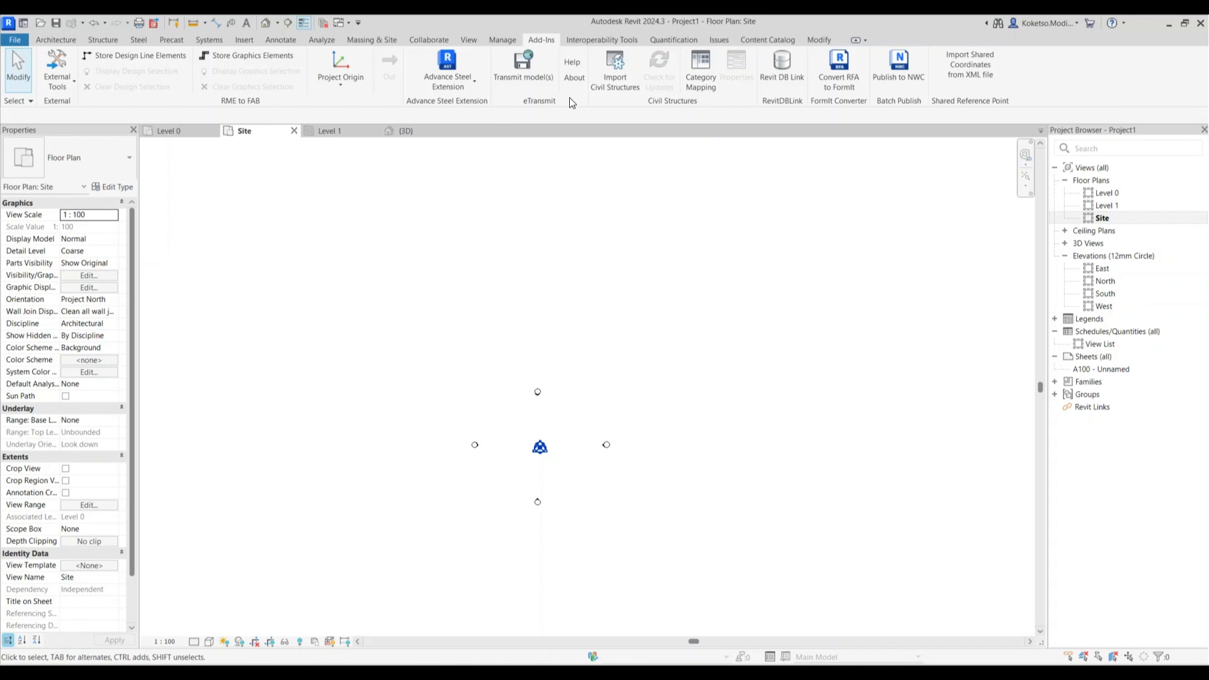
Step: Make MySharedRefPnt the project's current site and delete Default Site
click(498, 42)
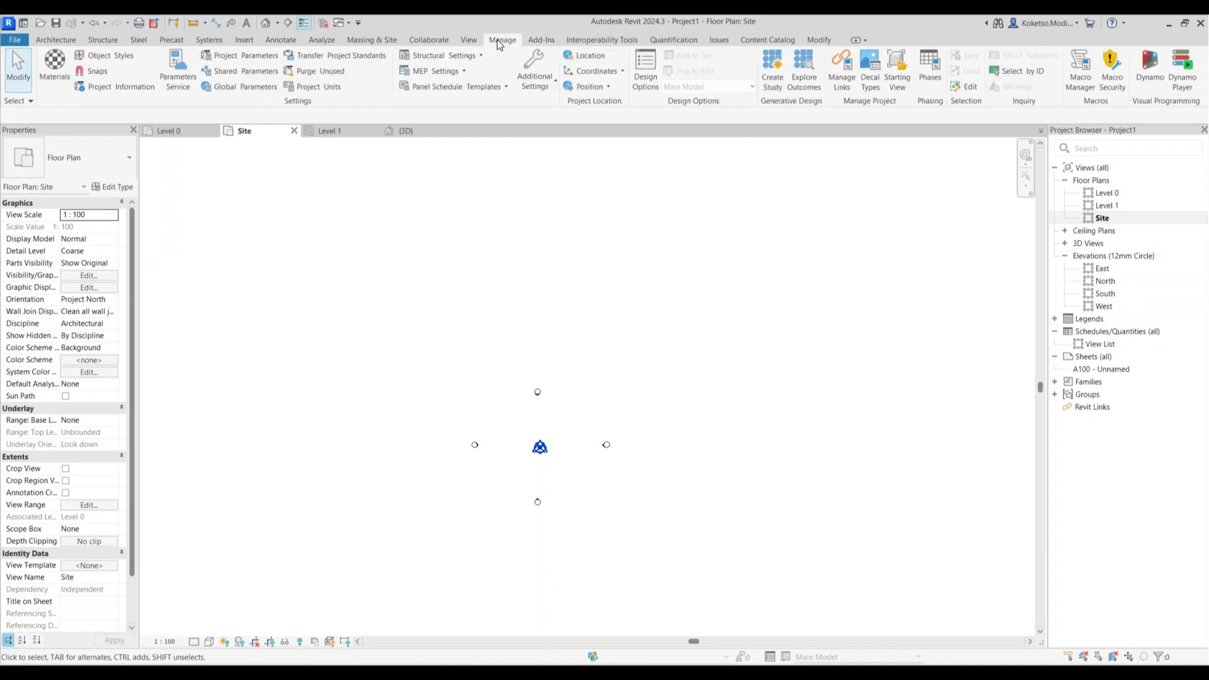
click(583, 56)
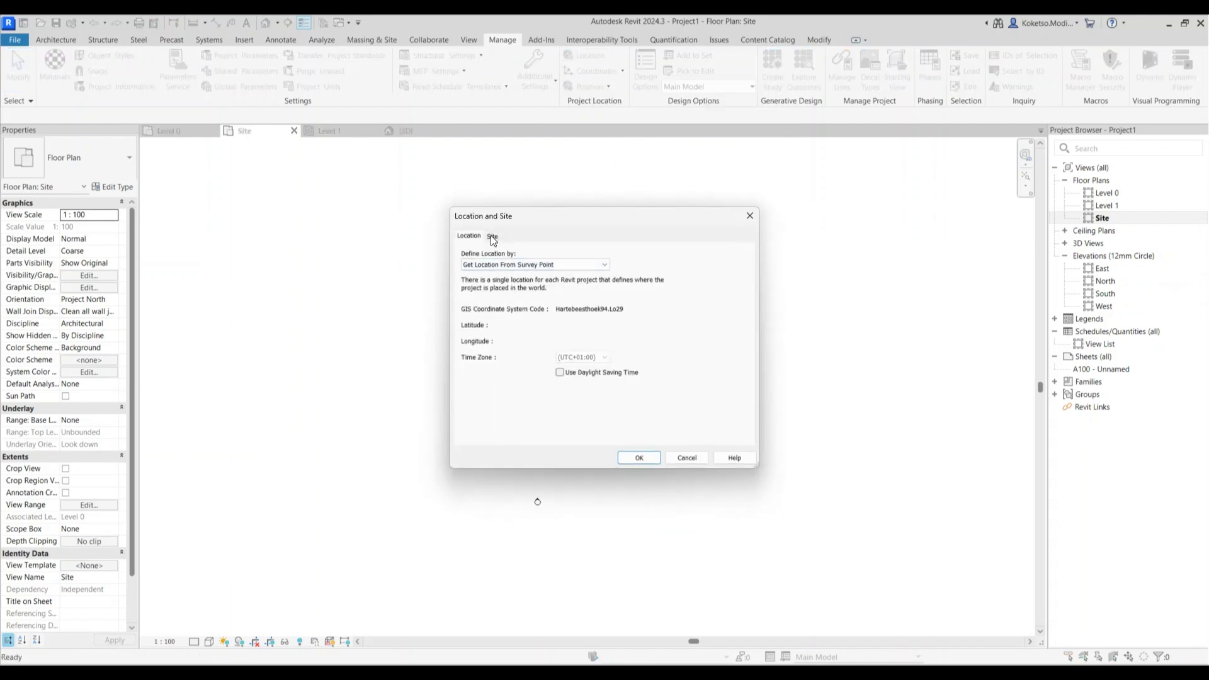
click(493, 238)
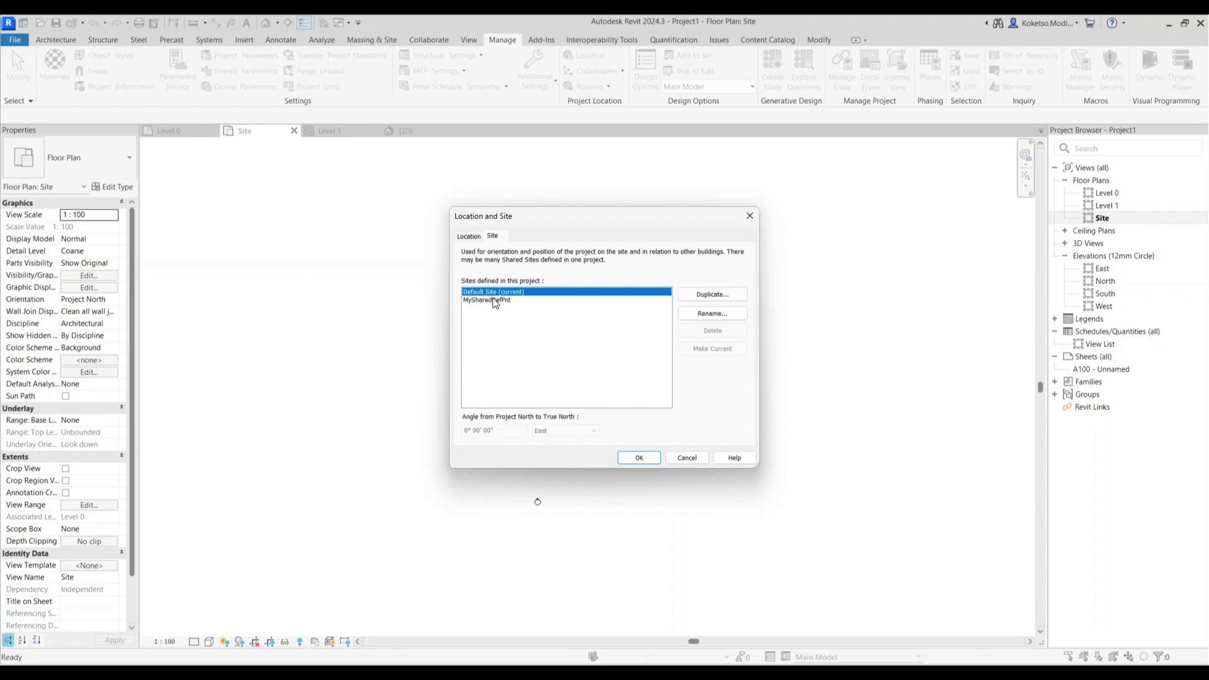
click(488, 300)
click(696, 350)
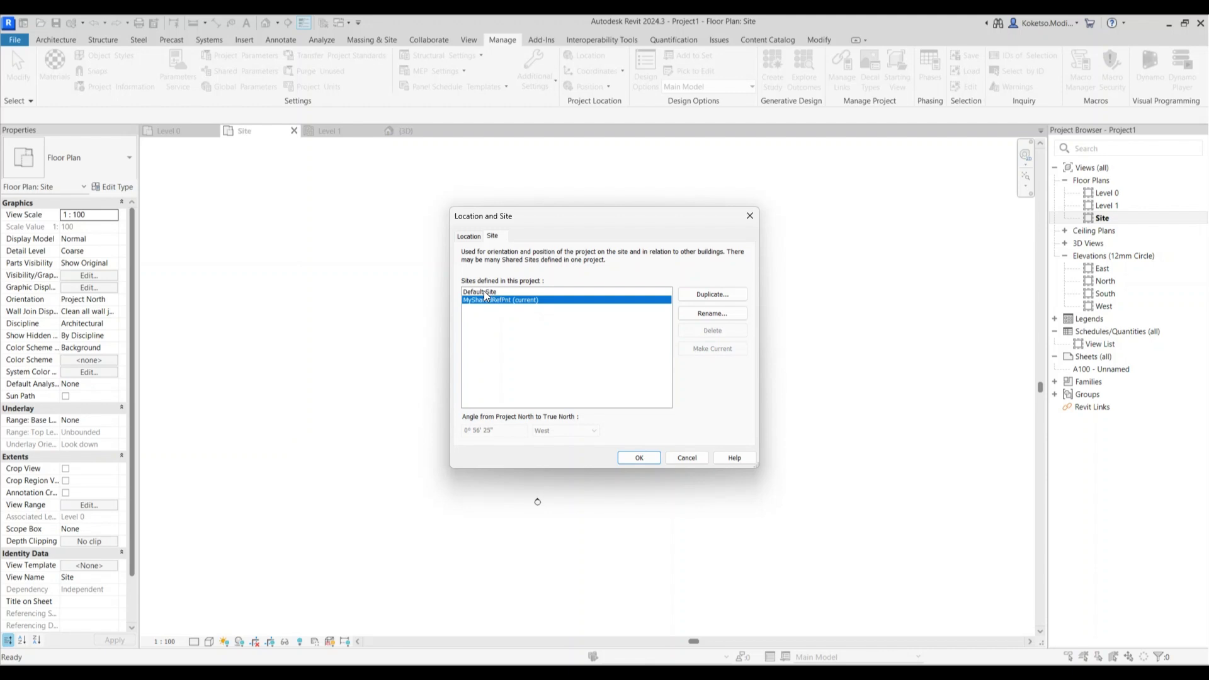
click(483, 292)
click(711, 331)
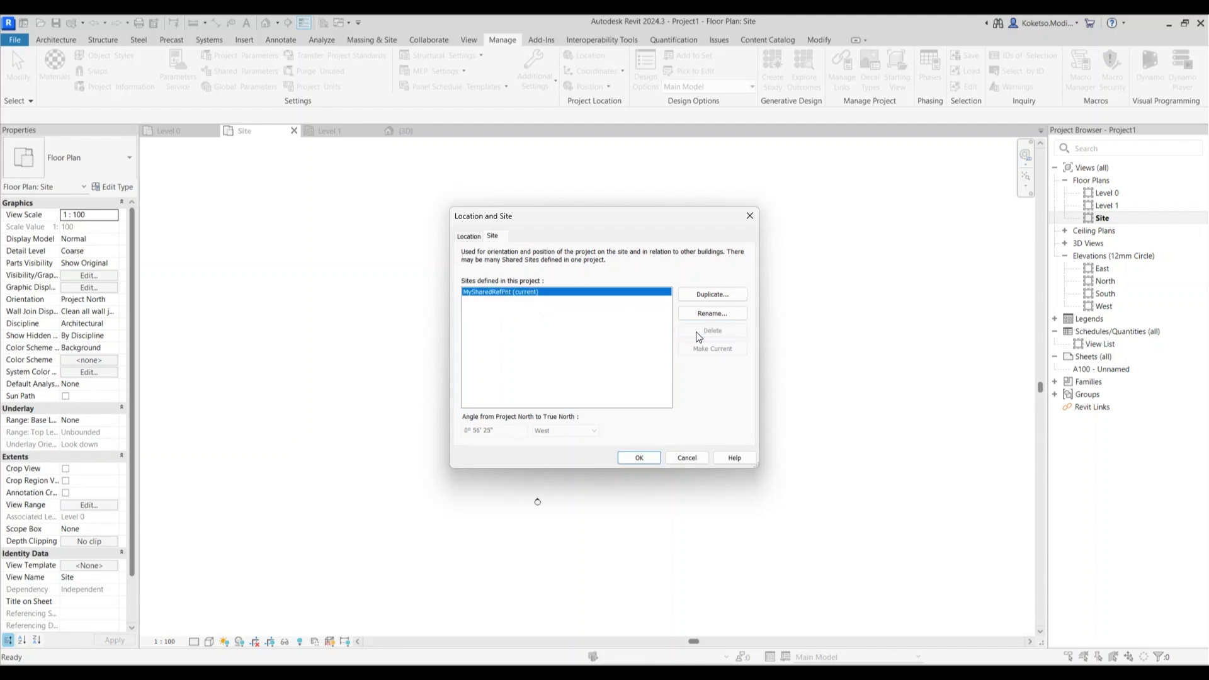
click(639, 458)
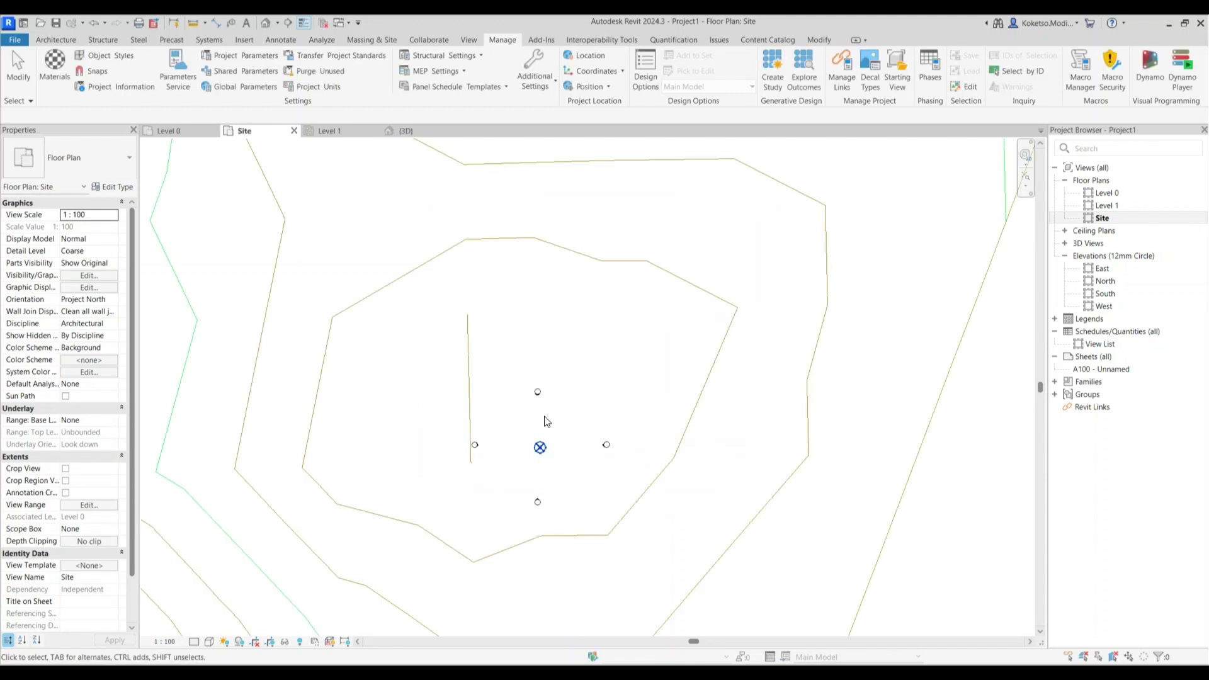
Step: Examine where the project base point lies within the contours and check its shared coordinates
scroll(546, 434, down, 3)
click(542, 435)
scroll(685, 362, down, 2)
key(Escape)
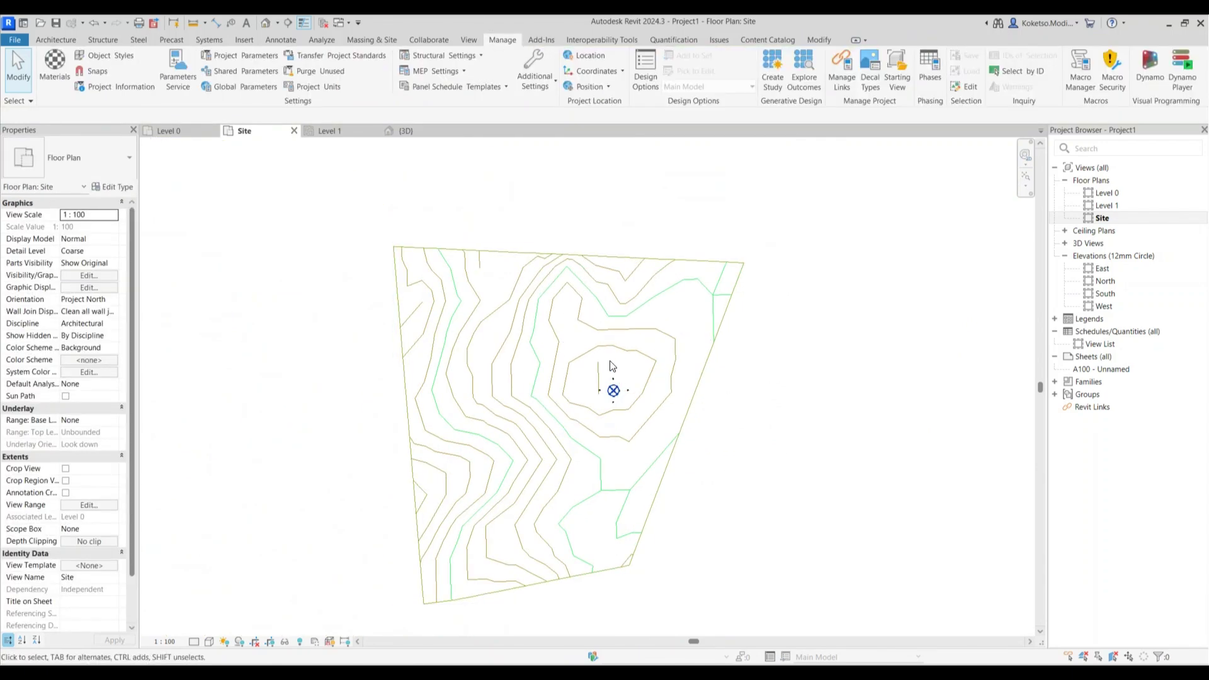
scroll(614, 391, up, 2)
click(614, 390)
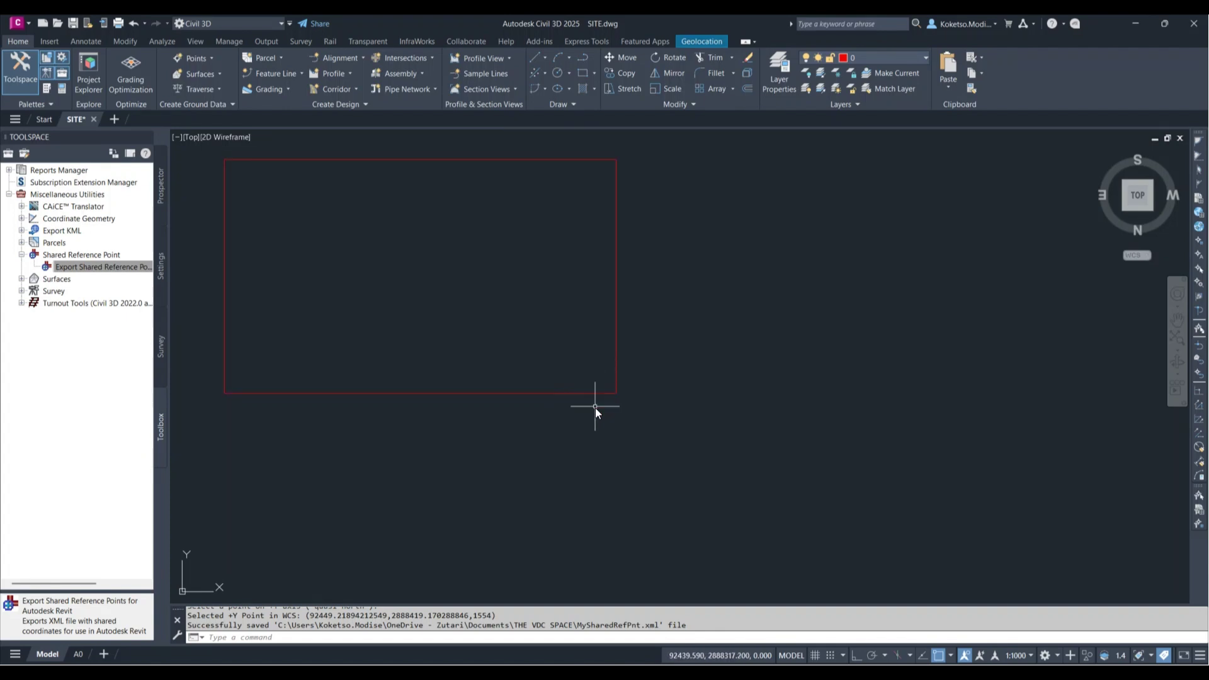
Step: Switch to Civil 3D and save the drawing with the red rectangle under the name BUILDING.dwg
scroll(596, 312, down, 3)
middle_drag(595, 312, 727, 373)
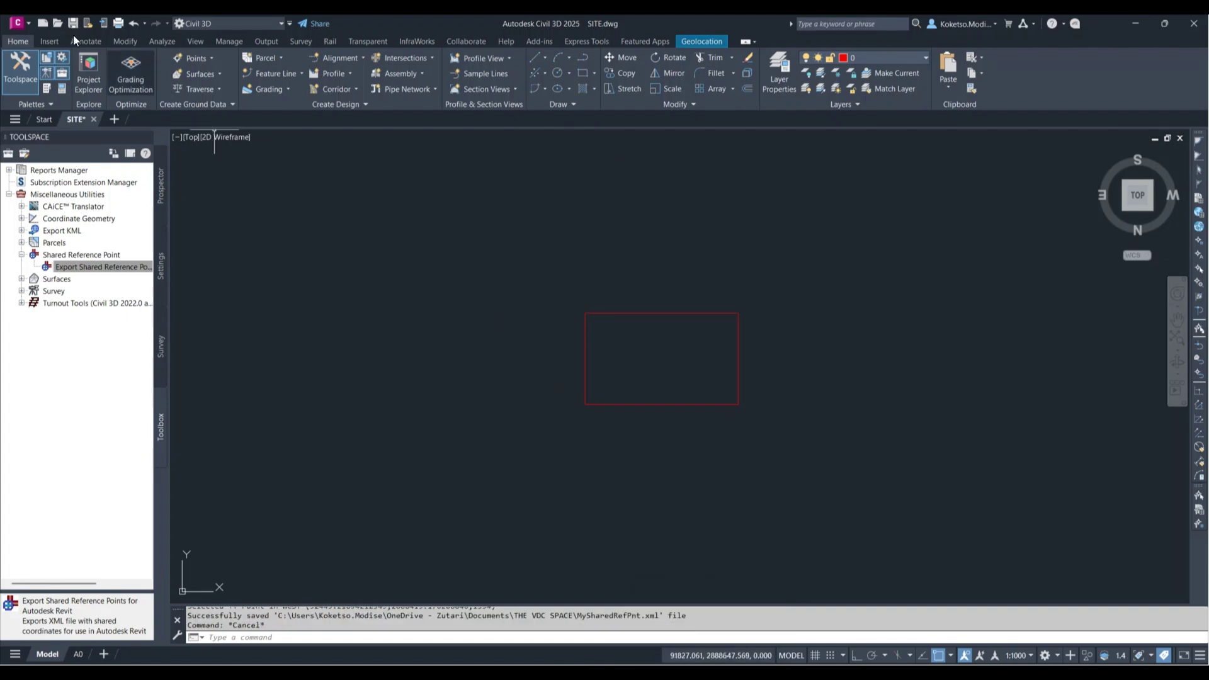
click(18, 24)
click(391, 275)
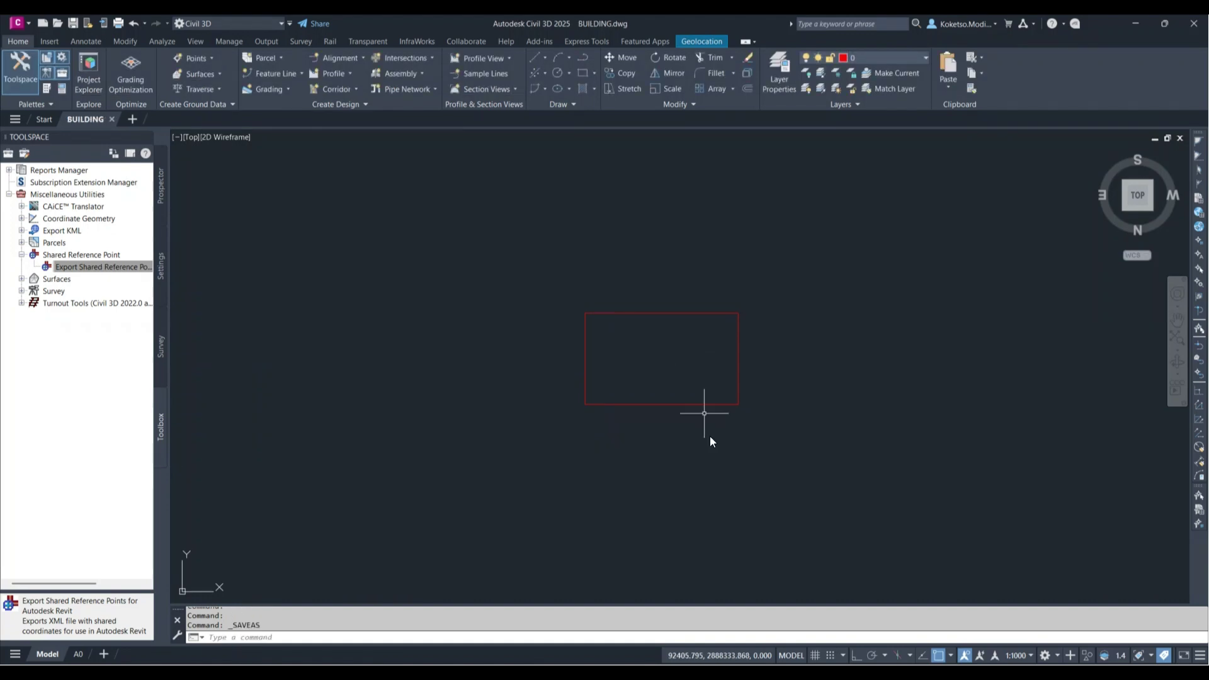
Step: Switch to Revit and link BUILDING.dwg into the Site plan, positioned Auto - By Shared Coordinates
mouse_move(704, 667)
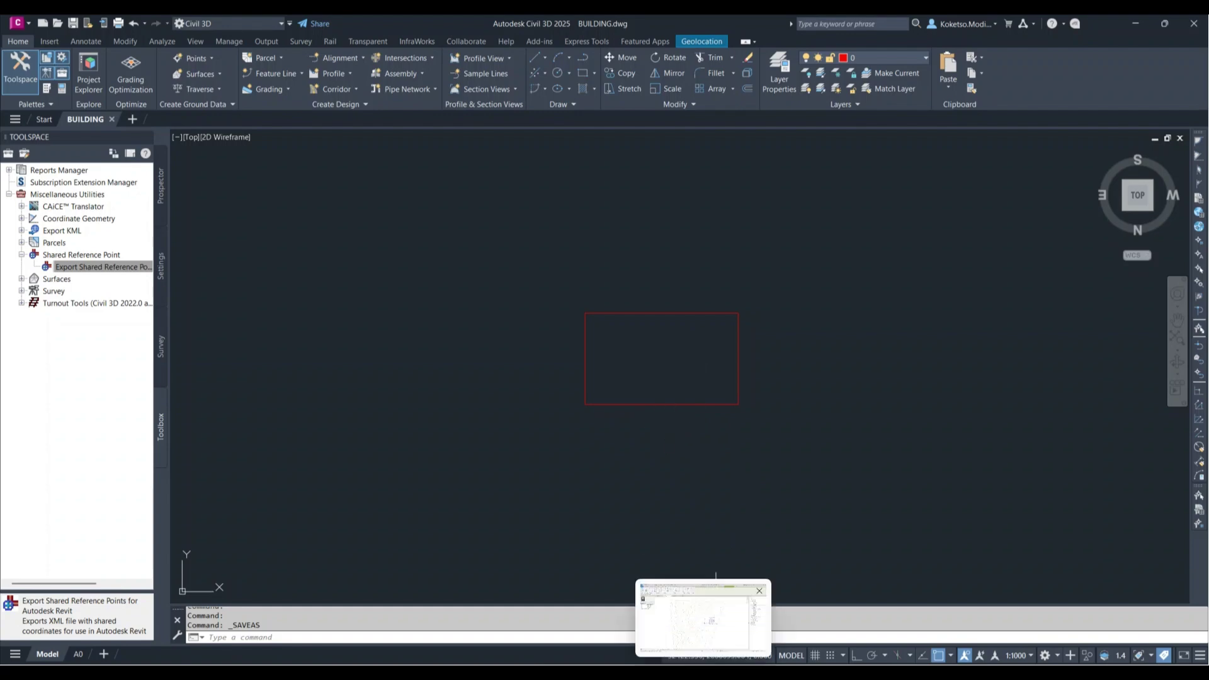
click(704, 620)
scroll(575, 370, down, 3)
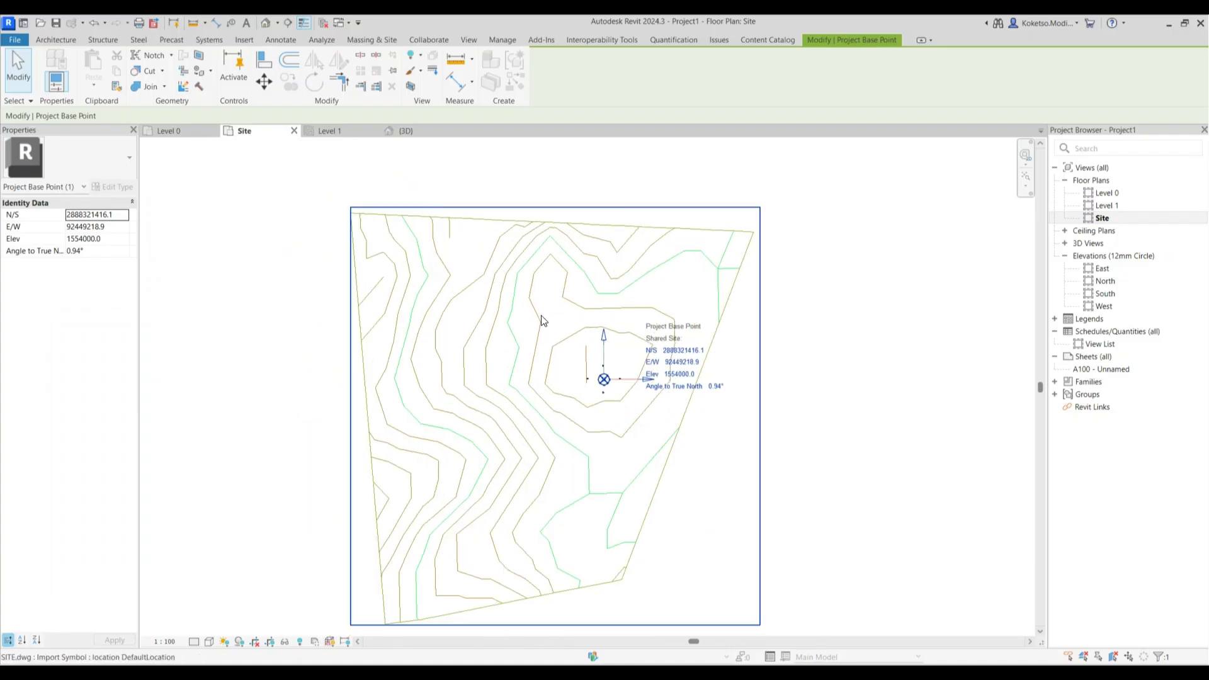
click(405, 189)
click(252, 40)
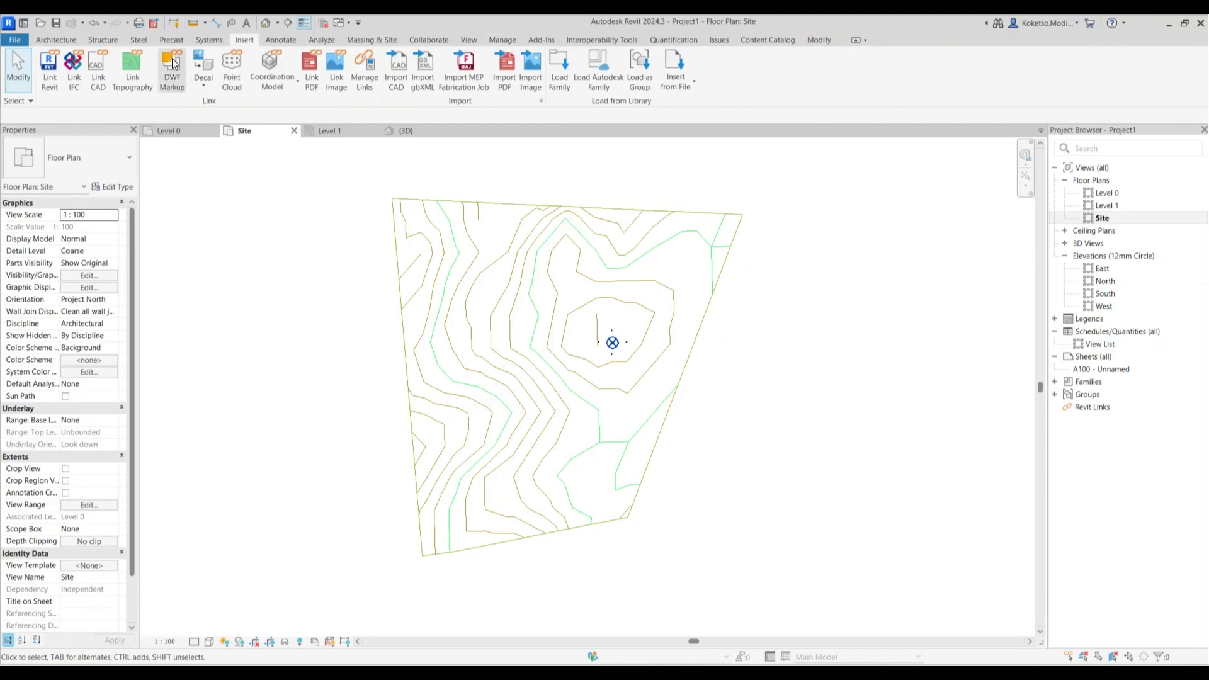
key(l)
key(c)
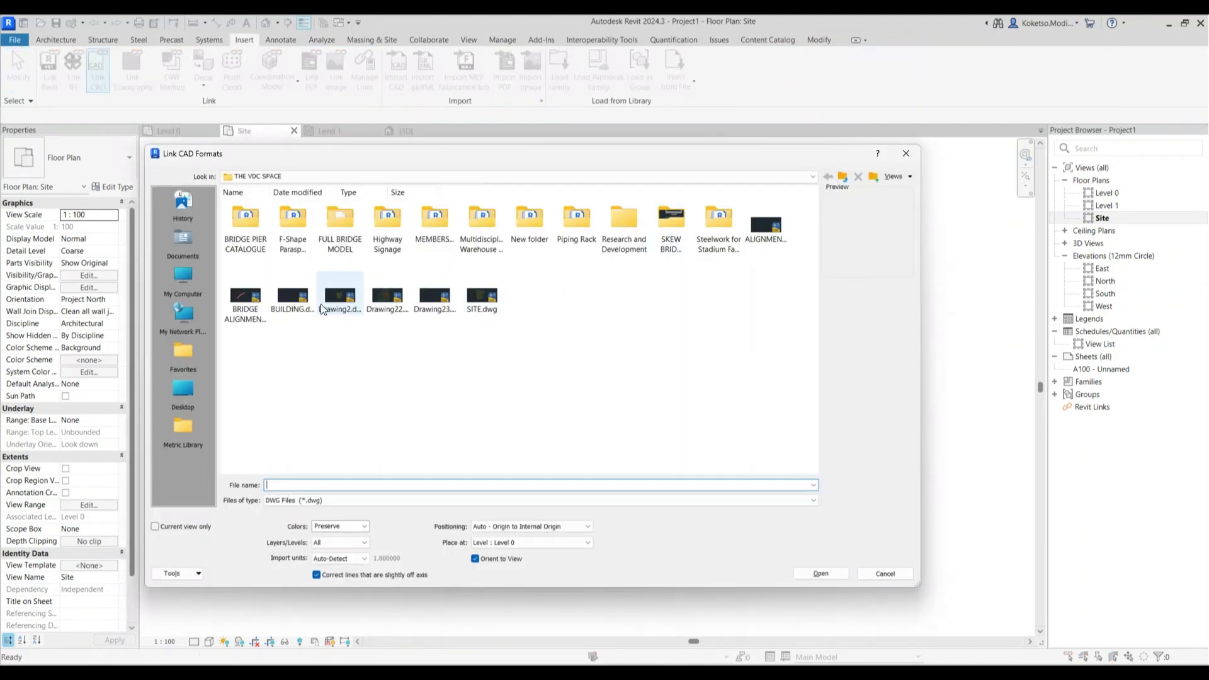
click(293, 297)
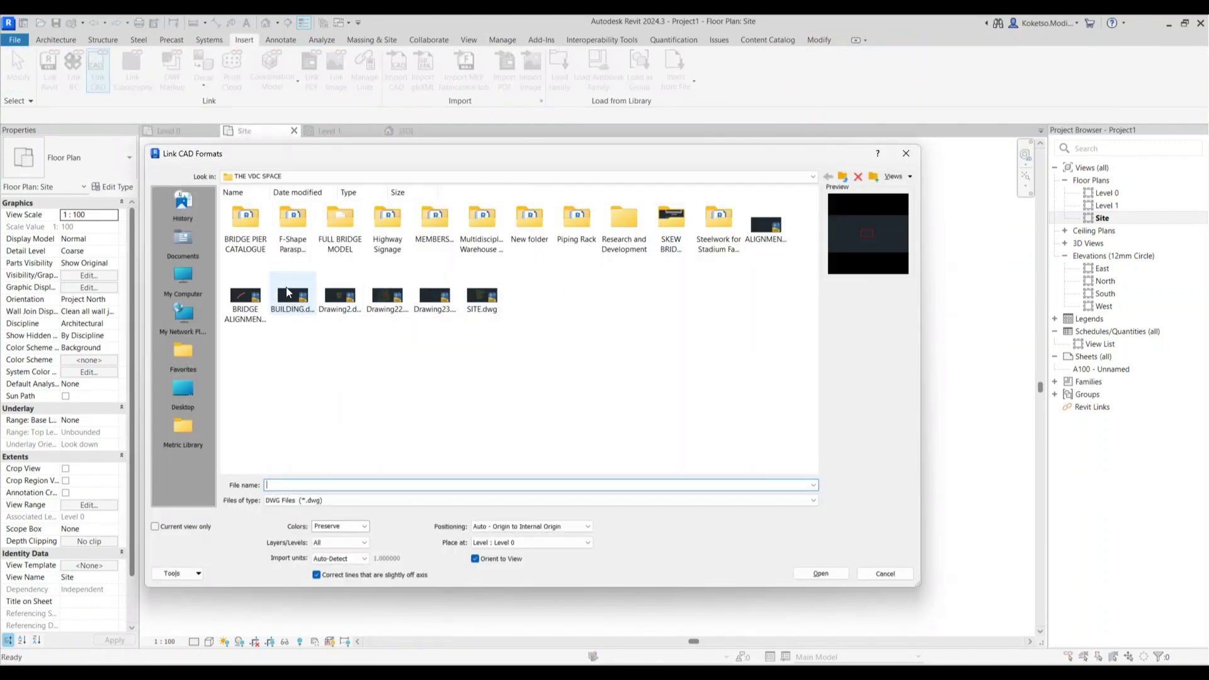
click(488, 526)
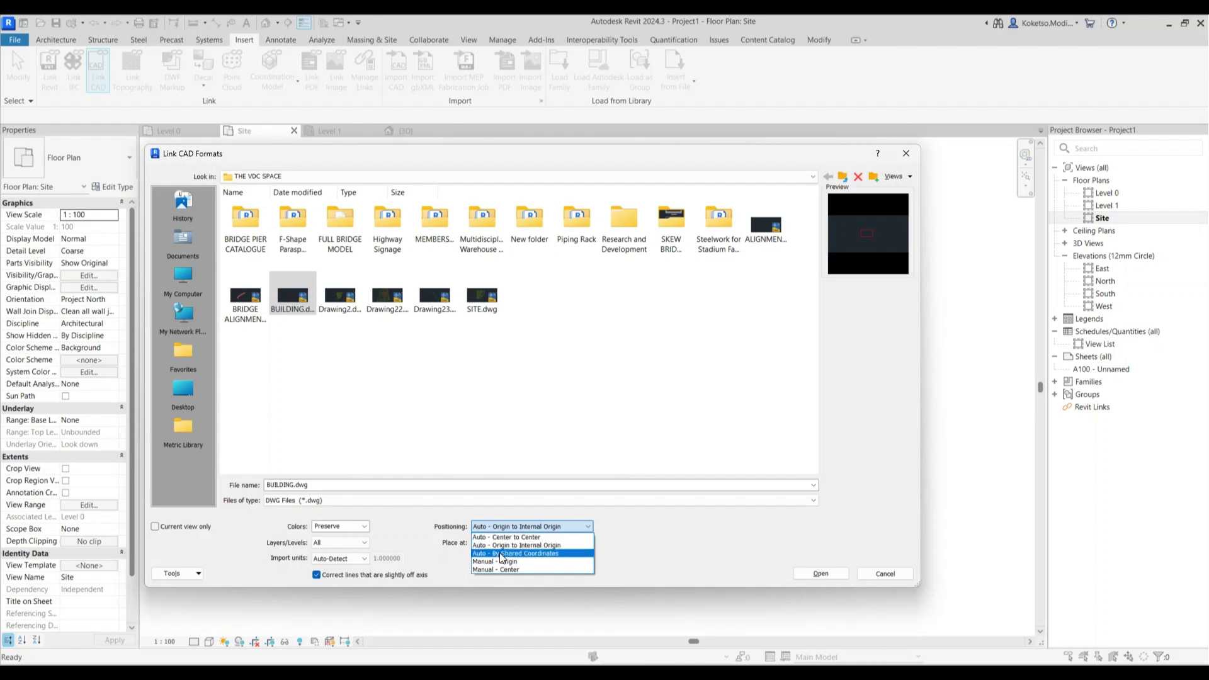
click(502, 554)
click(803, 573)
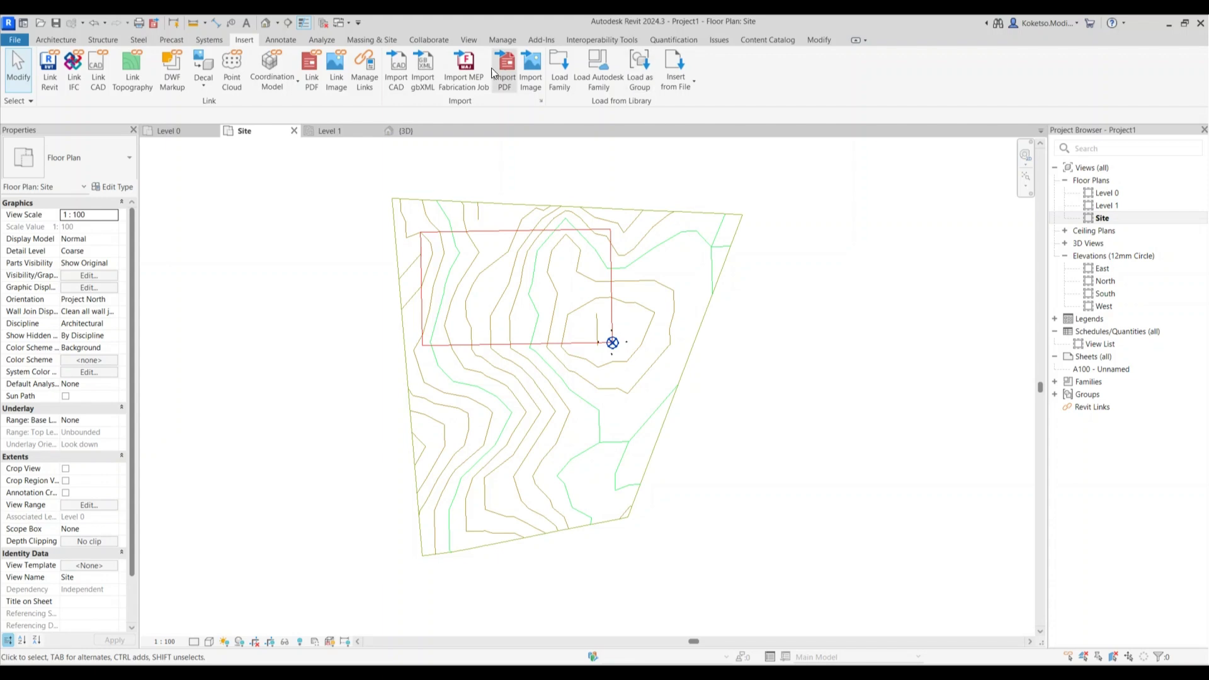
click(475, 39)
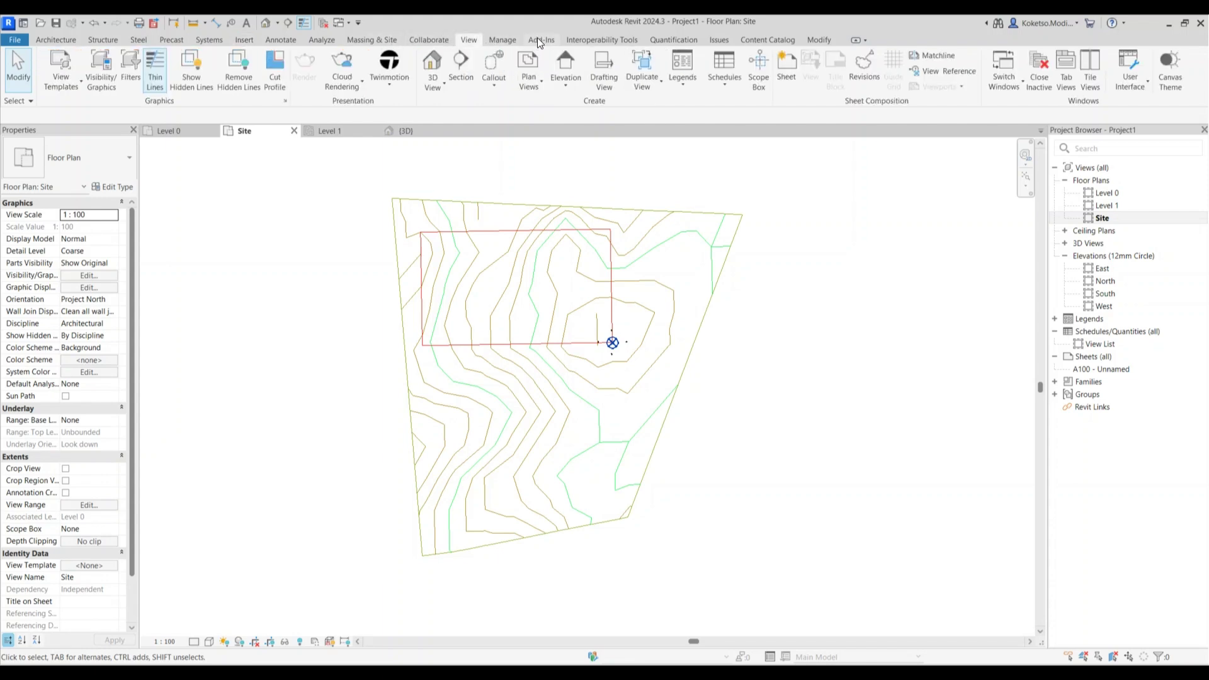
click(540, 39)
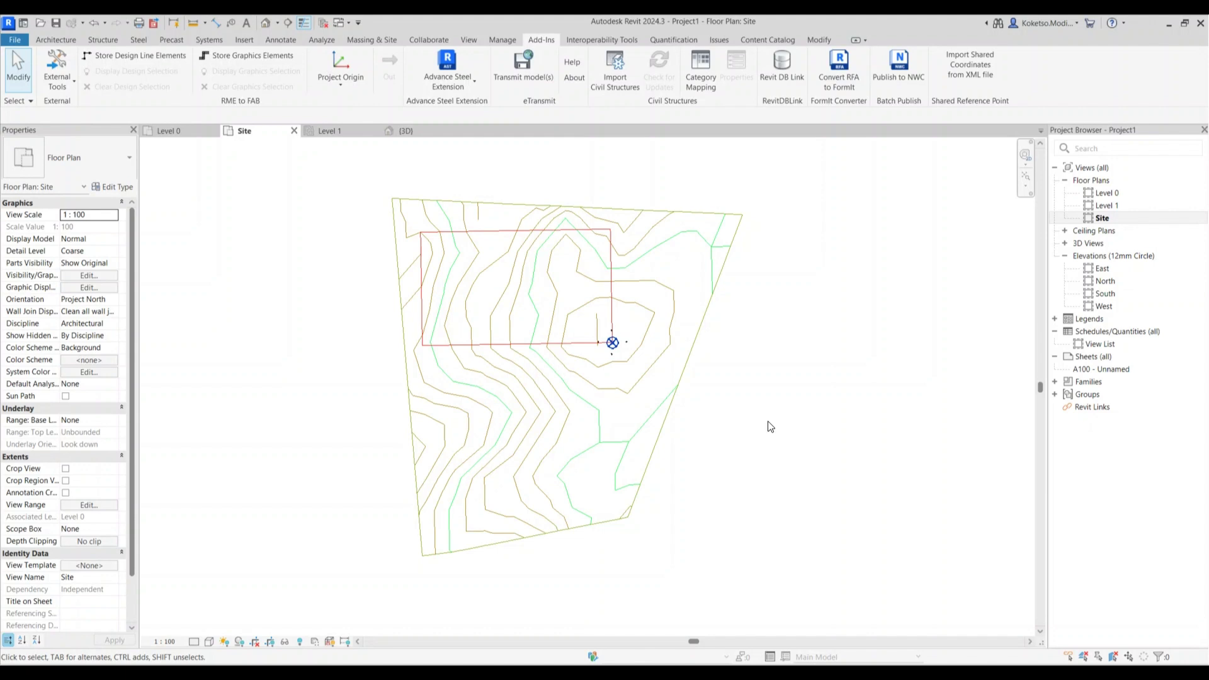
scroll(781, 421, down, 2)
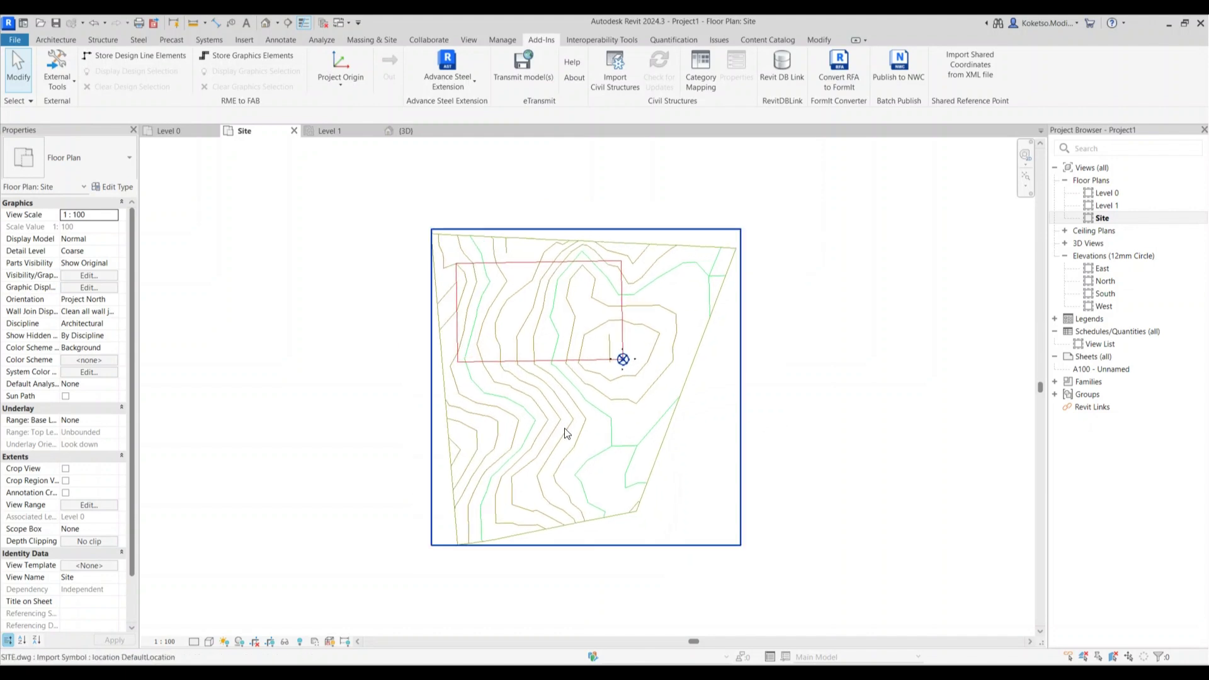